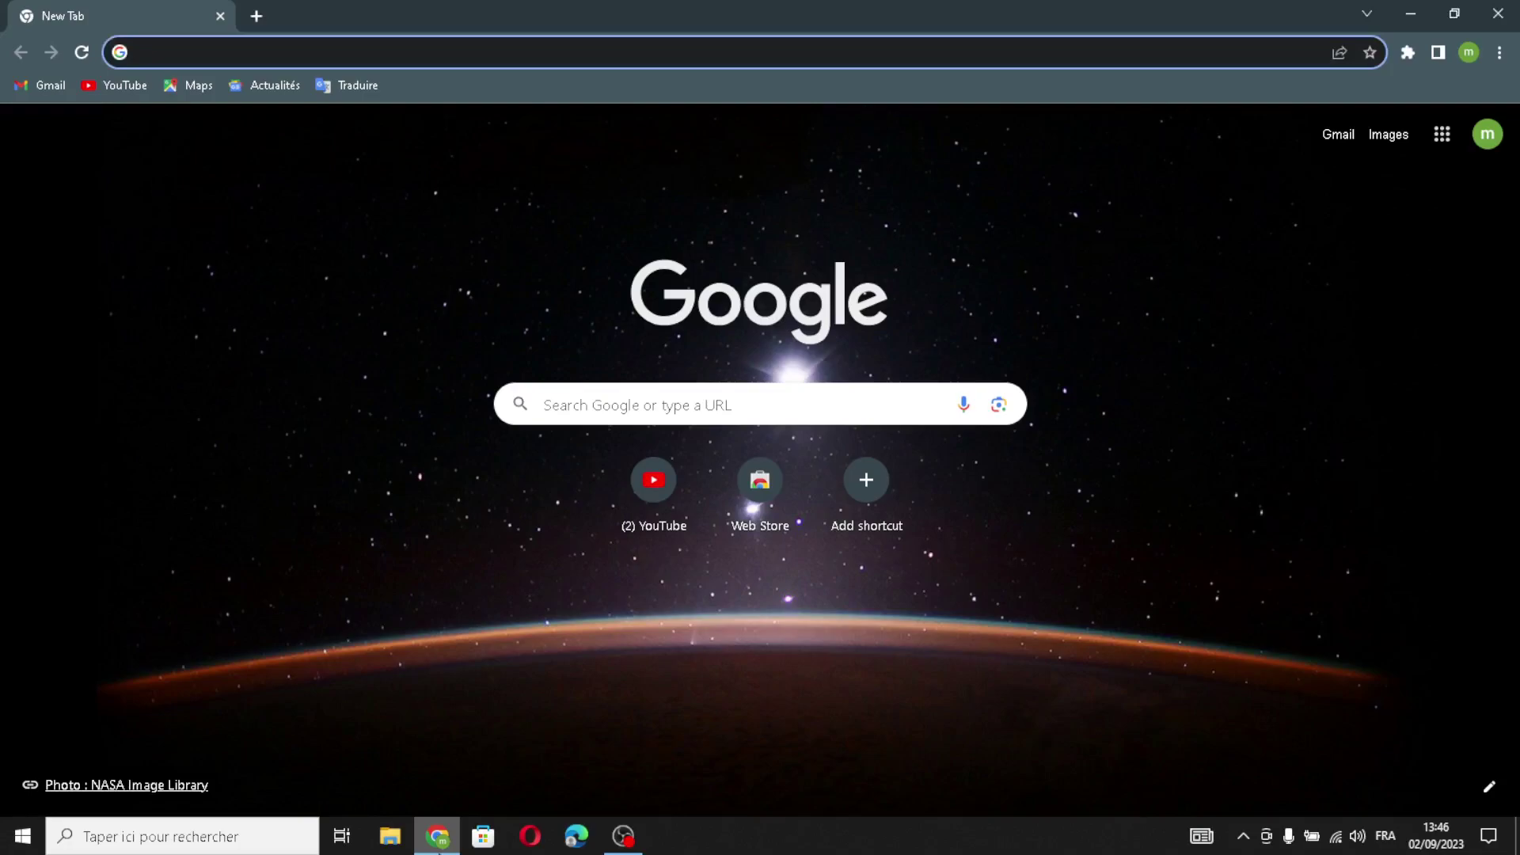
# Load the suggested Wix address from 'wix' typed in Chrome's address bar
pyautogui.write('wix')
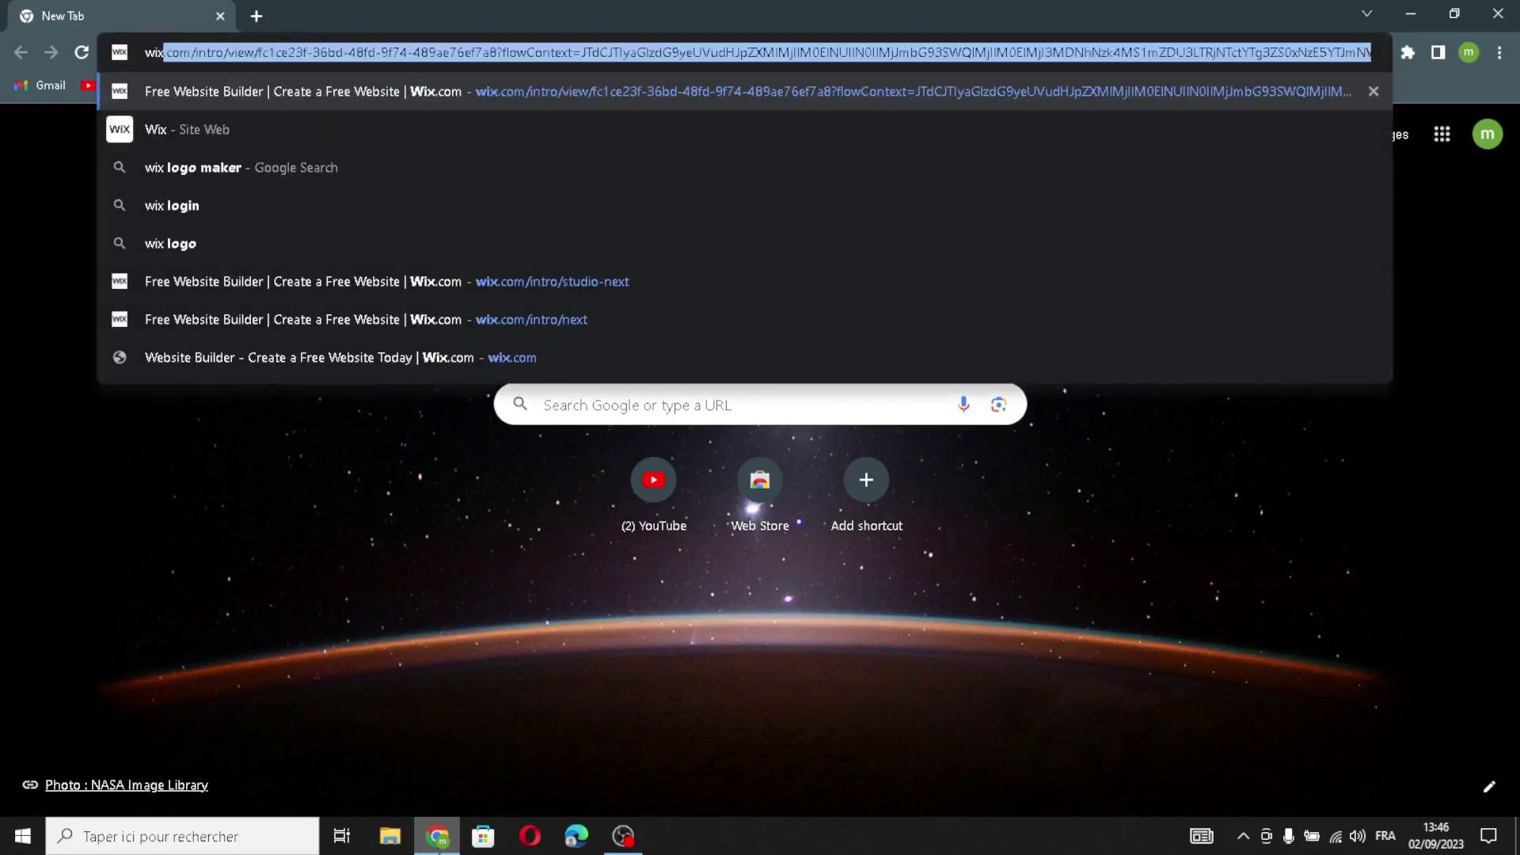
pyautogui.press('Return')
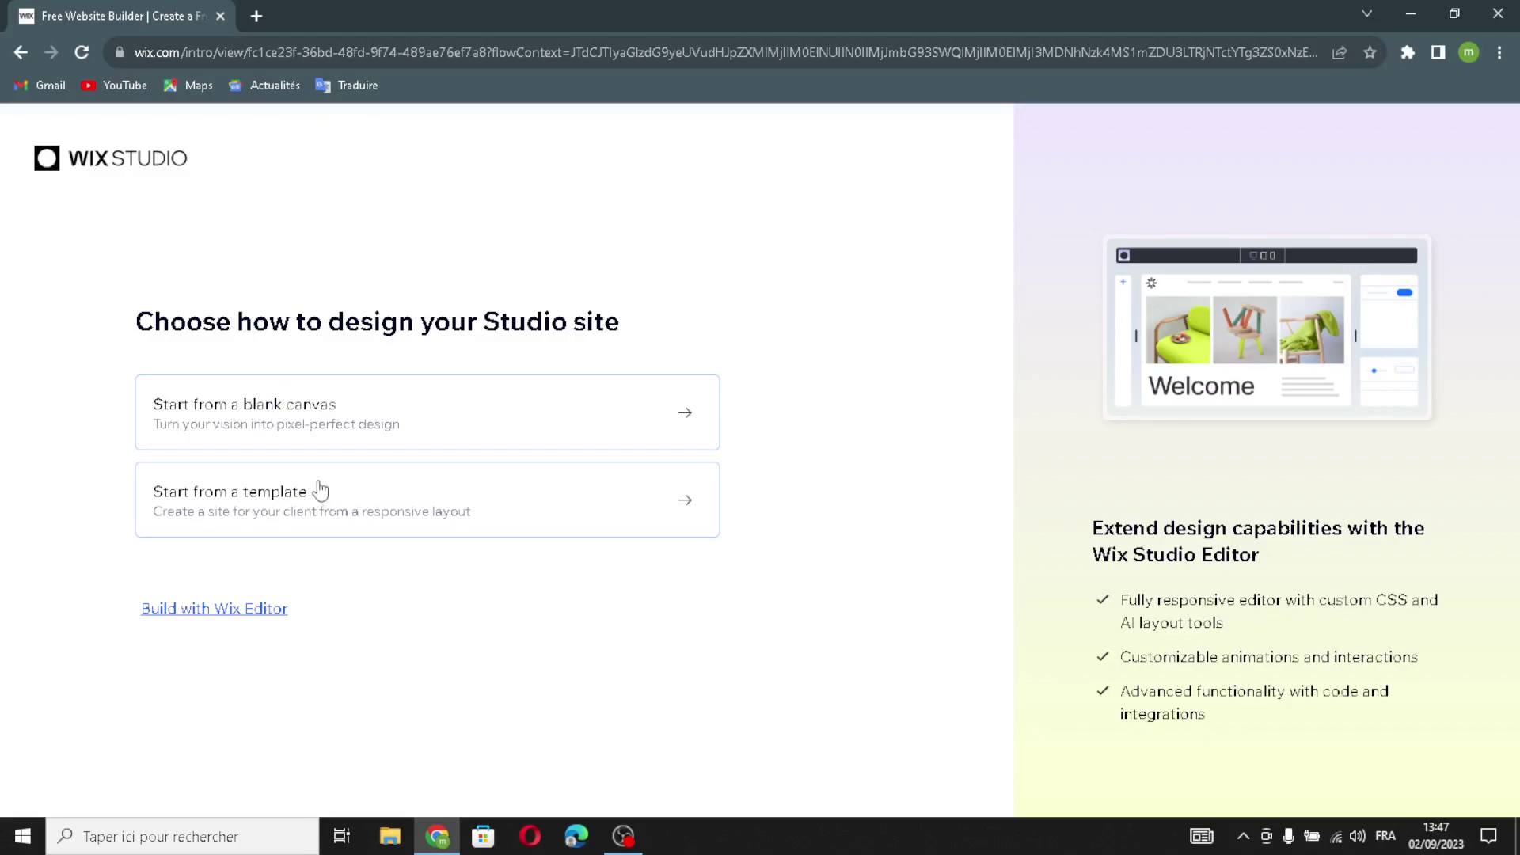
# Choose the classic Wix Editor and set the website type to Health & Wellness Business
pyautogui.click(249, 618)
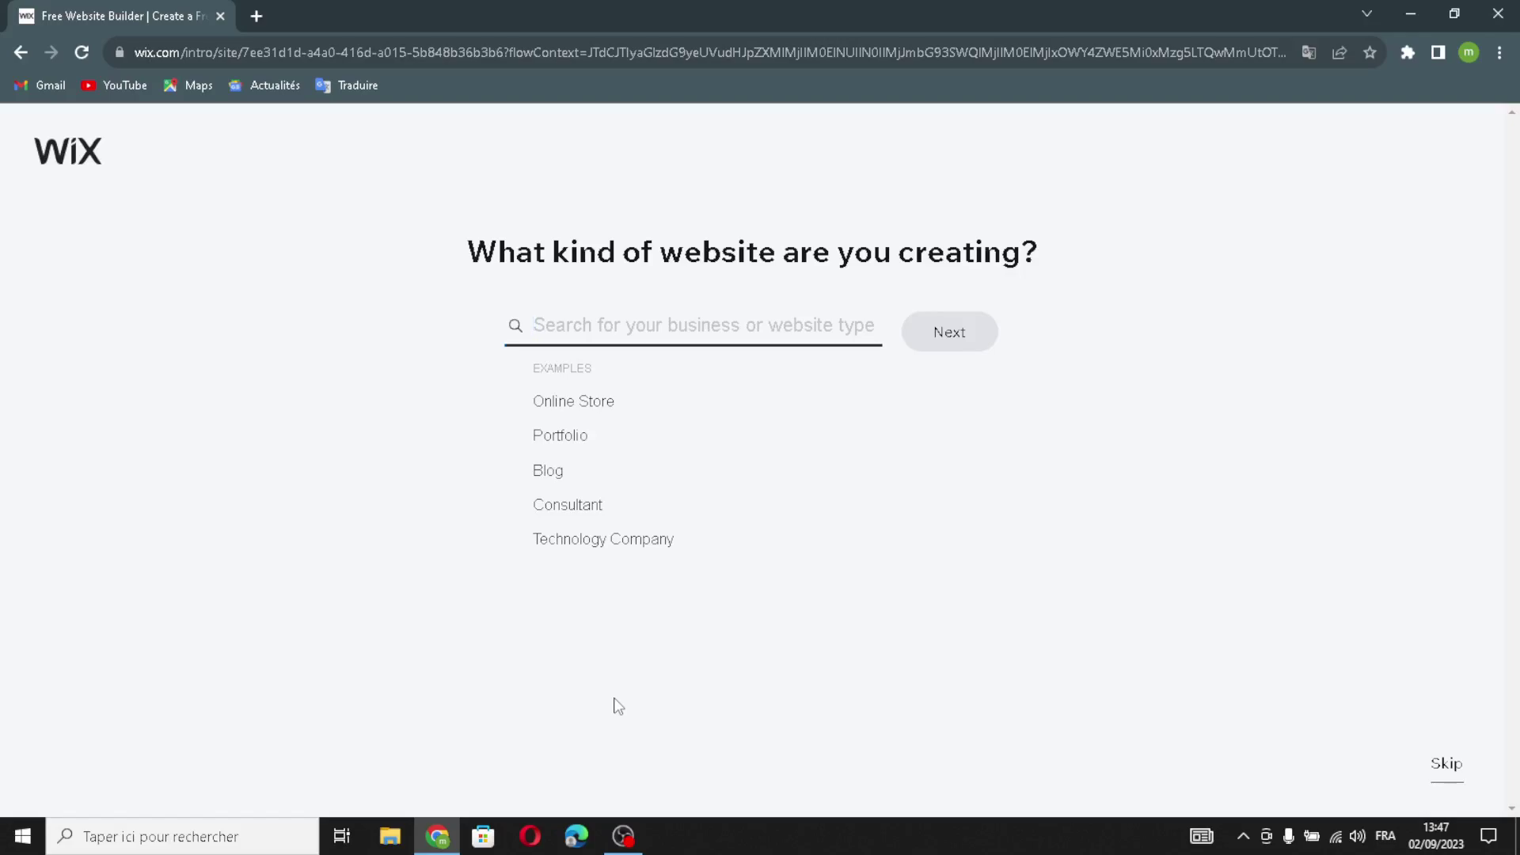
pyautogui.click(636, 338)
pyautogui.write('h')
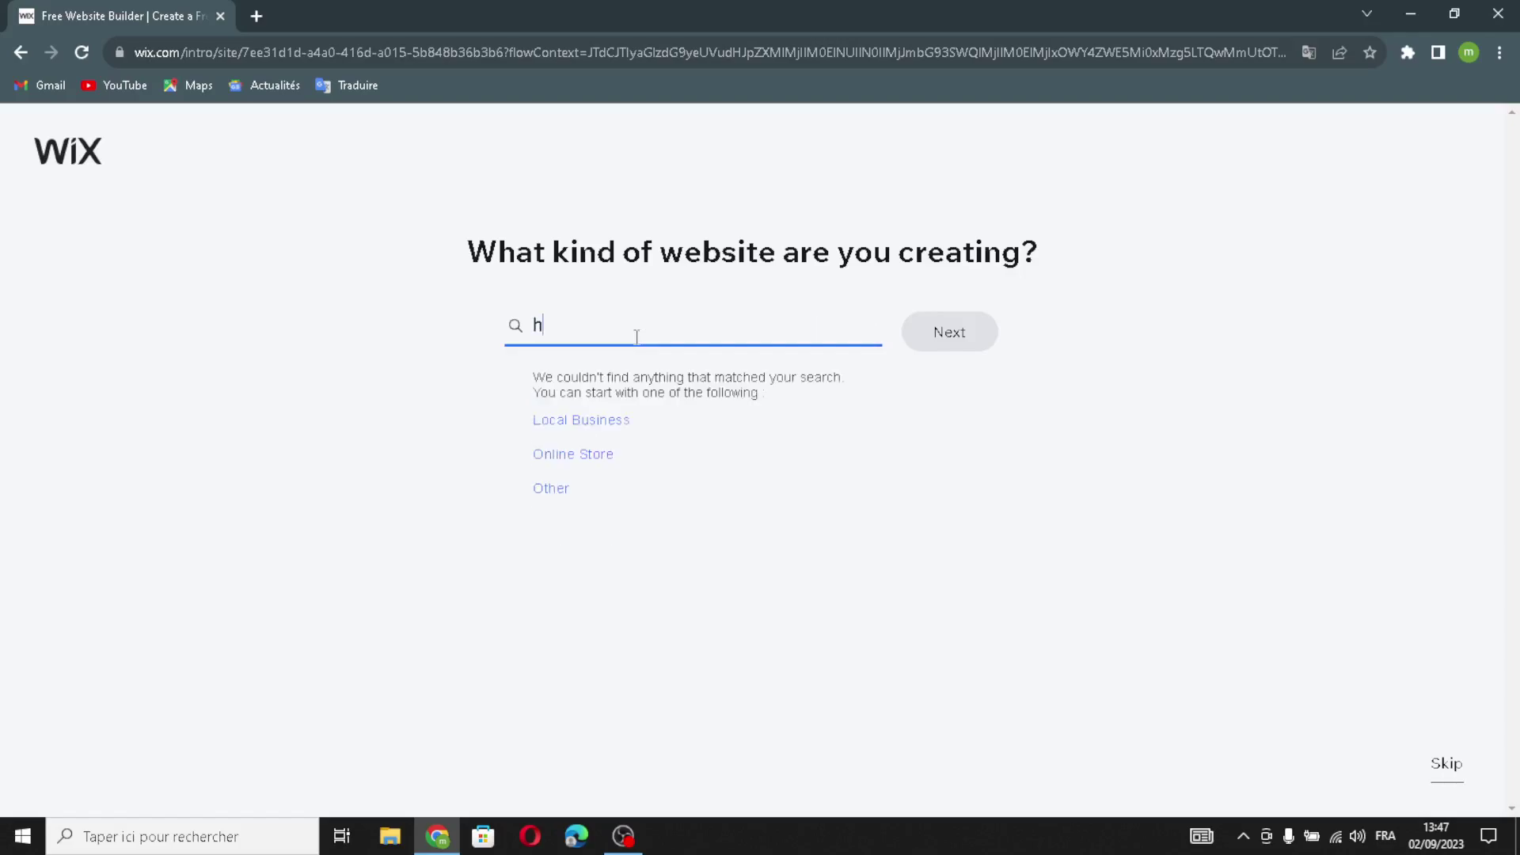
pyautogui.write('ealth a')
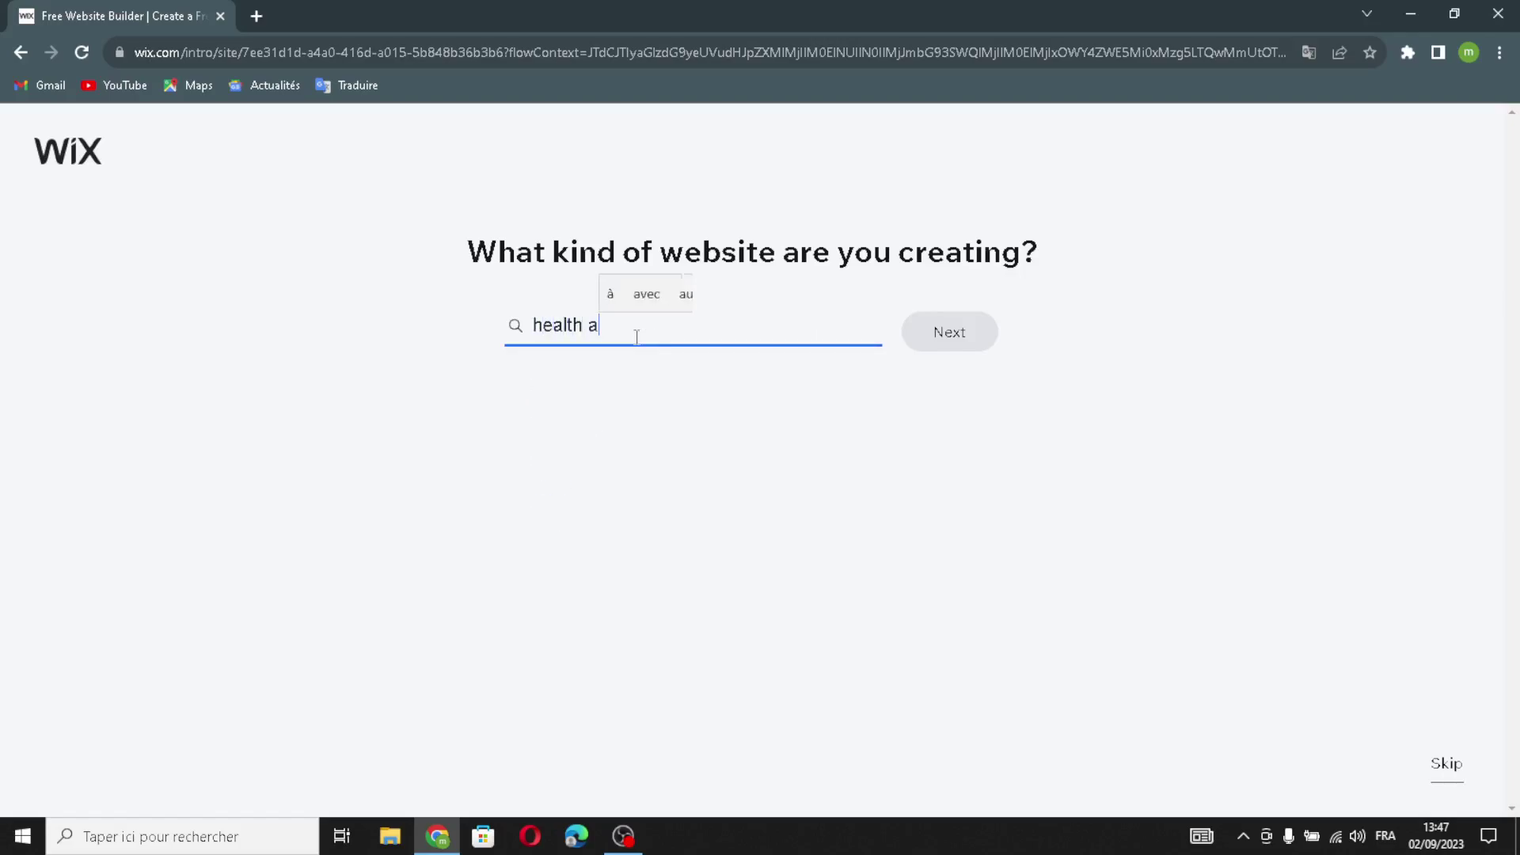
pyautogui.write('nd wel')
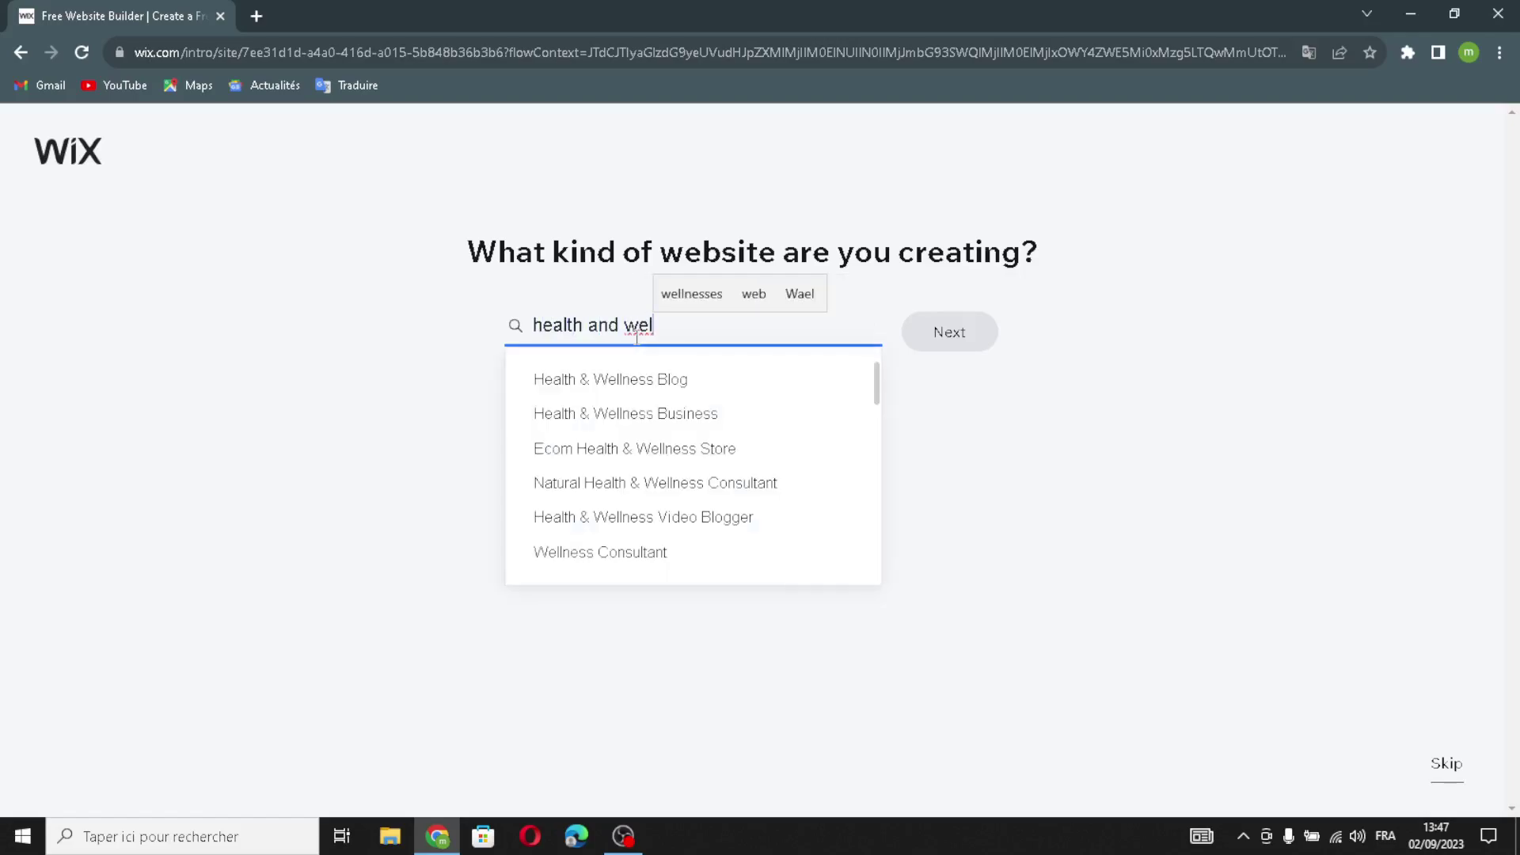
pyautogui.click(701, 417)
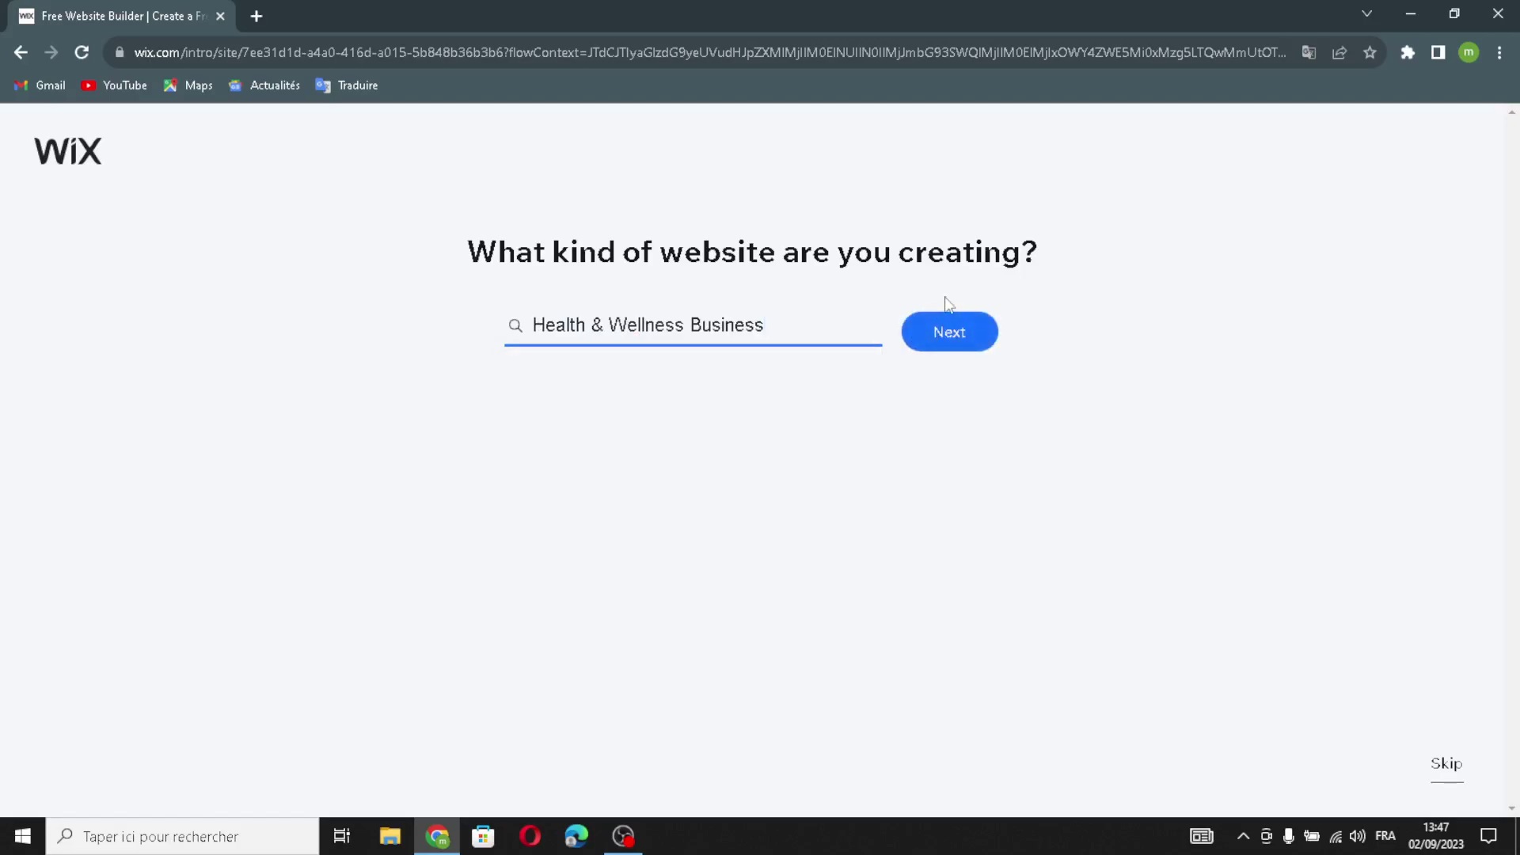
pyautogui.click(946, 335)
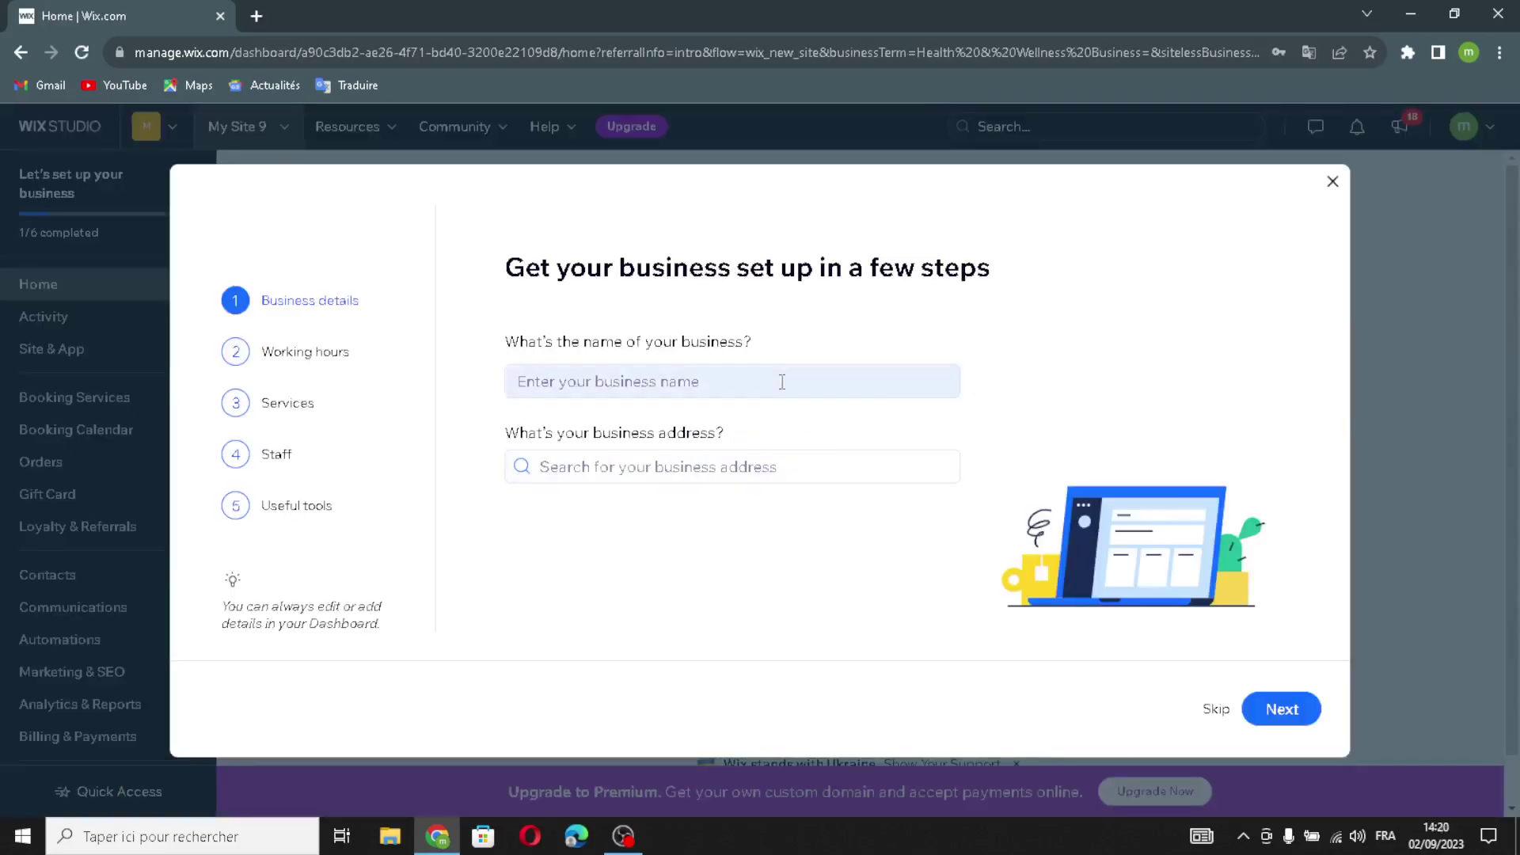
# Name the business WellNest and keep the default working hours
pyautogui.click(766, 379)
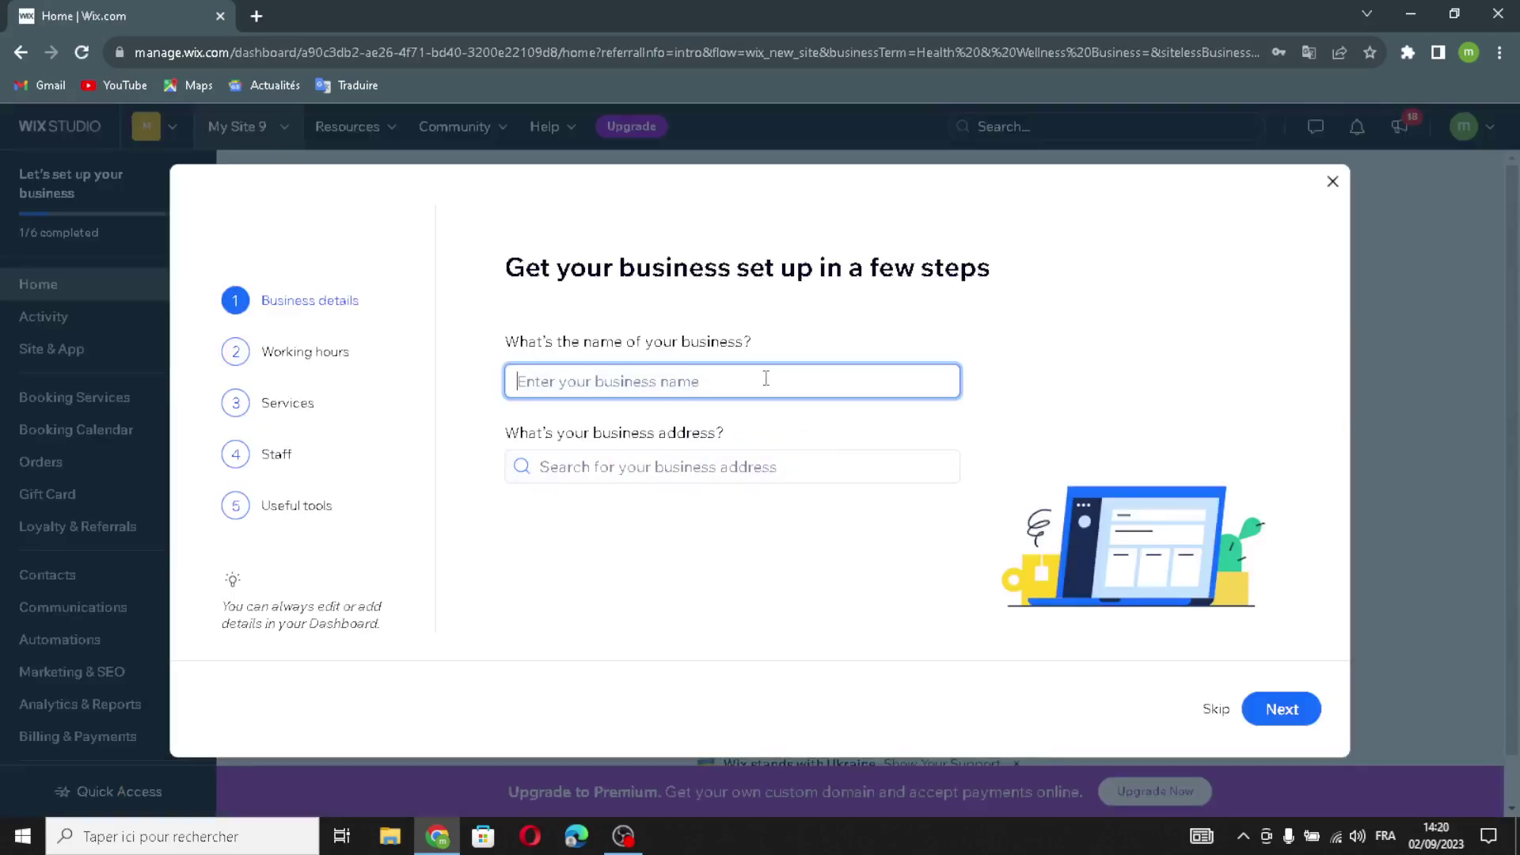
pyautogui.write('WellNest')
pyautogui.press('Tab')
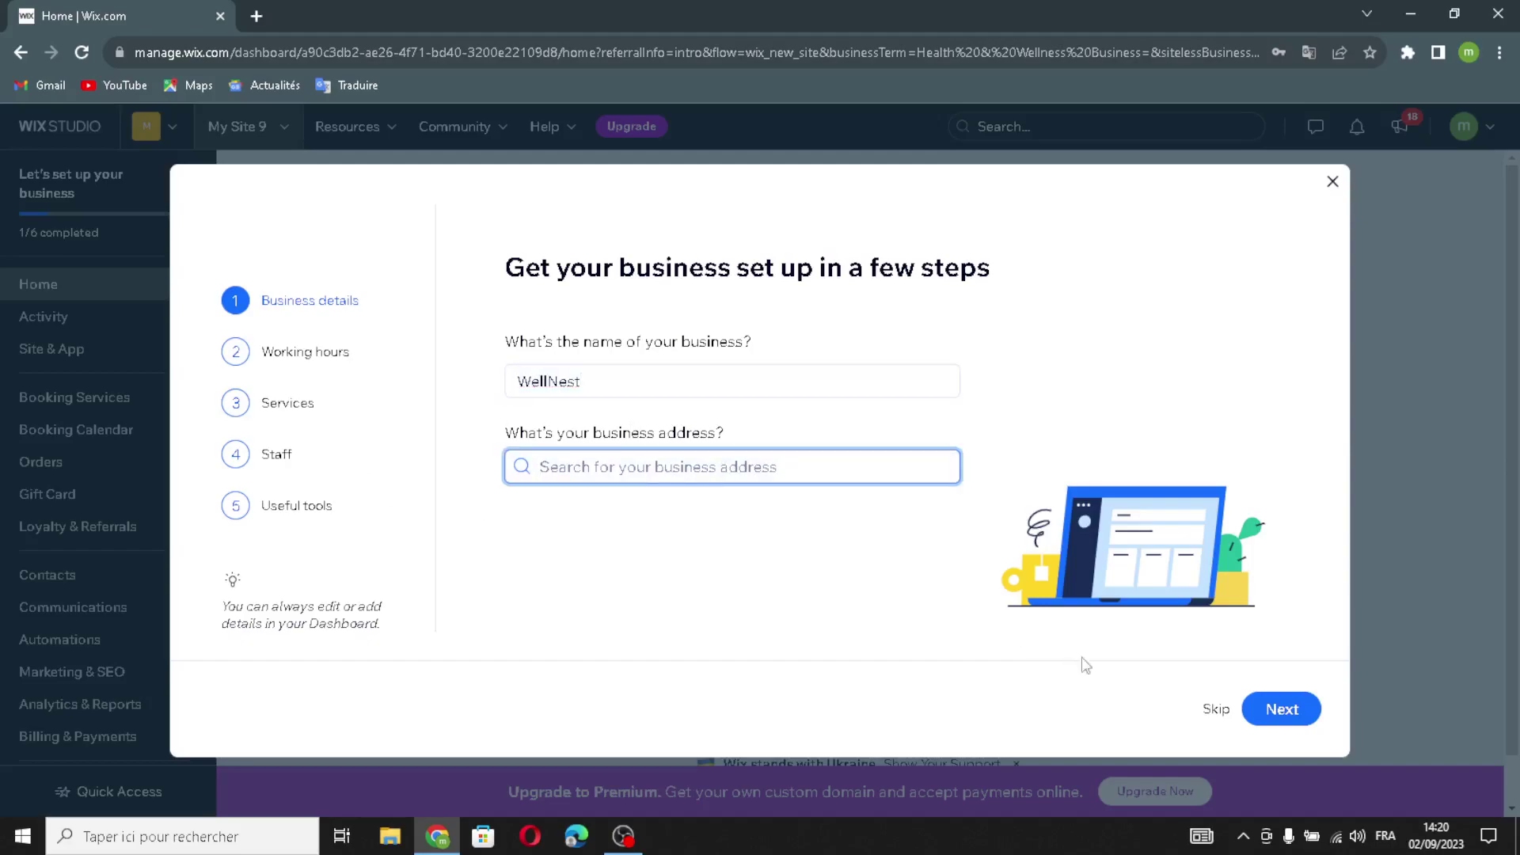
pyautogui.click(1281, 709)
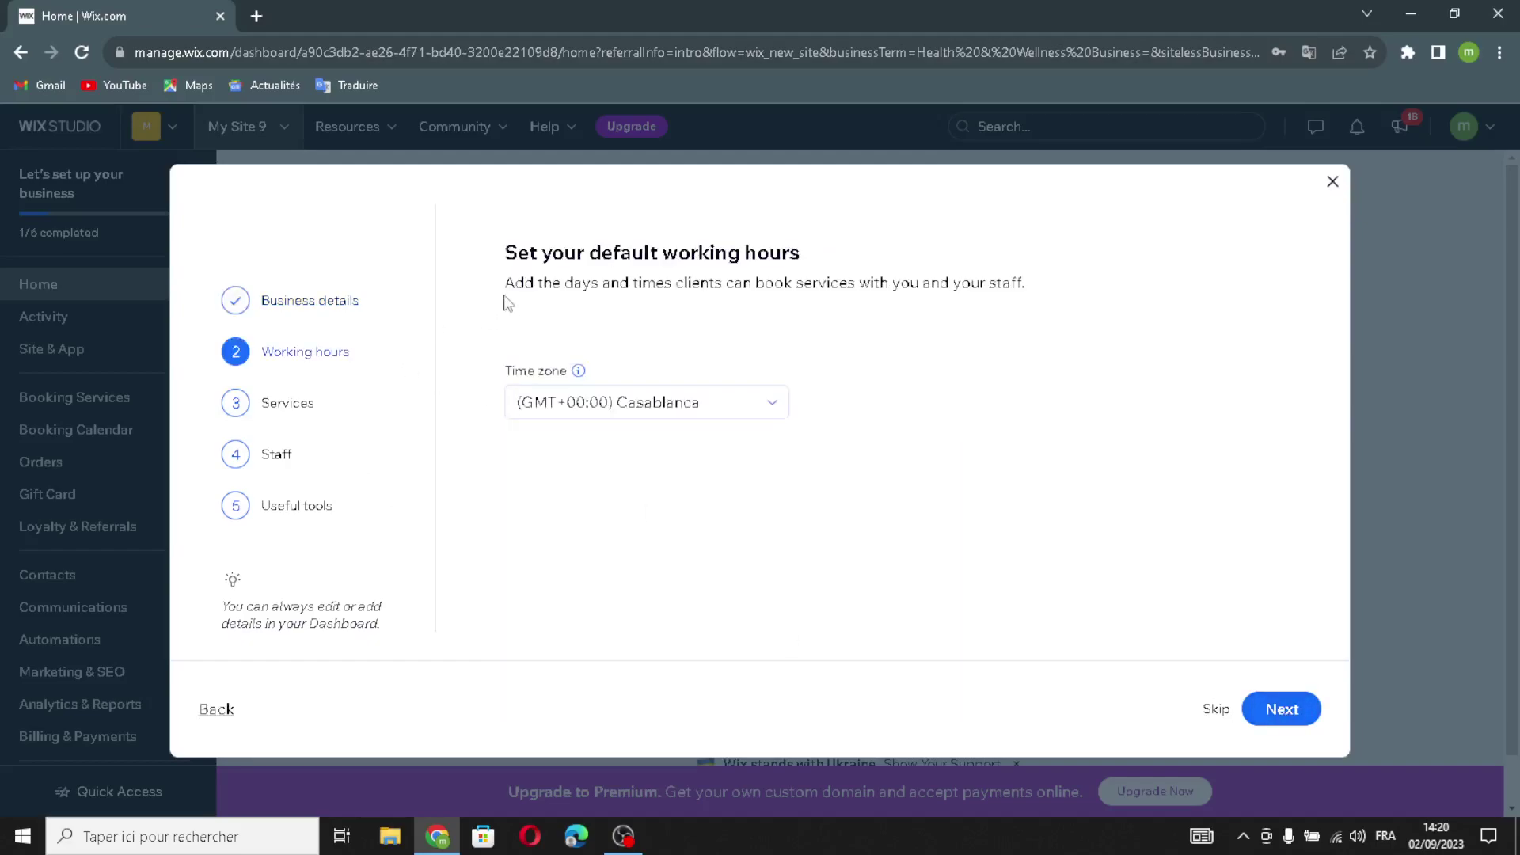
pyautogui.click(1275, 710)
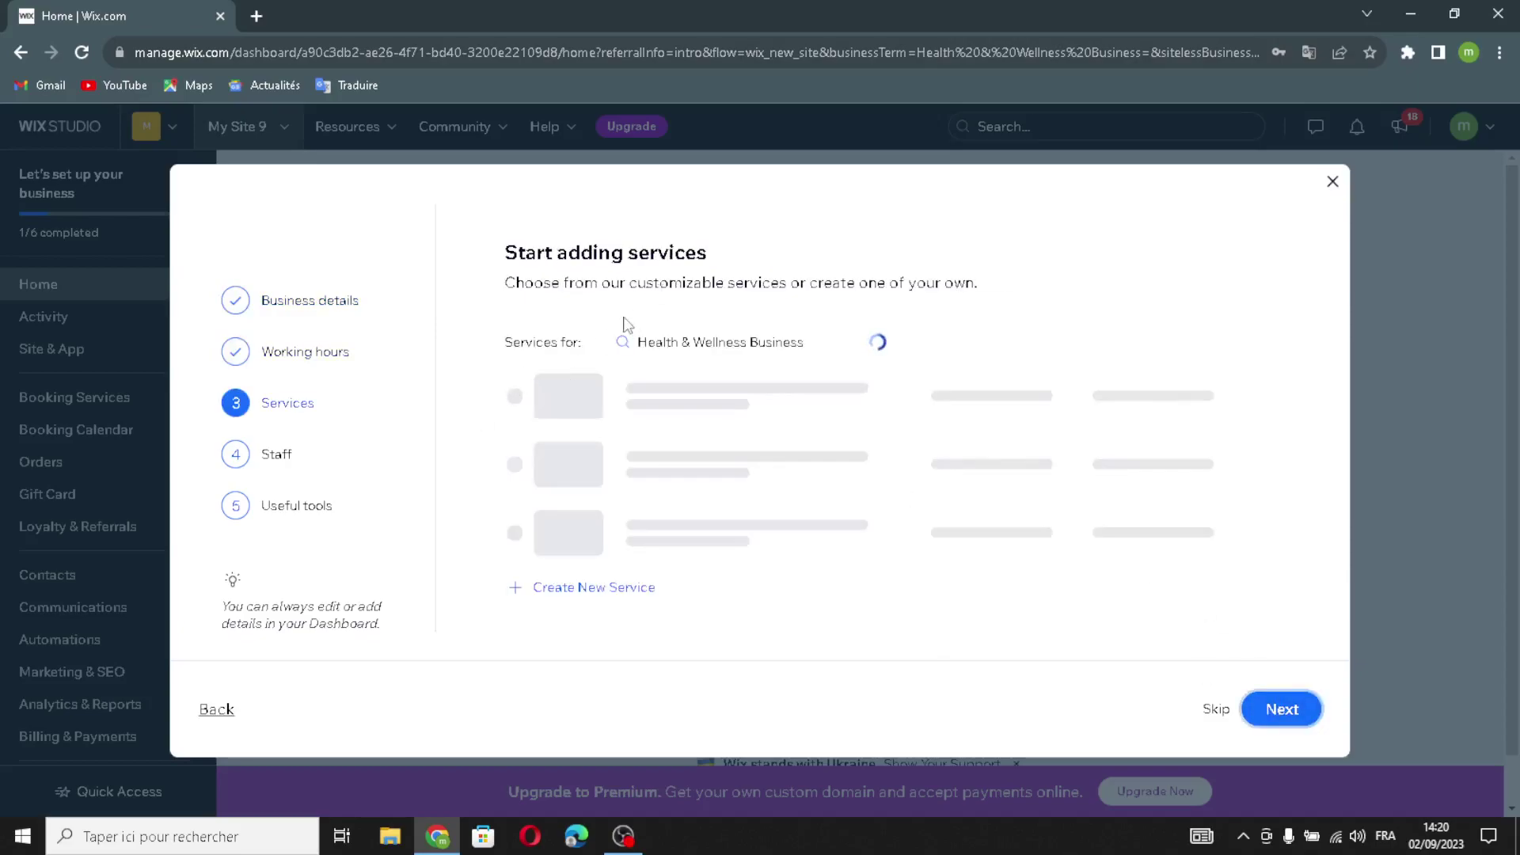
# Add services: Reiki Healing, Reflexology, Deep Tissue and Hot Stone Massage, haircuts, Full Glam Makeup, Lash Extensions
pyautogui.click(680, 419)
pyautogui.click(680, 479)
pyautogui.click(694, 550)
pyautogui.scroll(-1, 704, 554)
pyautogui.click(697, 543)
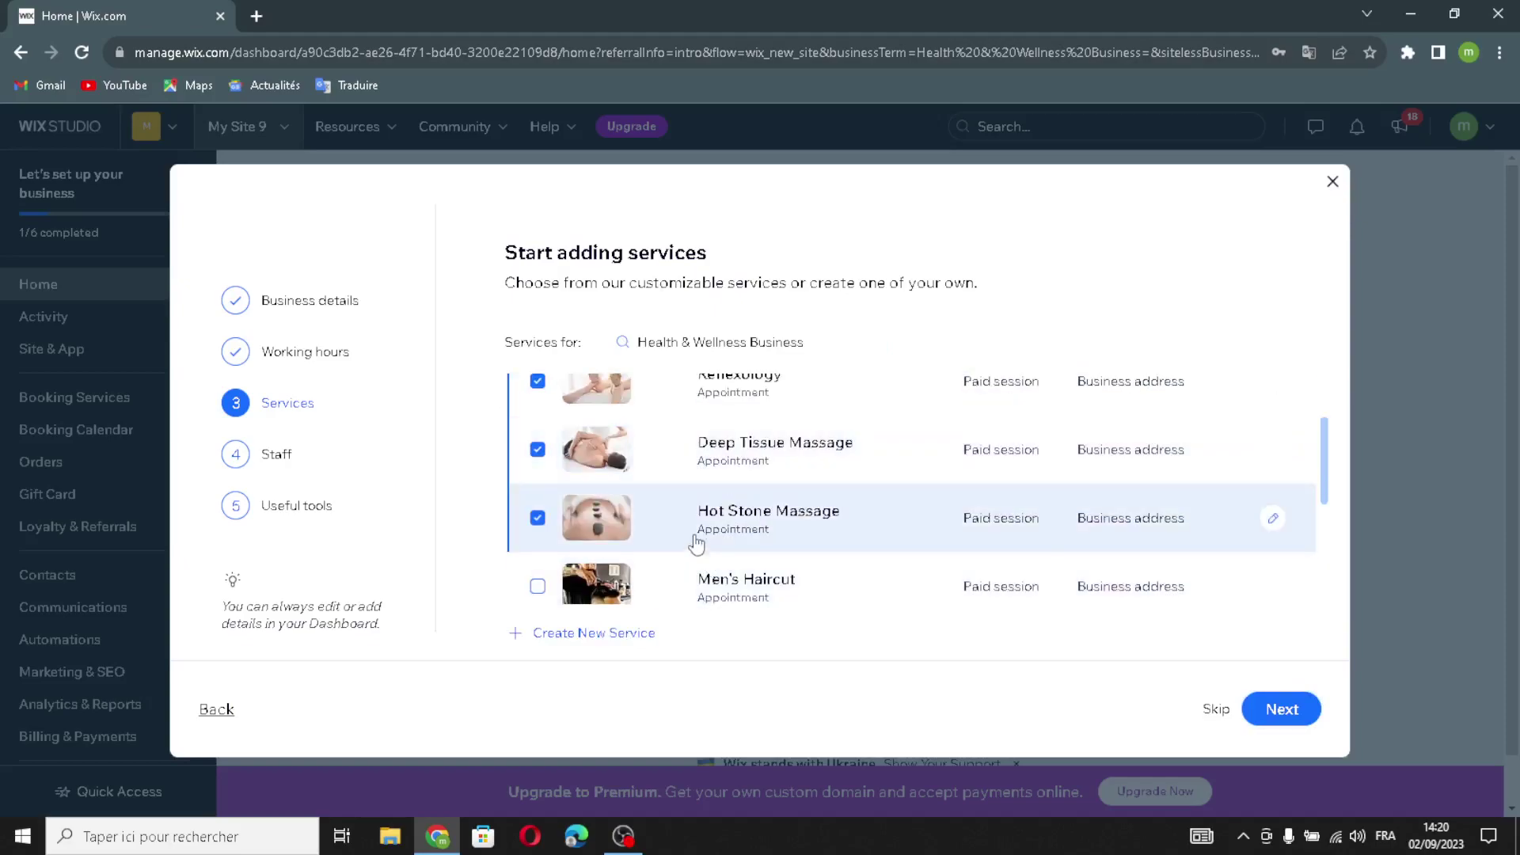
pyautogui.click(696, 577)
pyautogui.scroll(-3, 764, 555)
pyautogui.click(764, 545)
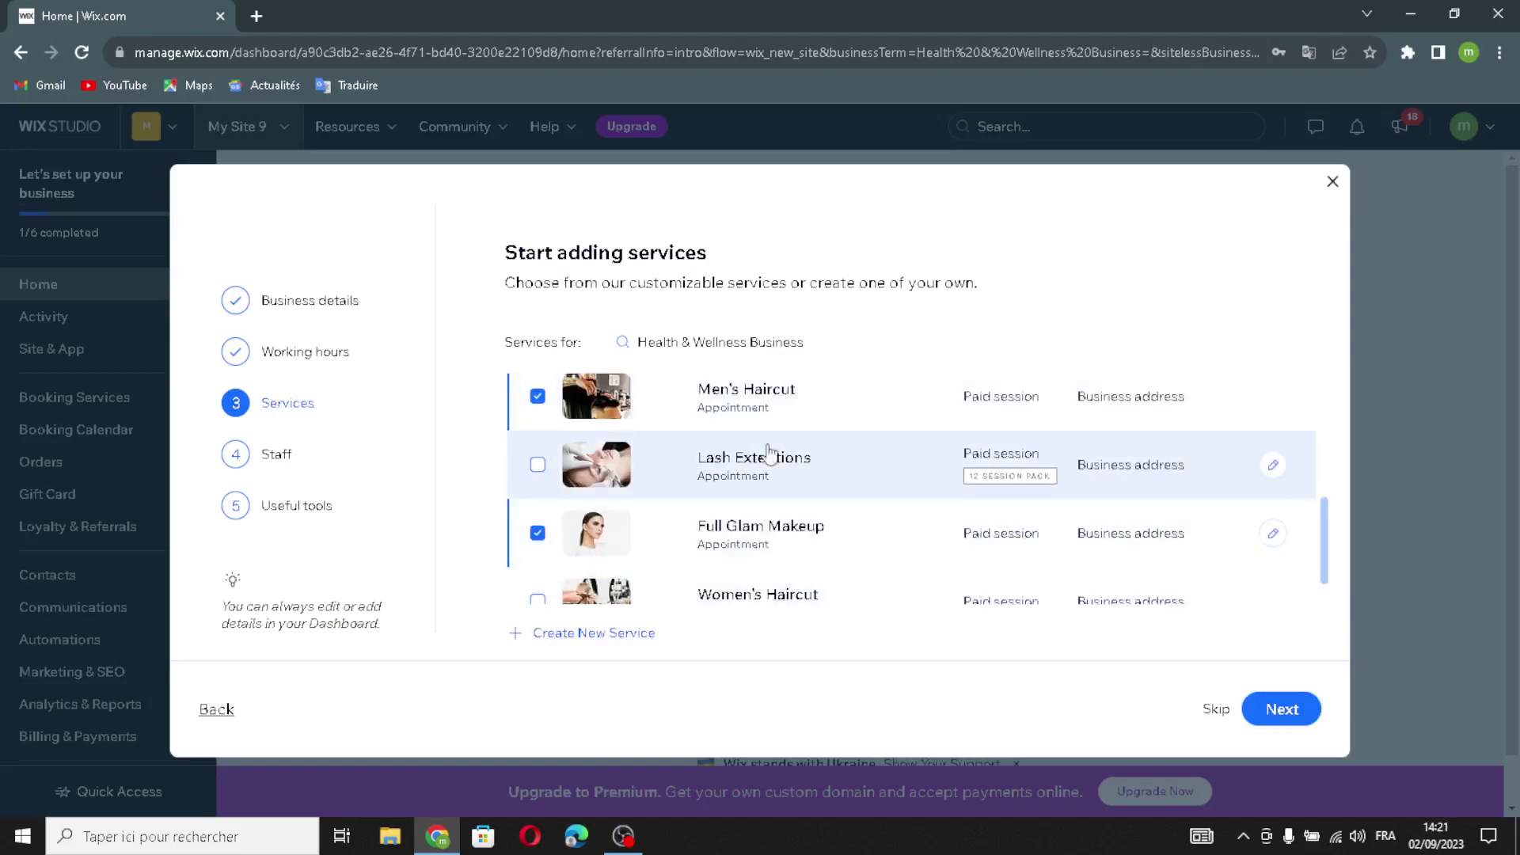
pyautogui.click(790, 467)
pyautogui.scroll(-1, 794, 533)
pyautogui.click(783, 564)
pyautogui.click(1276, 711)
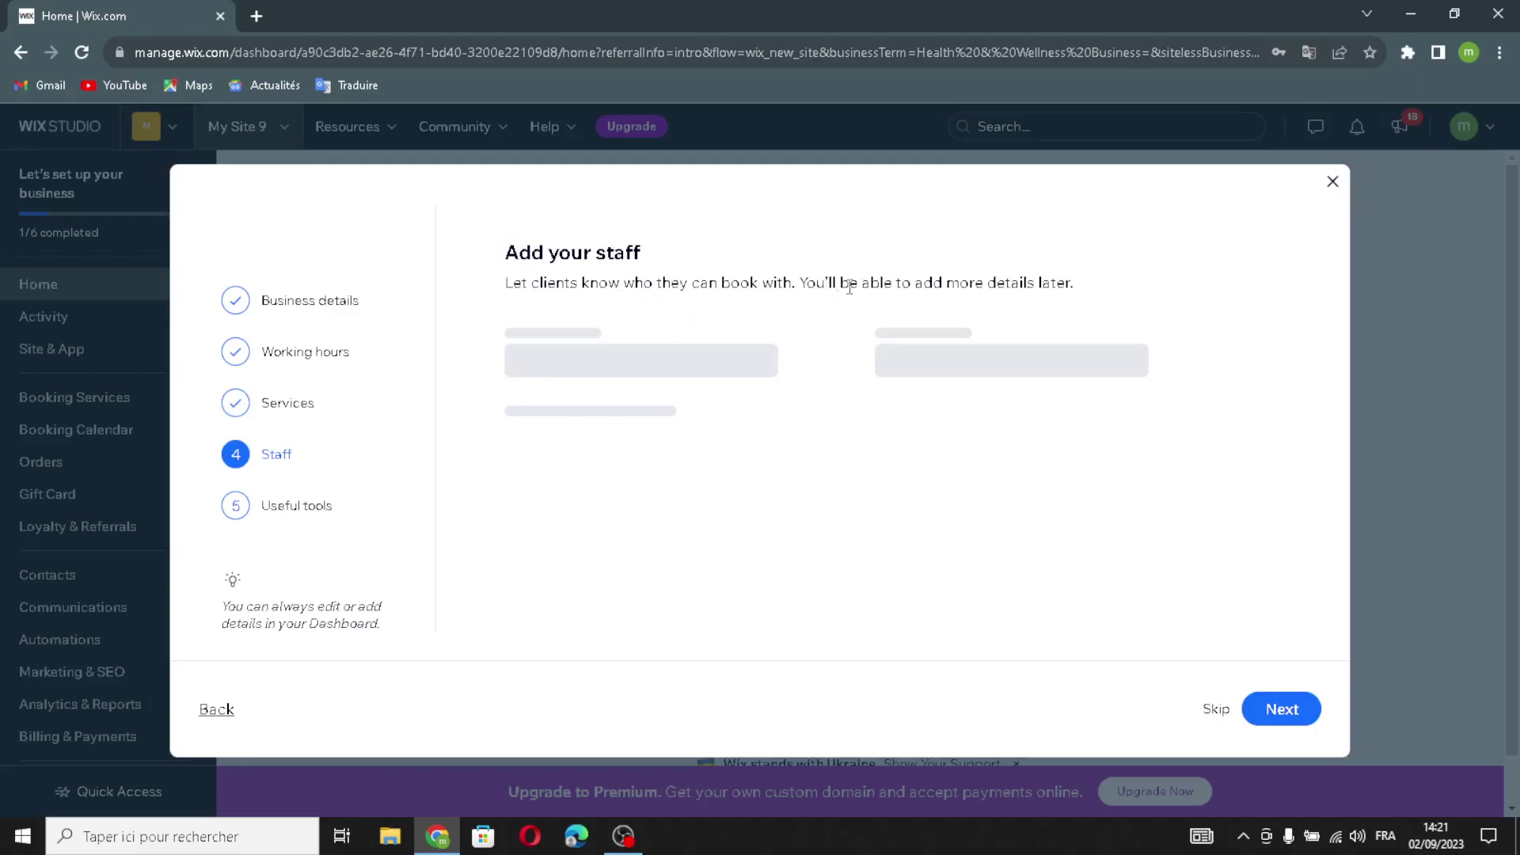
# Skip staff and opt in to online payments, automated reminders and product sales
pyautogui.click(1282, 716)
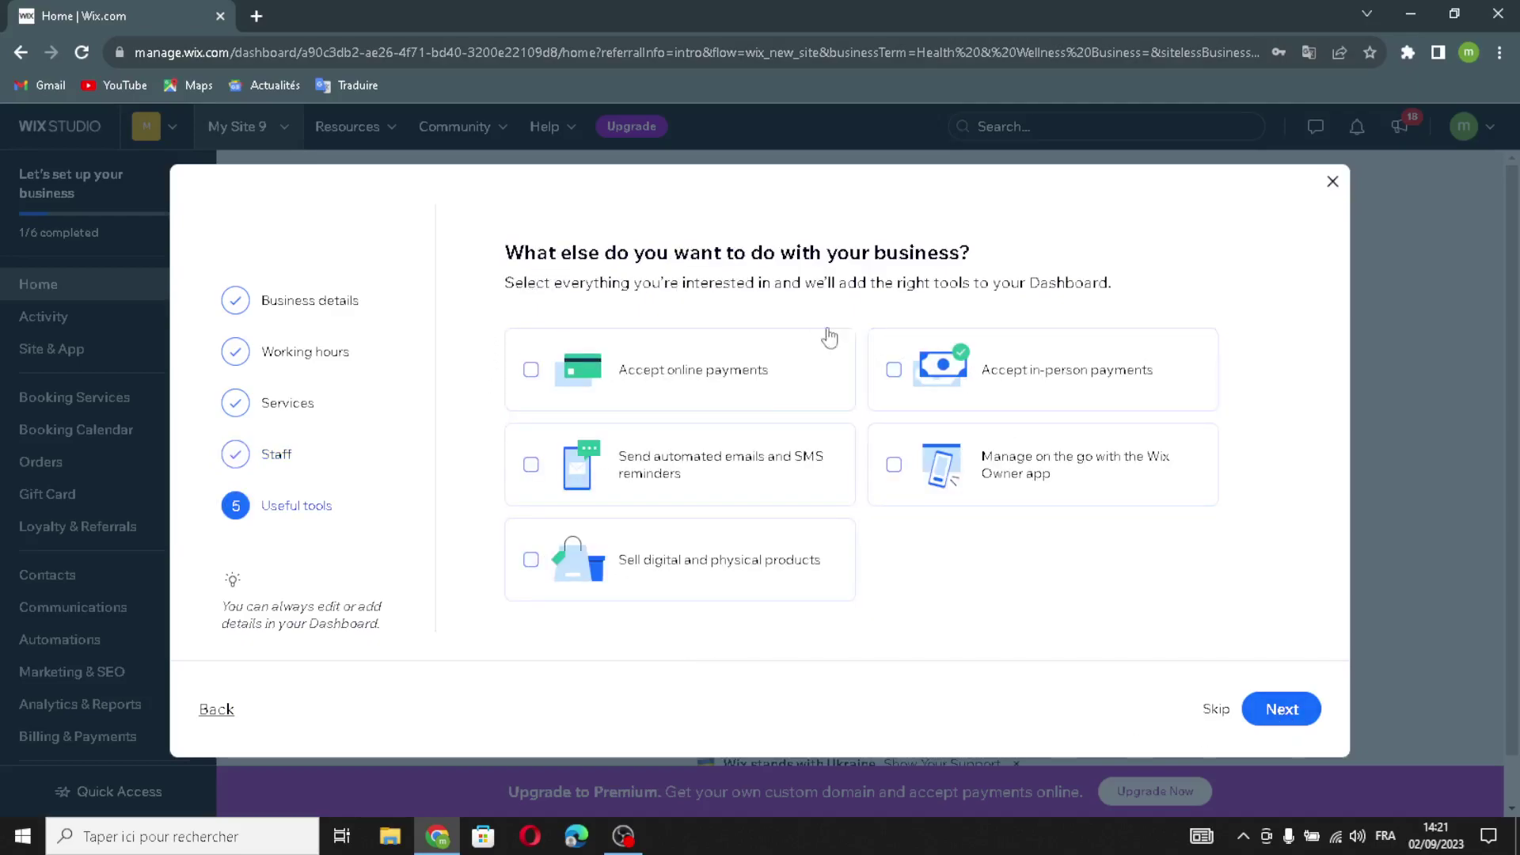
pyautogui.click(634, 402)
pyautogui.click(712, 473)
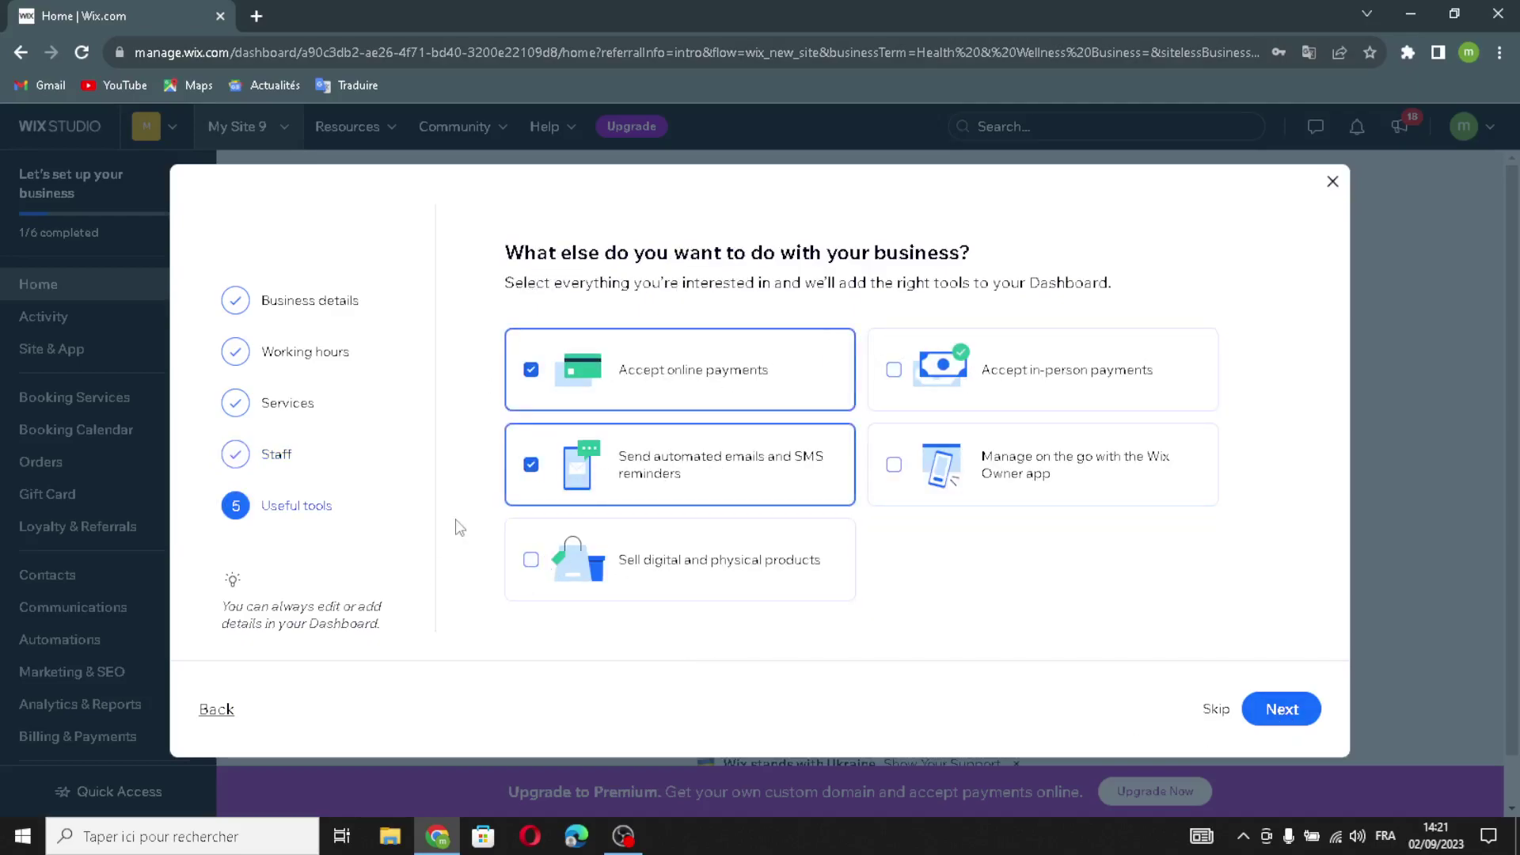
pyautogui.click(740, 571)
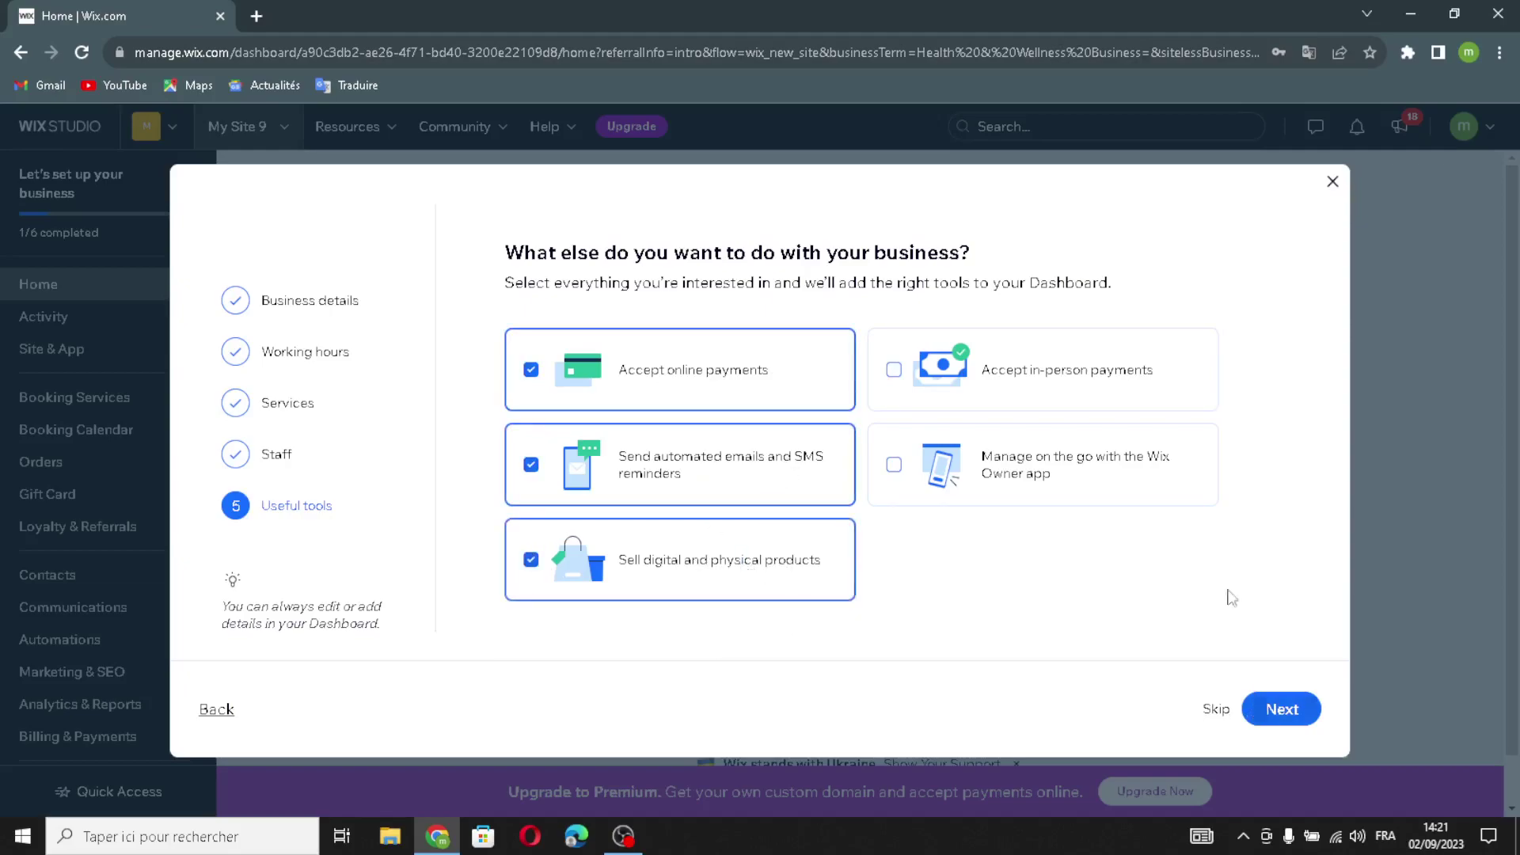
pyautogui.click(1286, 709)
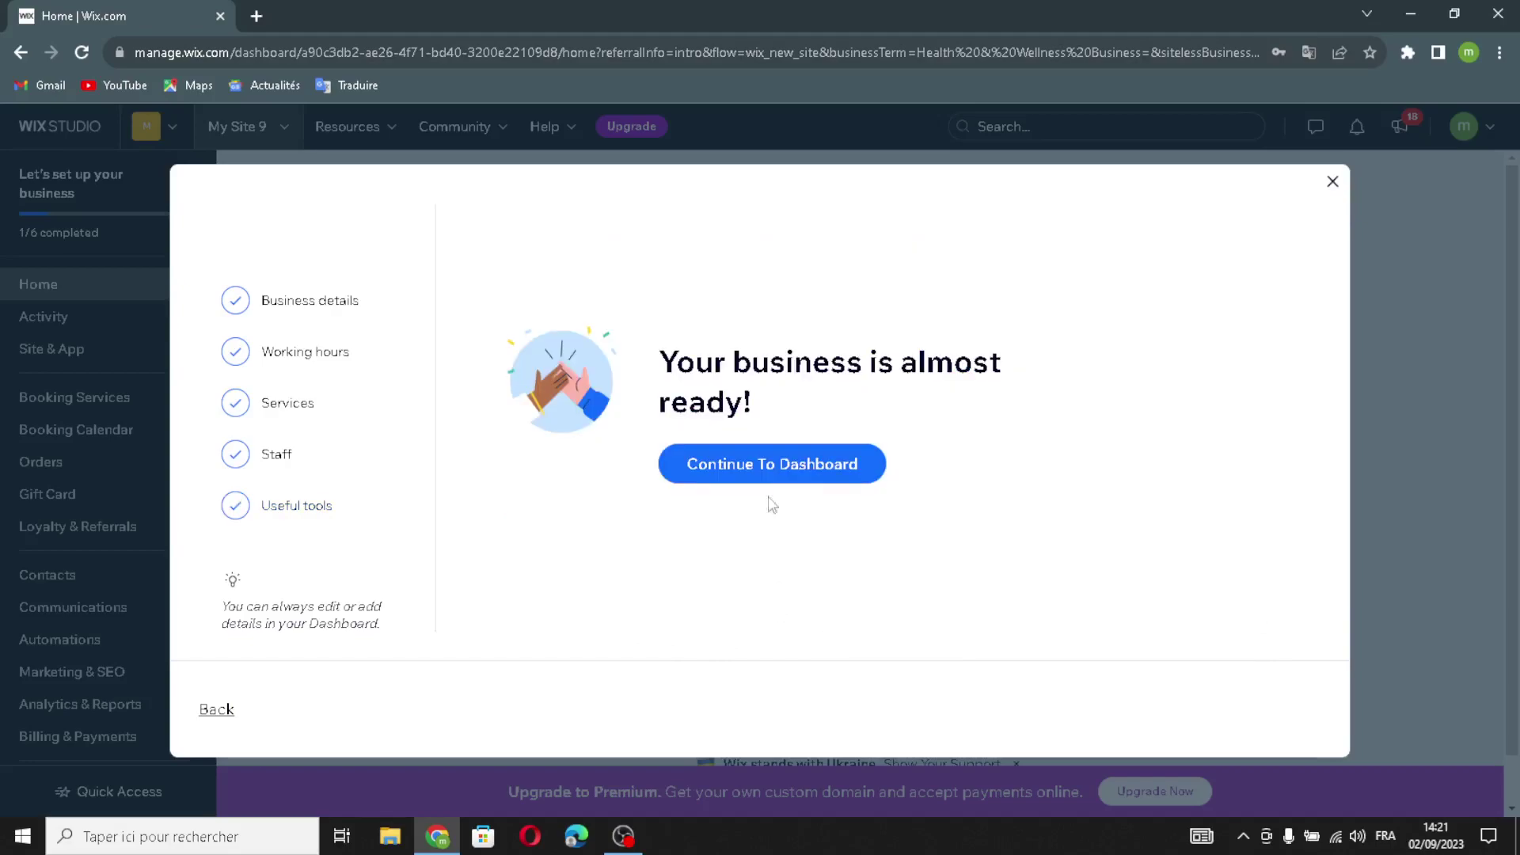
pyautogui.click(771, 466)
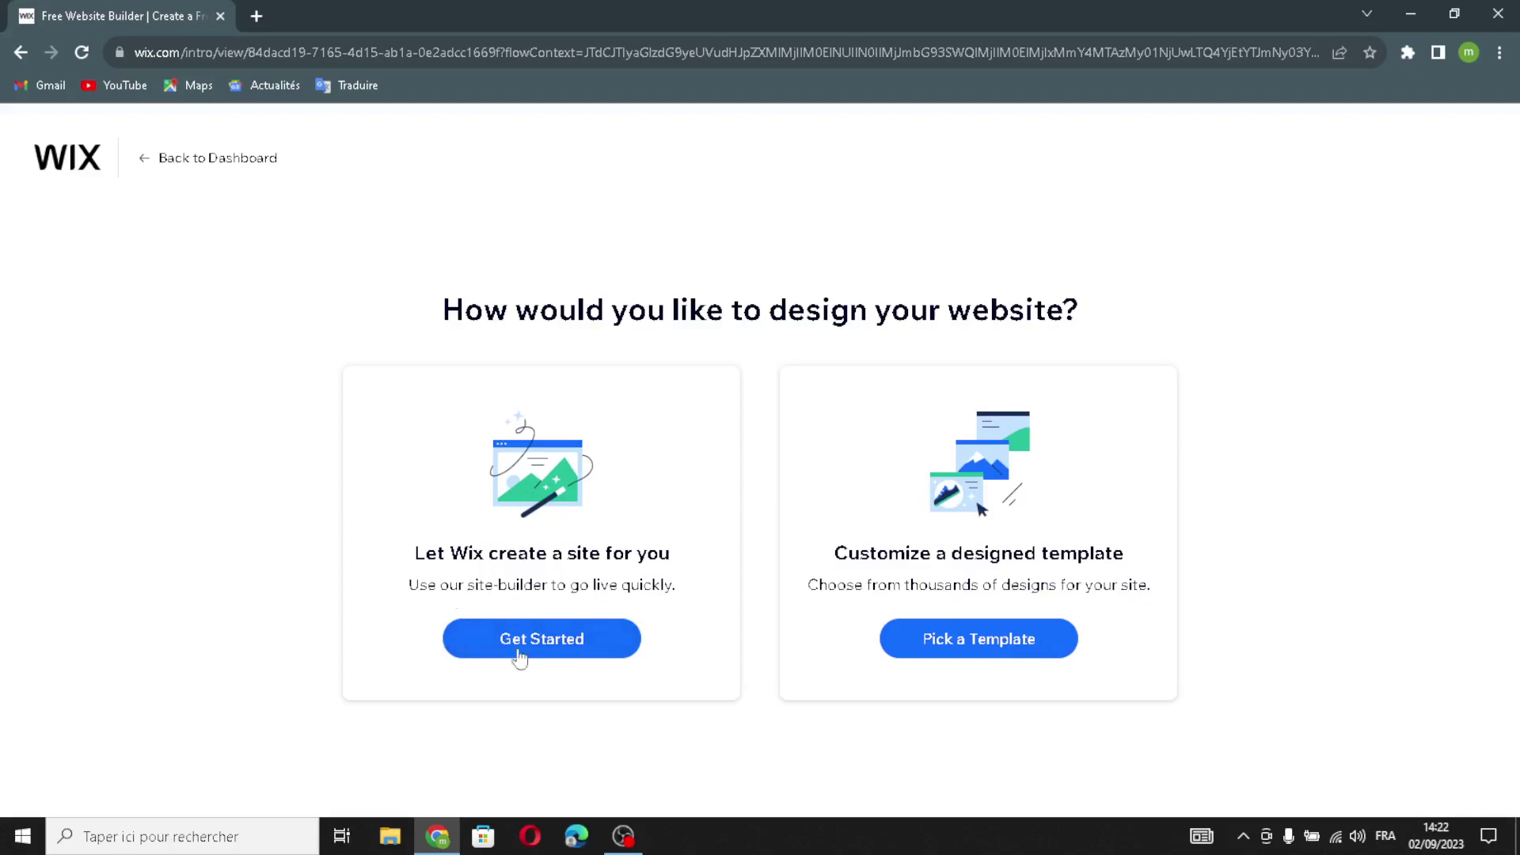
# Let Wix build the site, accept the WellNest business info, and pick the Clay theme
pyautogui.click(536, 635)
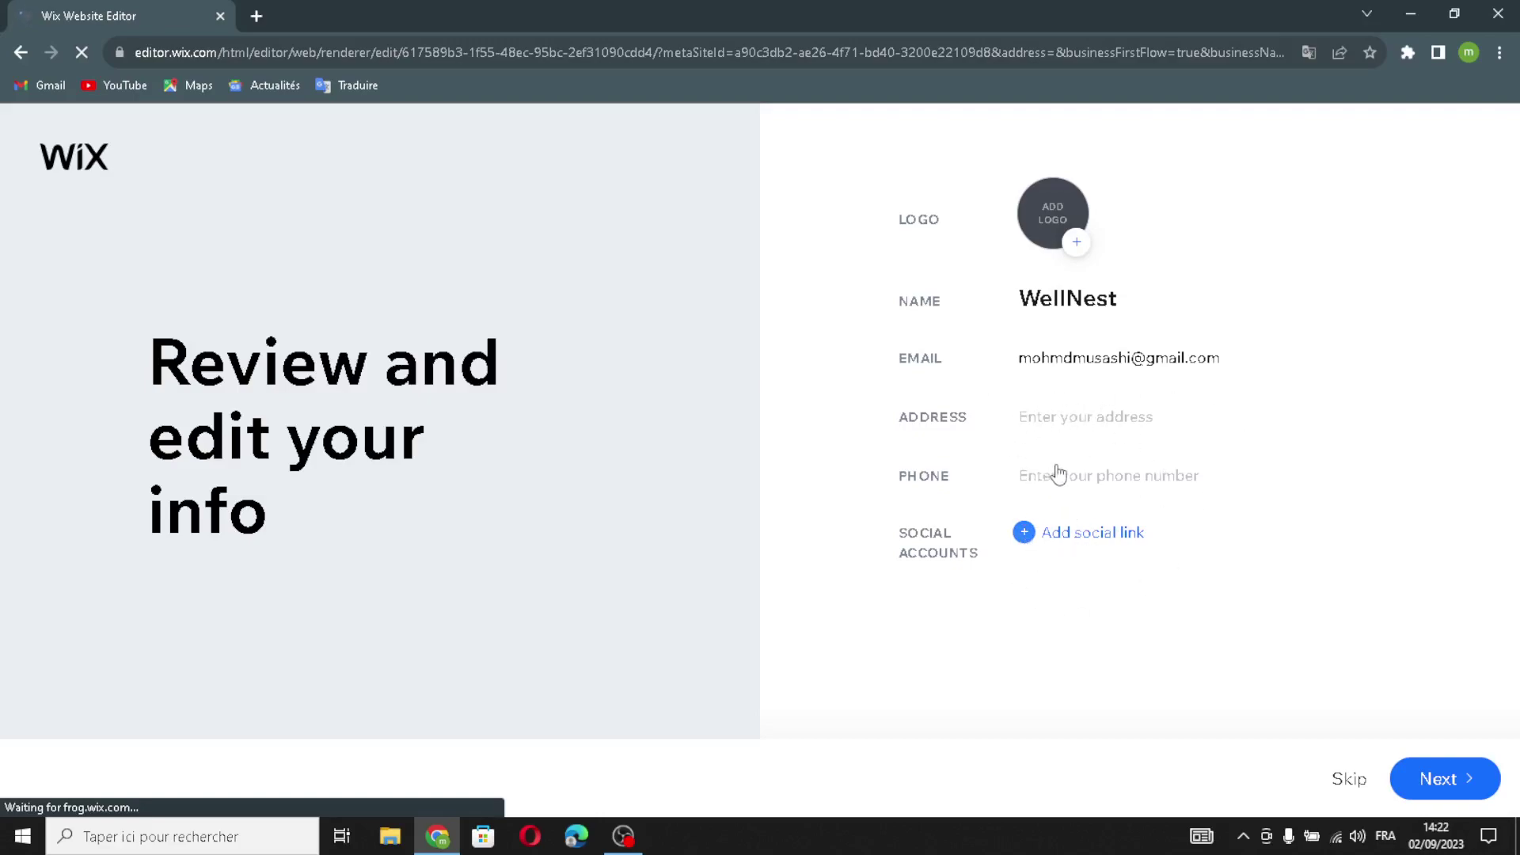
pyautogui.click(1042, 542)
pyautogui.click(1443, 777)
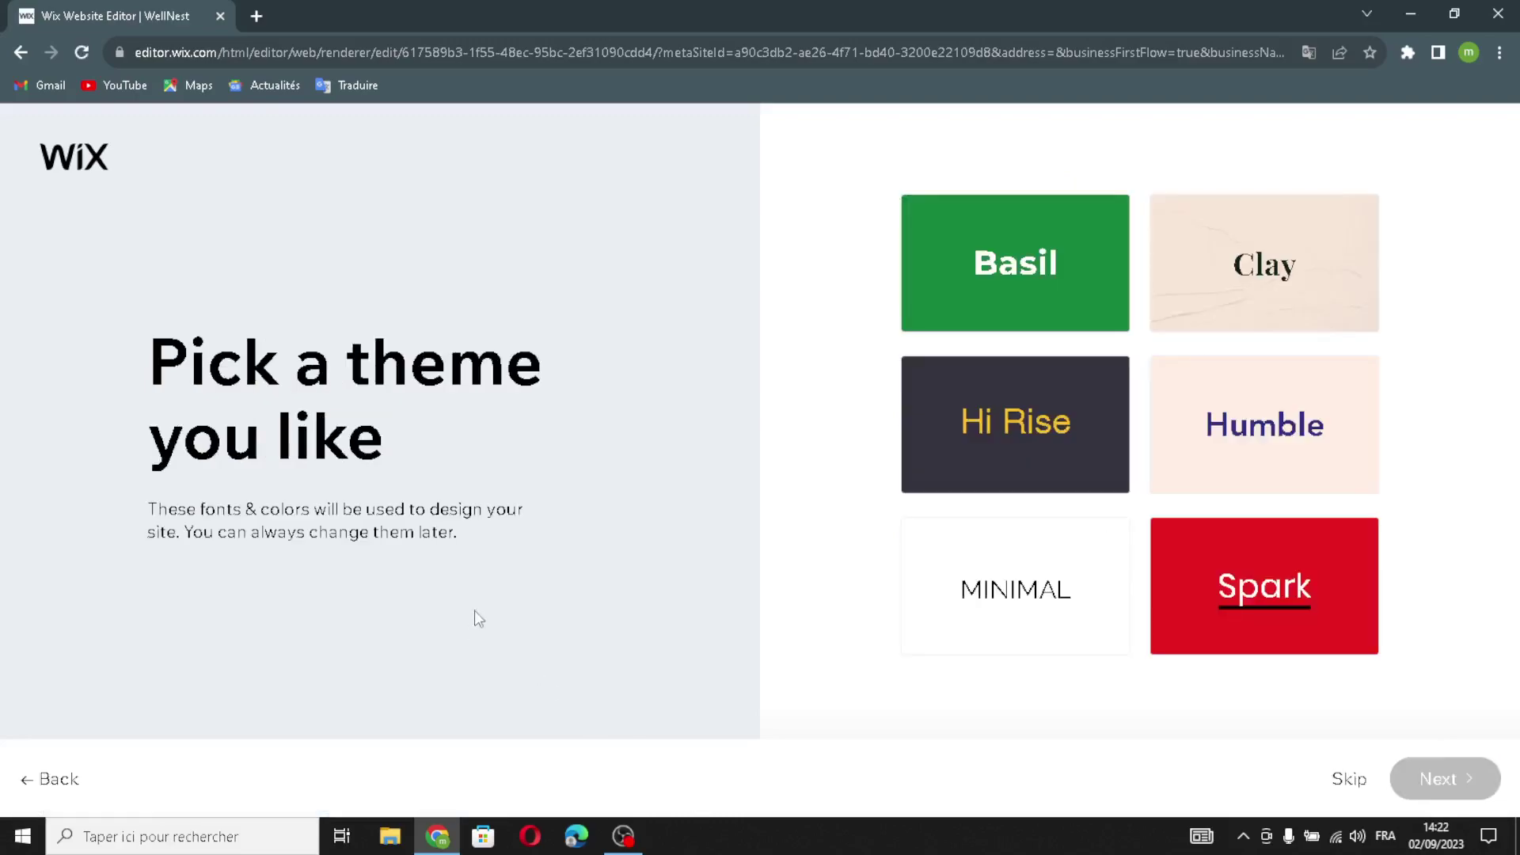
pyautogui.click(1264, 321)
pyautogui.click(1461, 792)
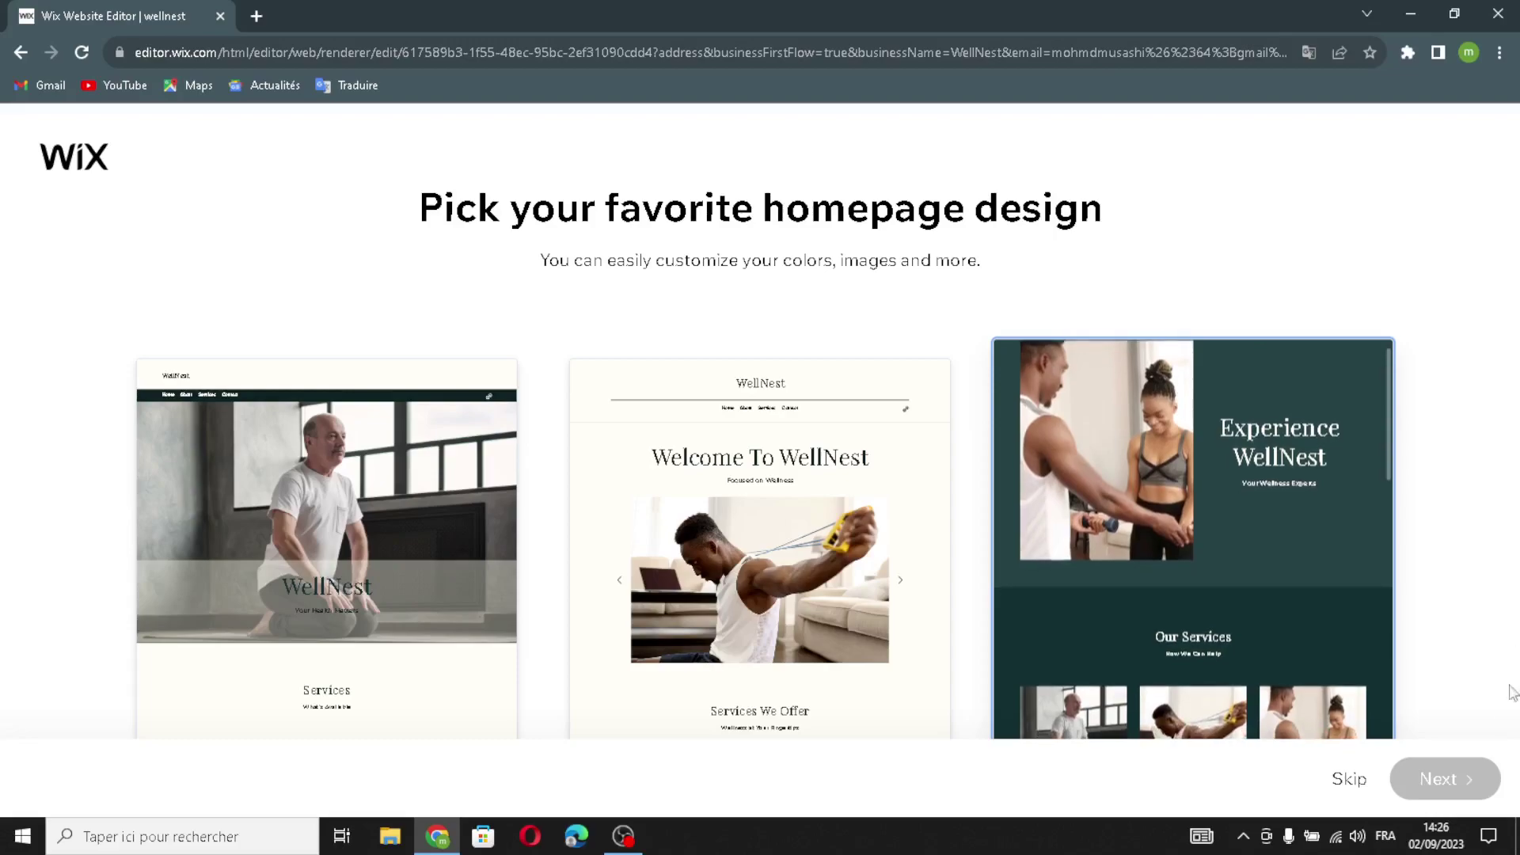
# Use the Experience WellNest homepage, add About, Services and Contact pages, and open the editor
pyautogui.click(1299, 649)
pyautogui.click(1469, 776)
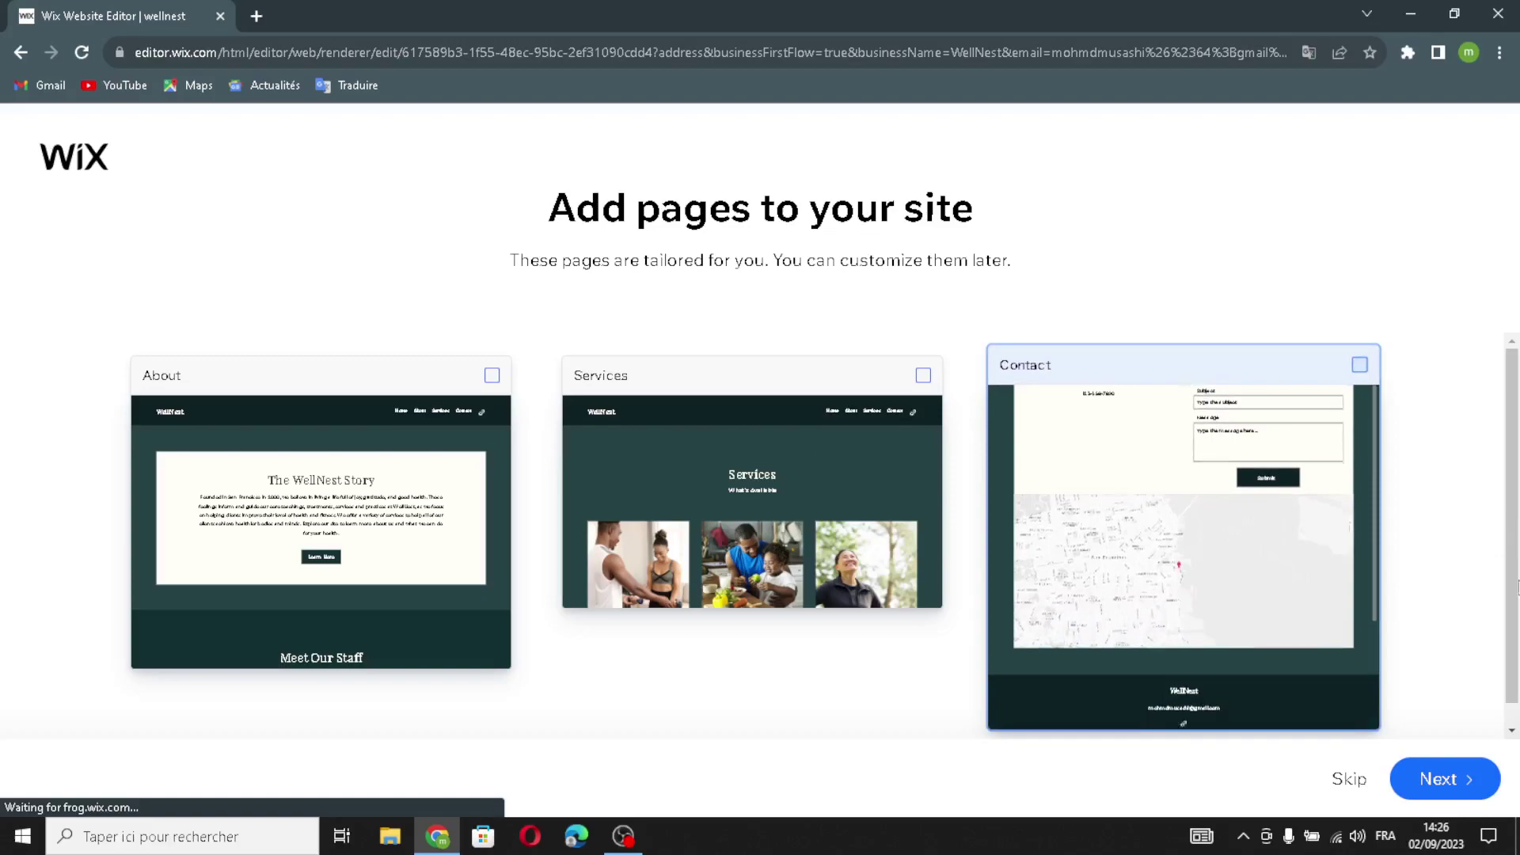
pyautogui.click(1427, 780)
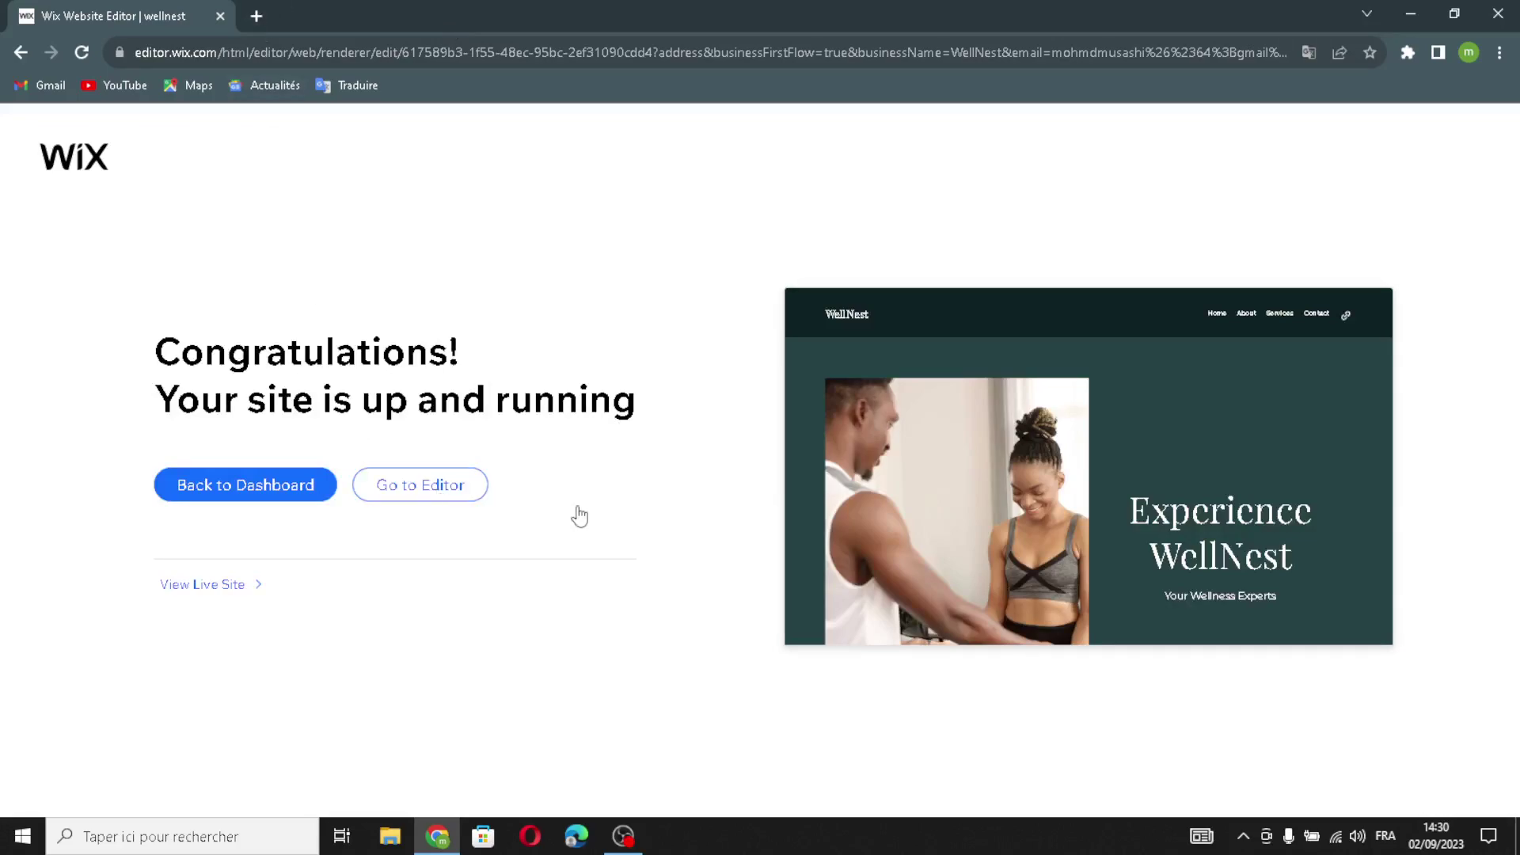
pyautogui.click(579, 516)
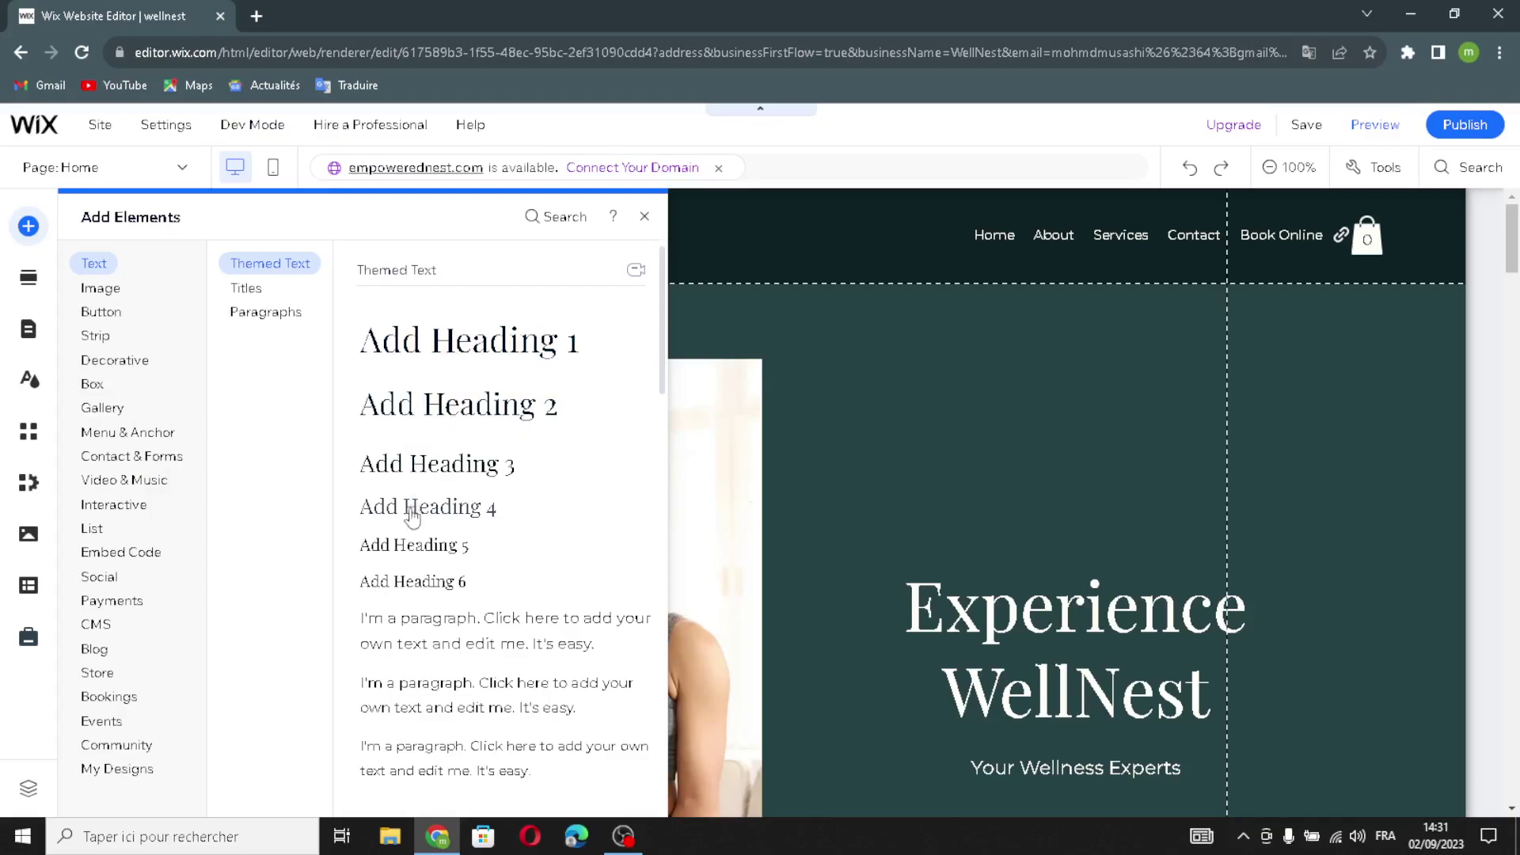
# Browse the Titles and Paragraphs text styles in Add Elements
pyautogui.scroll(-1, 411, 518)
pyautogui.click(245, 288)
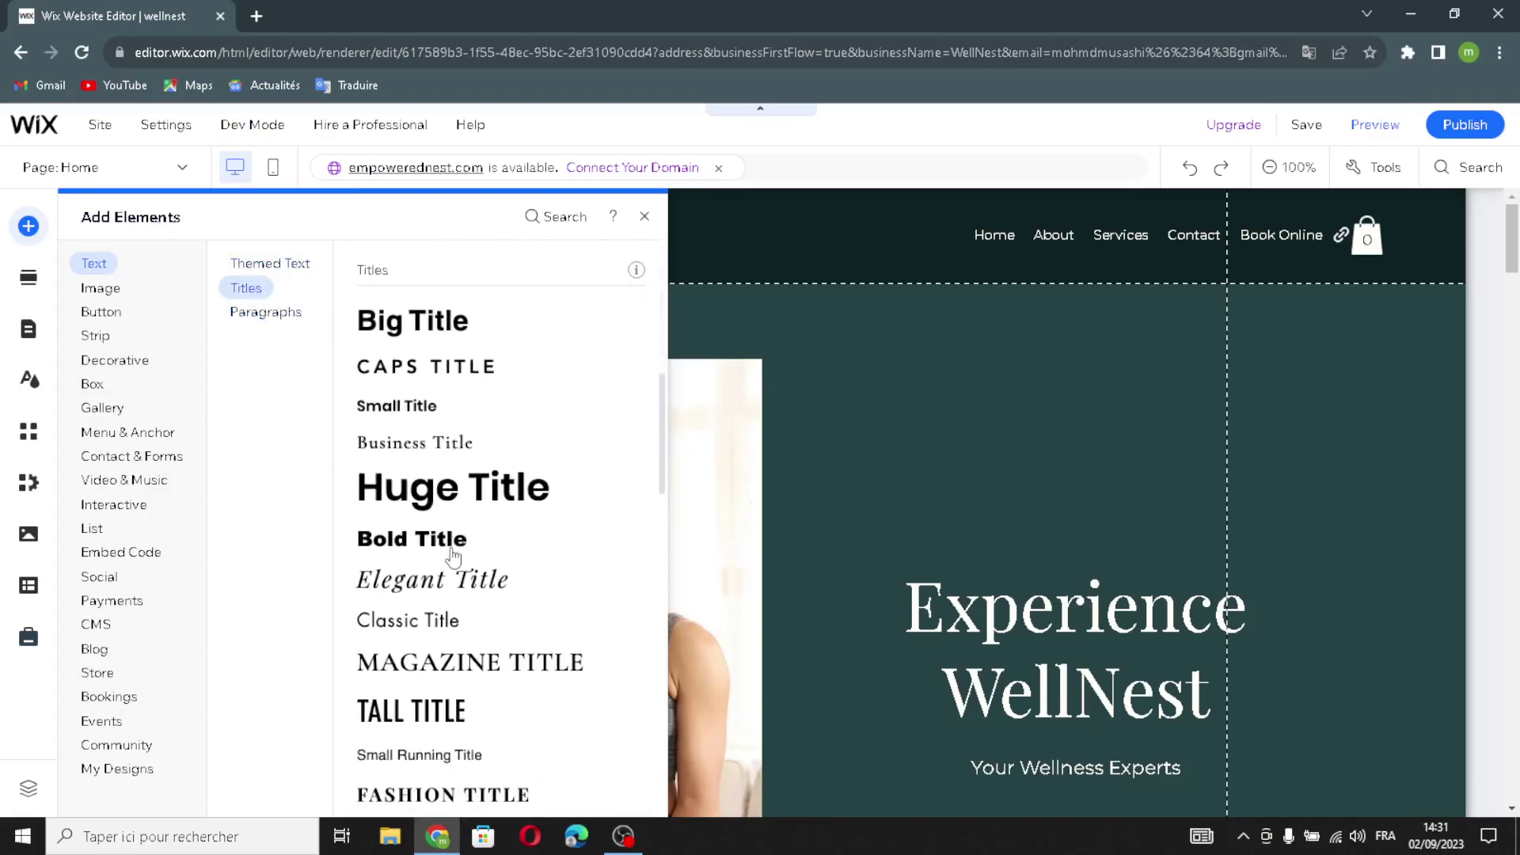
pyautogui.scroll(-1, 453, 554)
pyautogui.scroll(-1, 451, 551)
pyautogui.scroll(4, 380, 412)
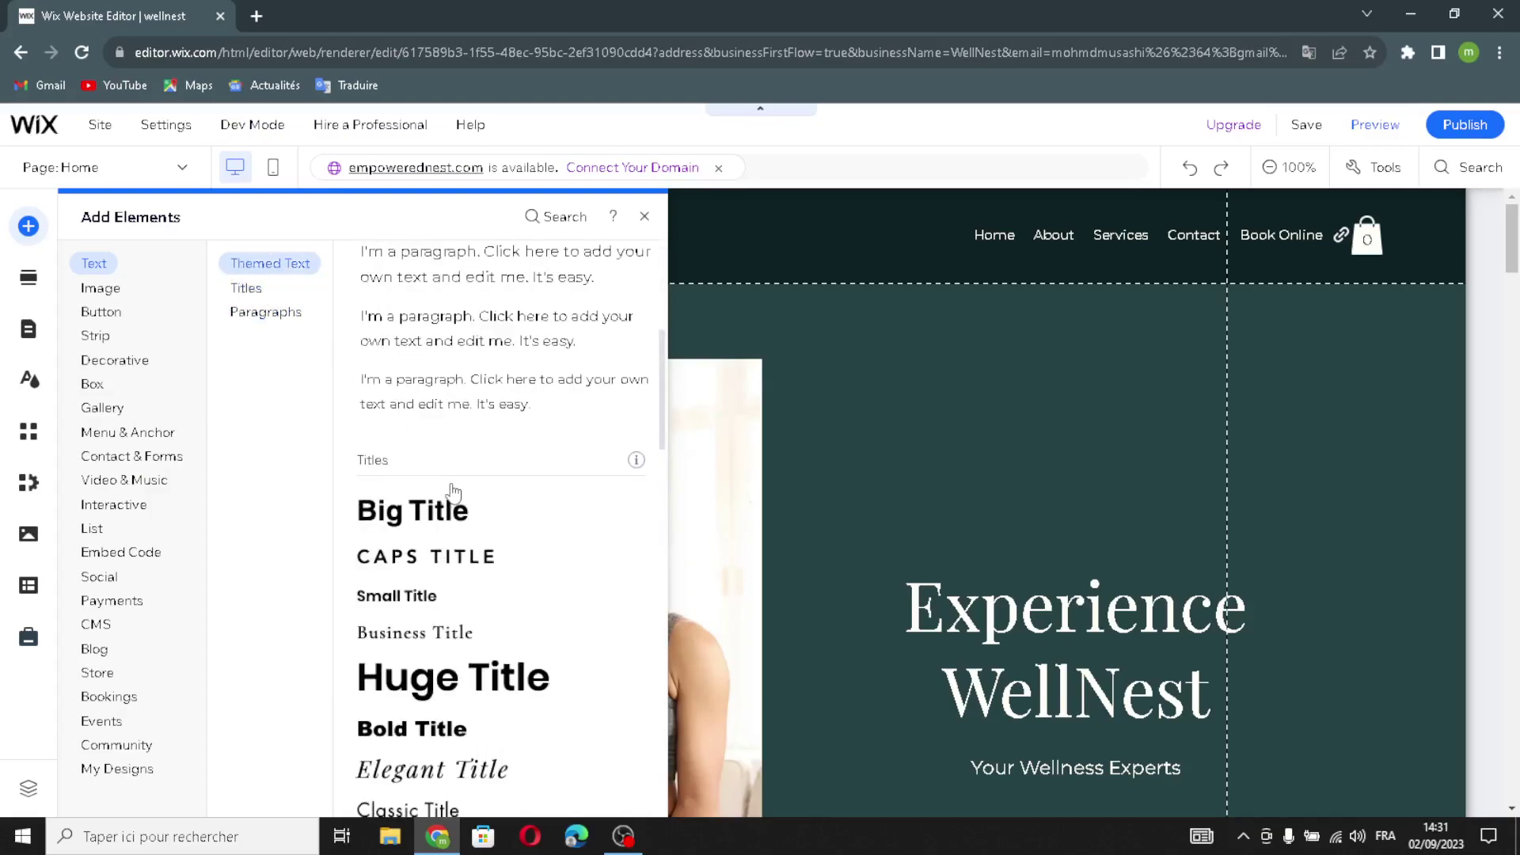
pyautogui.scroll(-1, 495, 546)
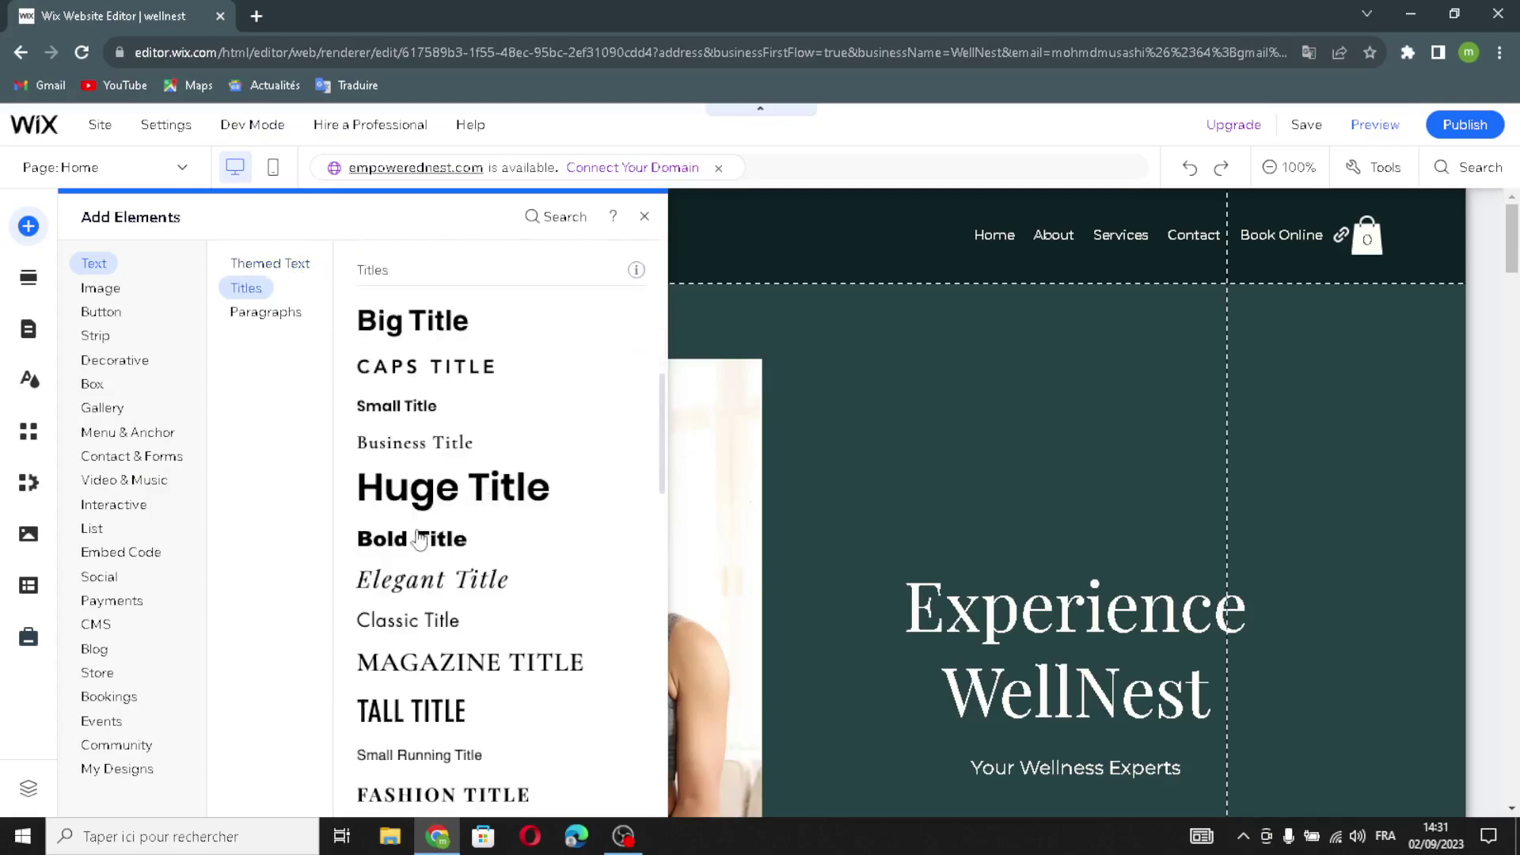
pyautogui.scroll(-2, 444, 543)
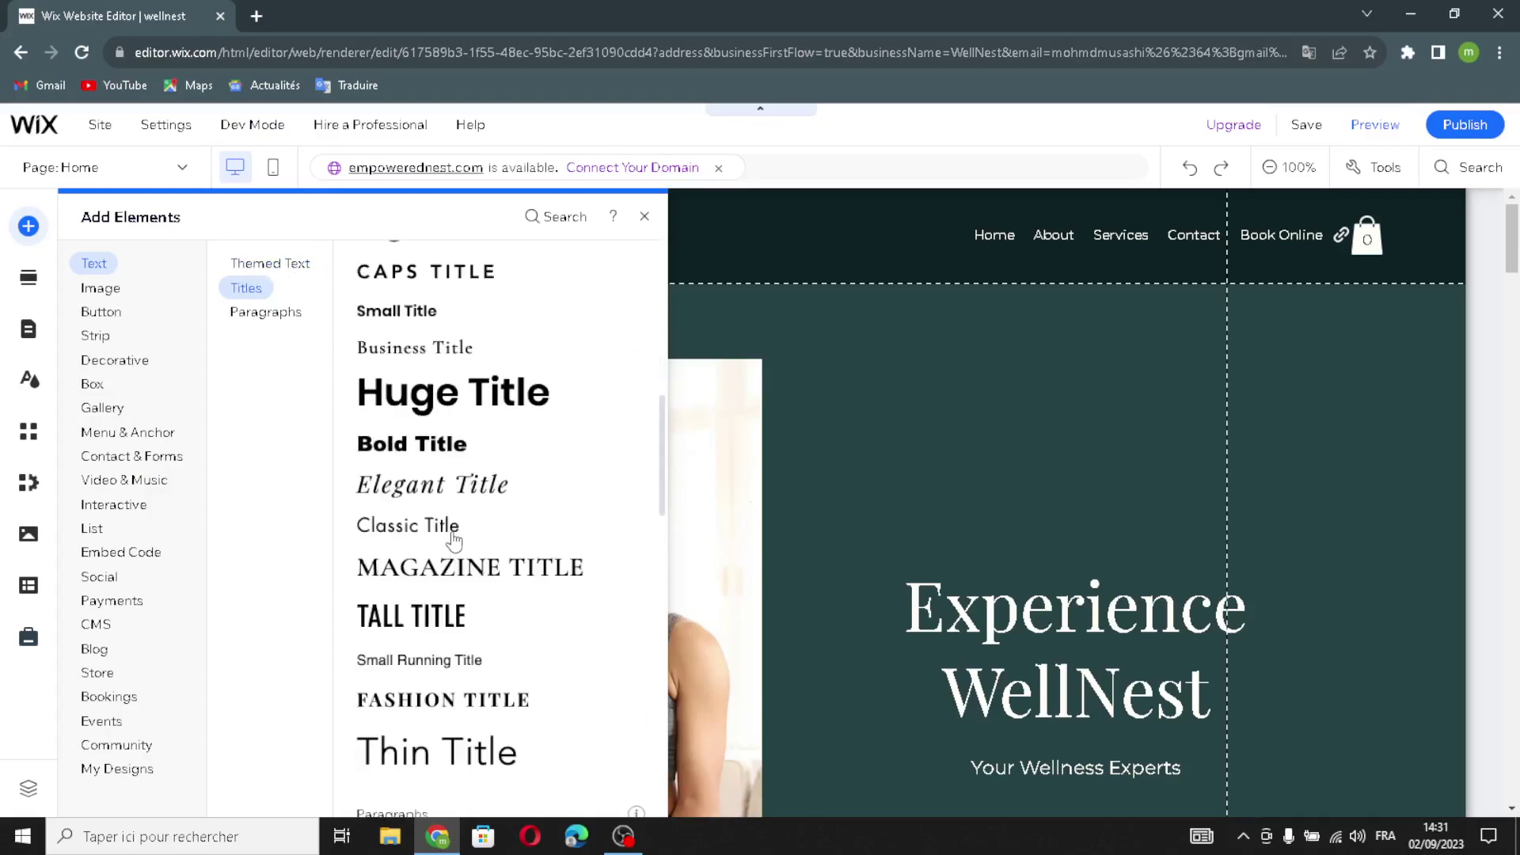
pyautogui.click(296, 316)
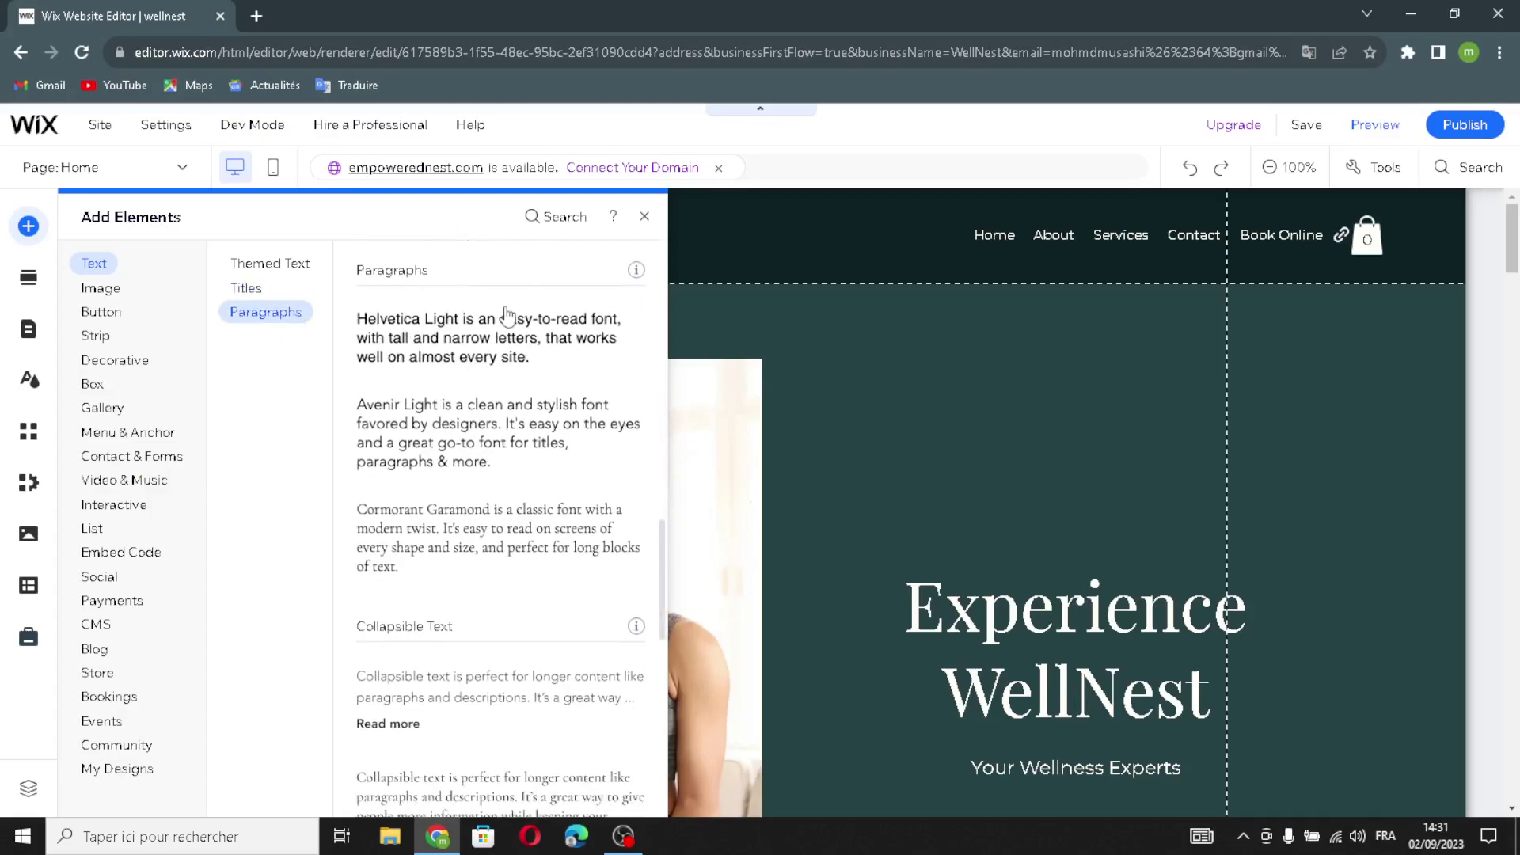
pyautogui.scroll(-6, 505, 464)
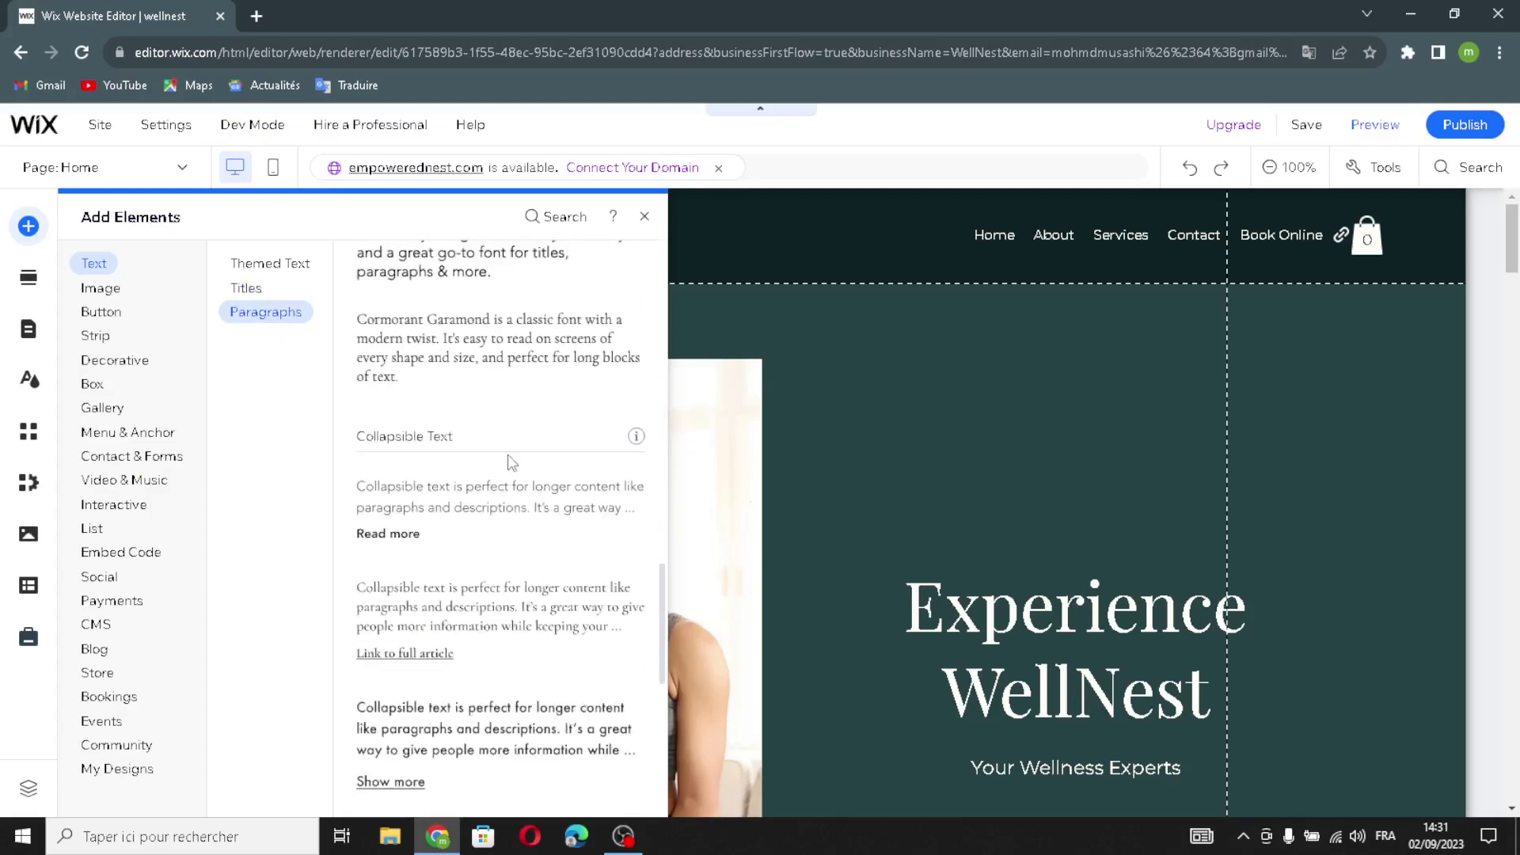
pyautogui.scroll(2, 507, 467)
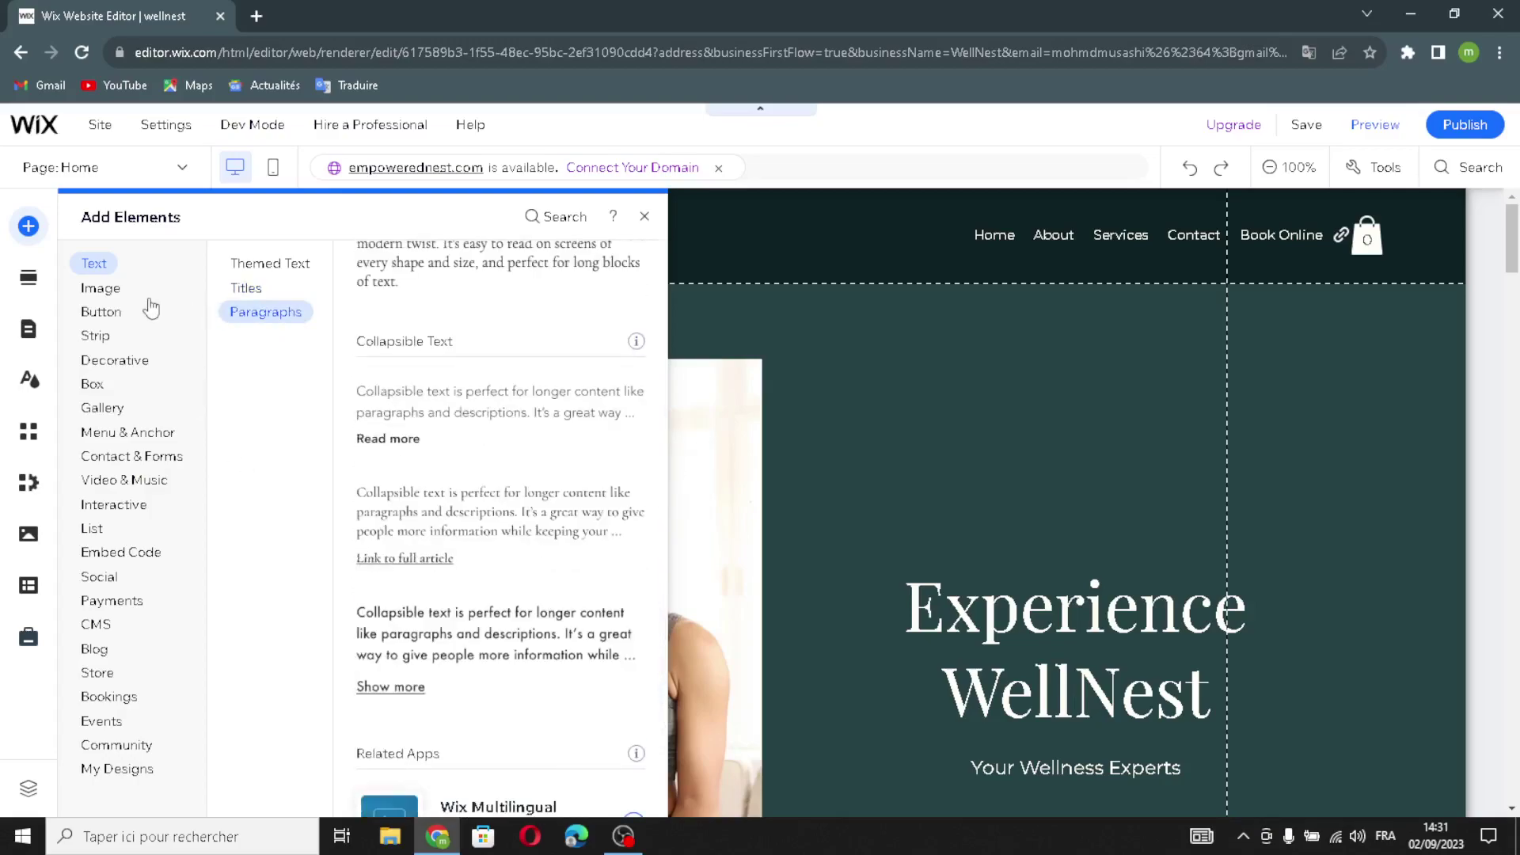
# Scroll through the available image elements
pyautogui.click(114, 295)
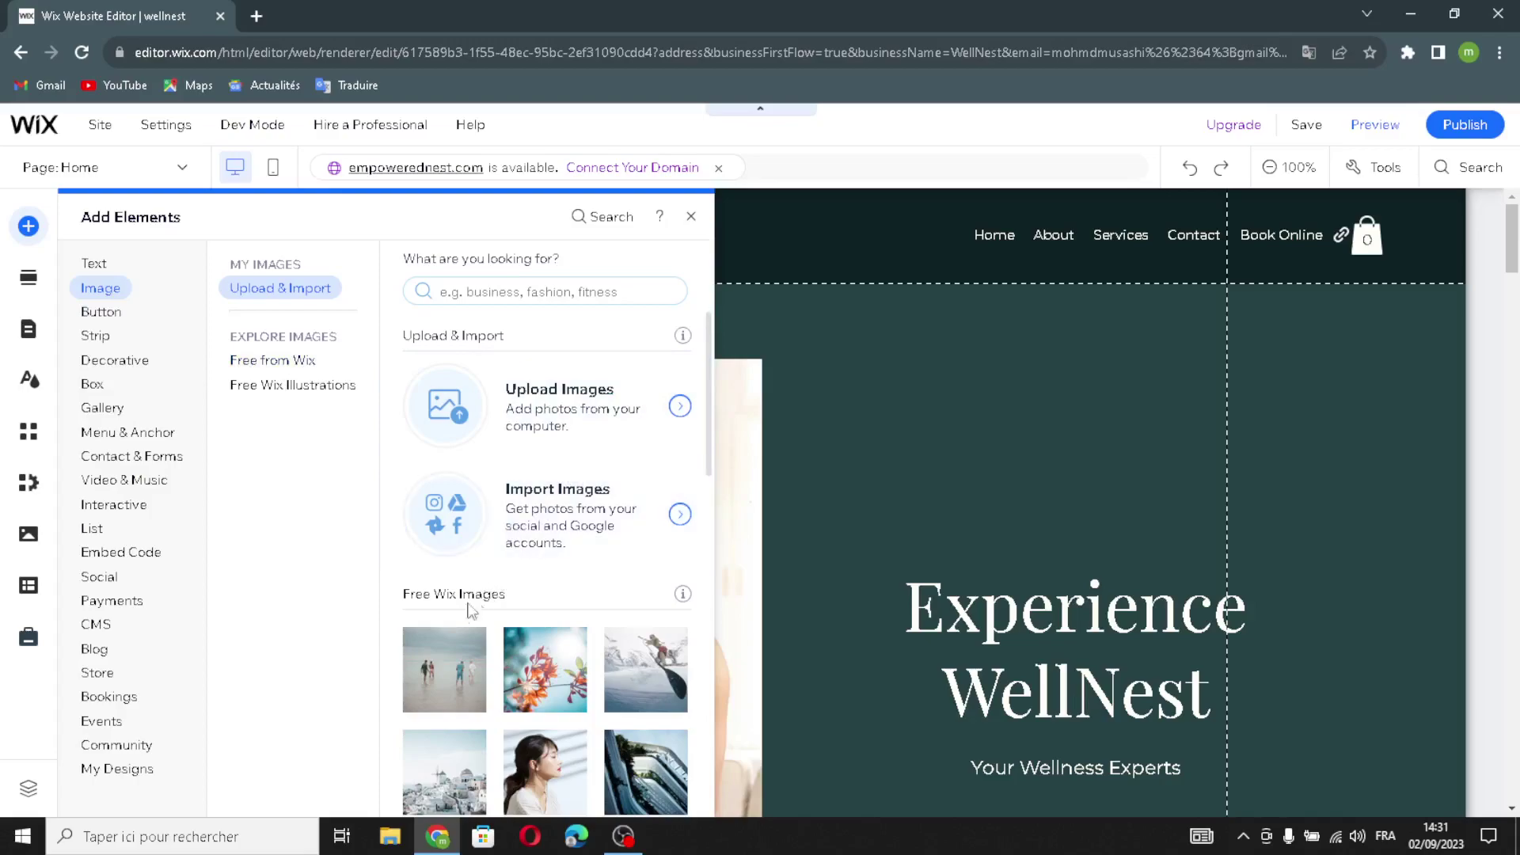
pyautogui.scroll(-3, 515, 567)
pyautogui.scroll(-3, 432, 564)
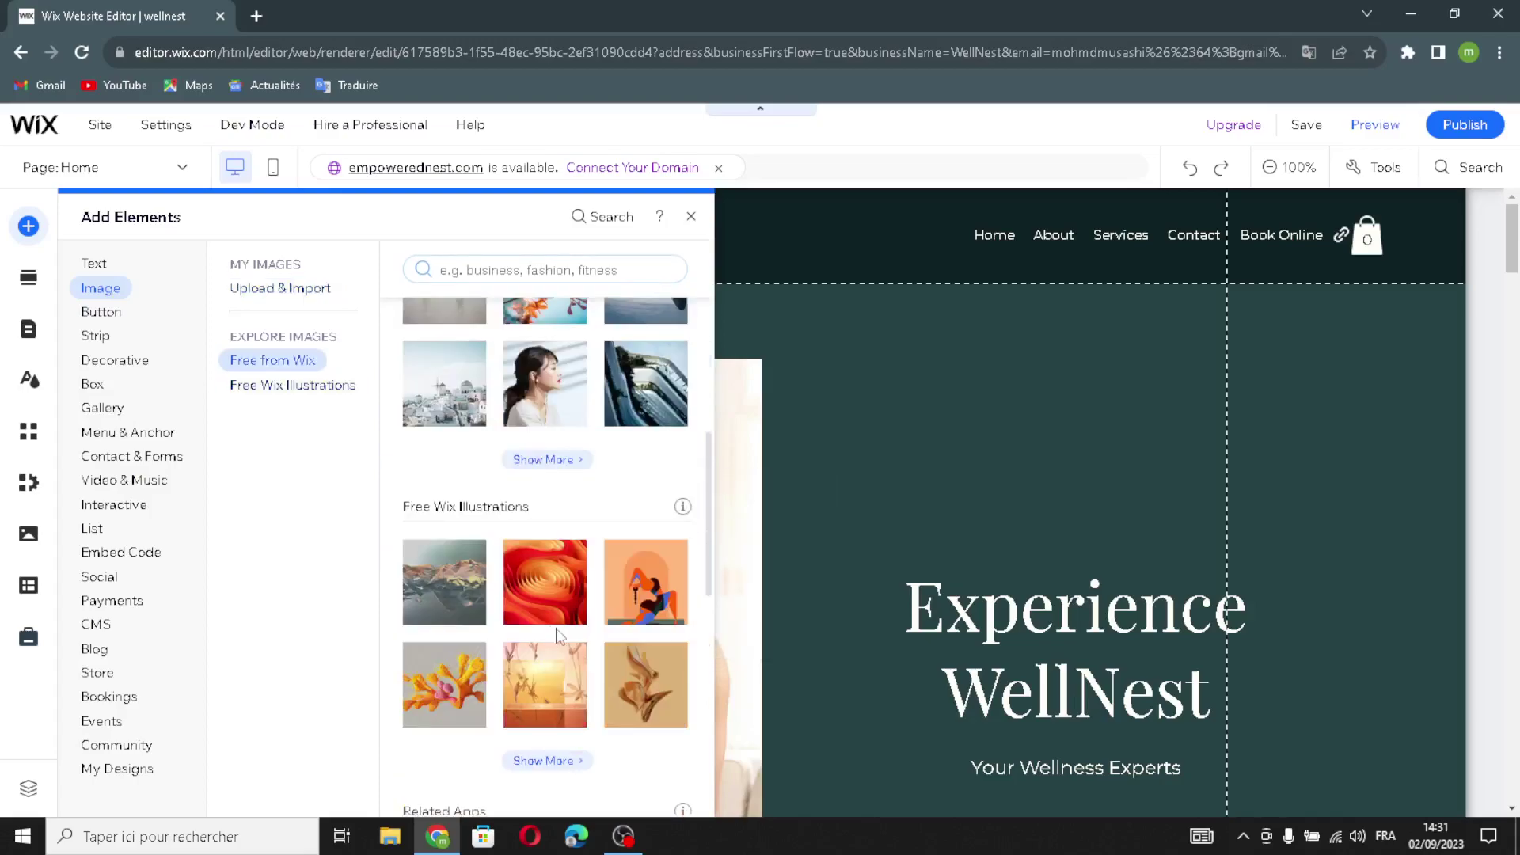
# Step through button types: text and icon, icon, image, document, iTunes, pay and PayPal
pyautogui.click(119, 313)
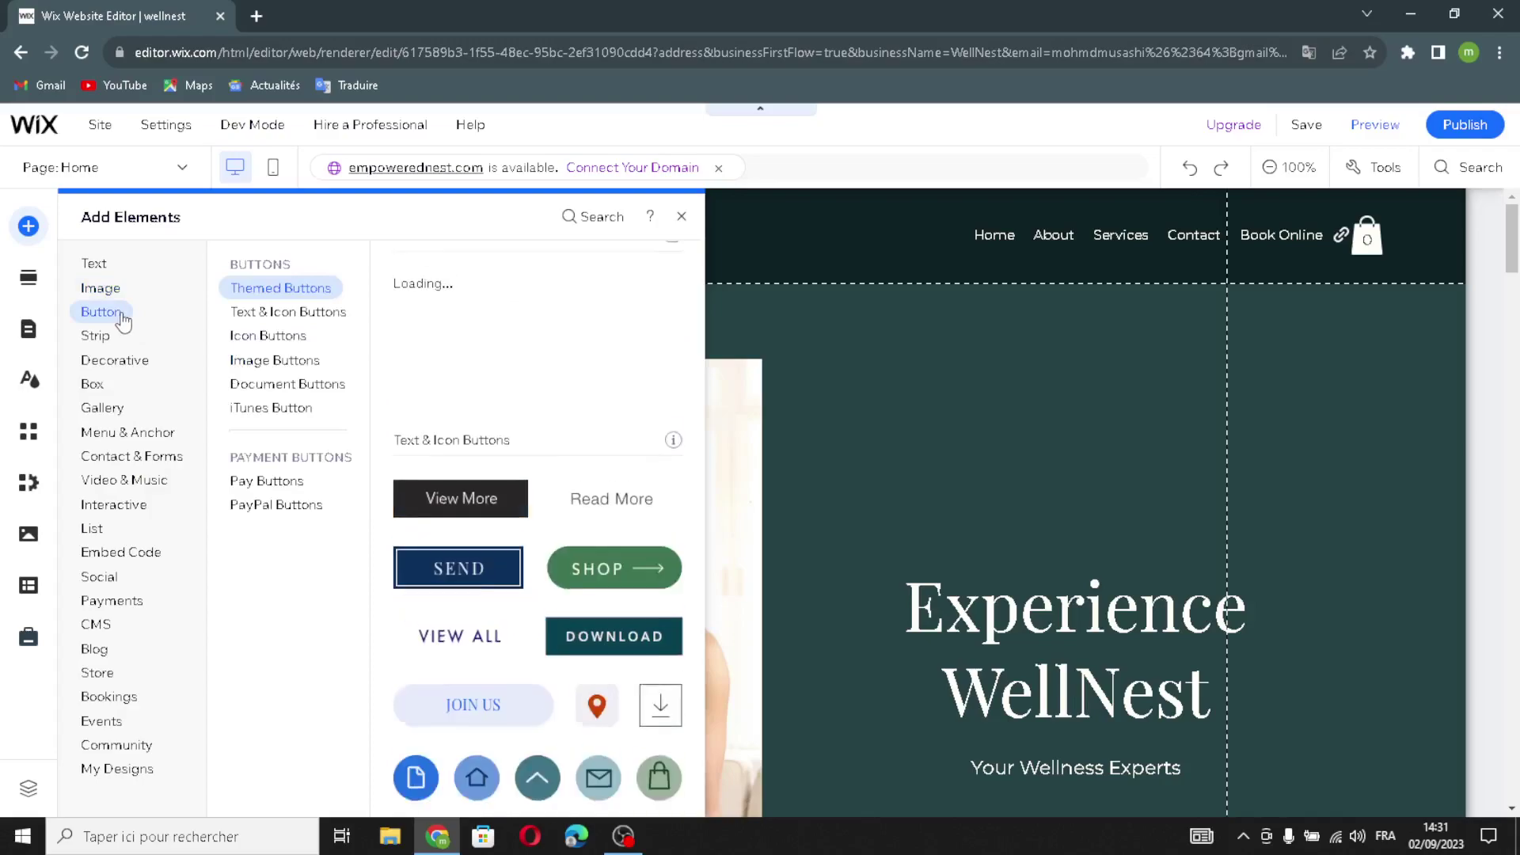
pyautogui.click(272, 312)
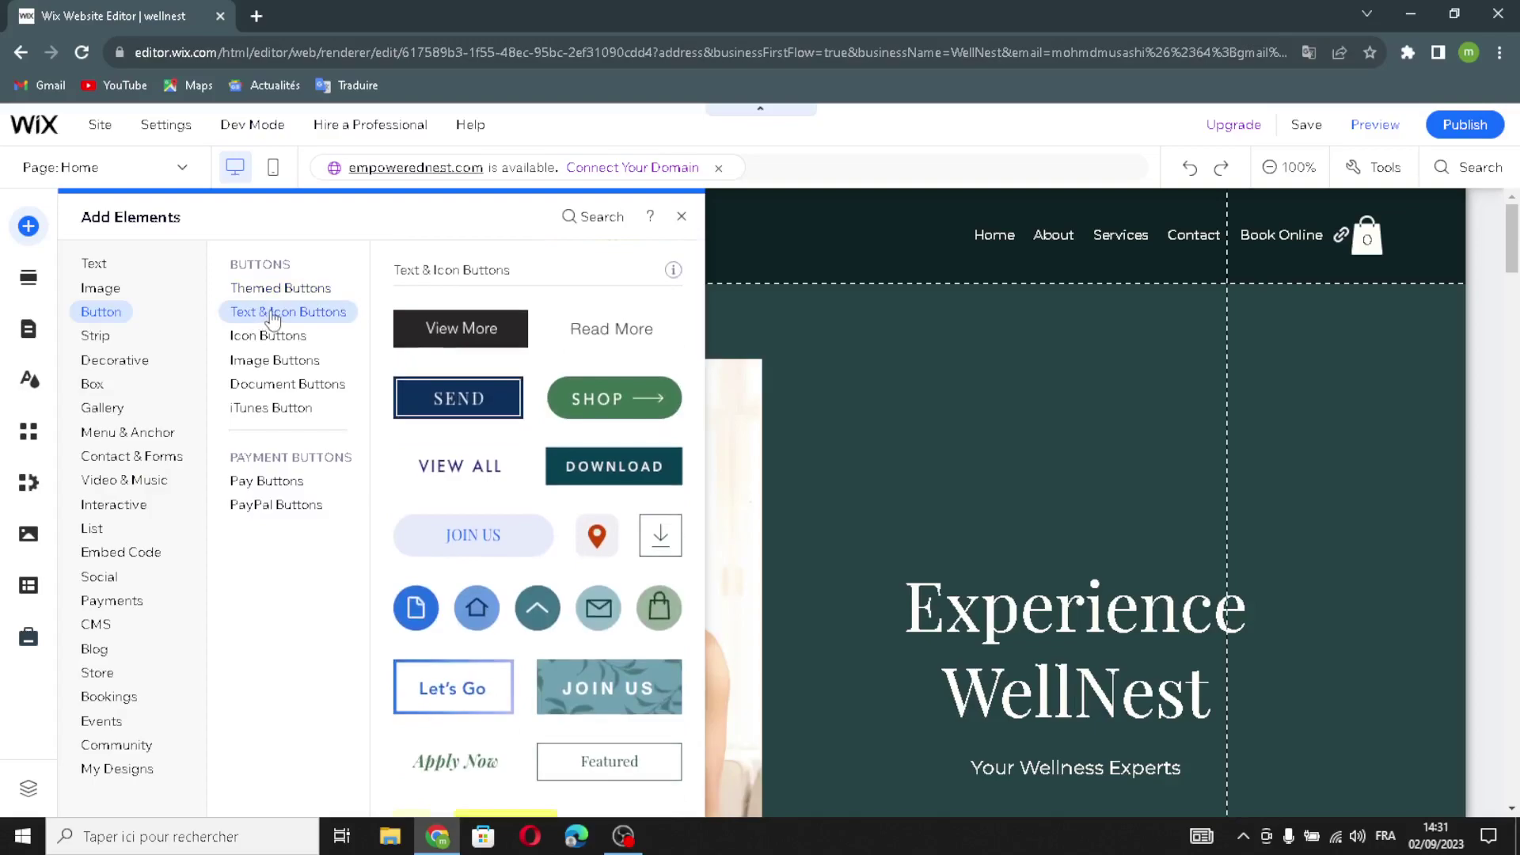
pyautogui.click(266, 336)
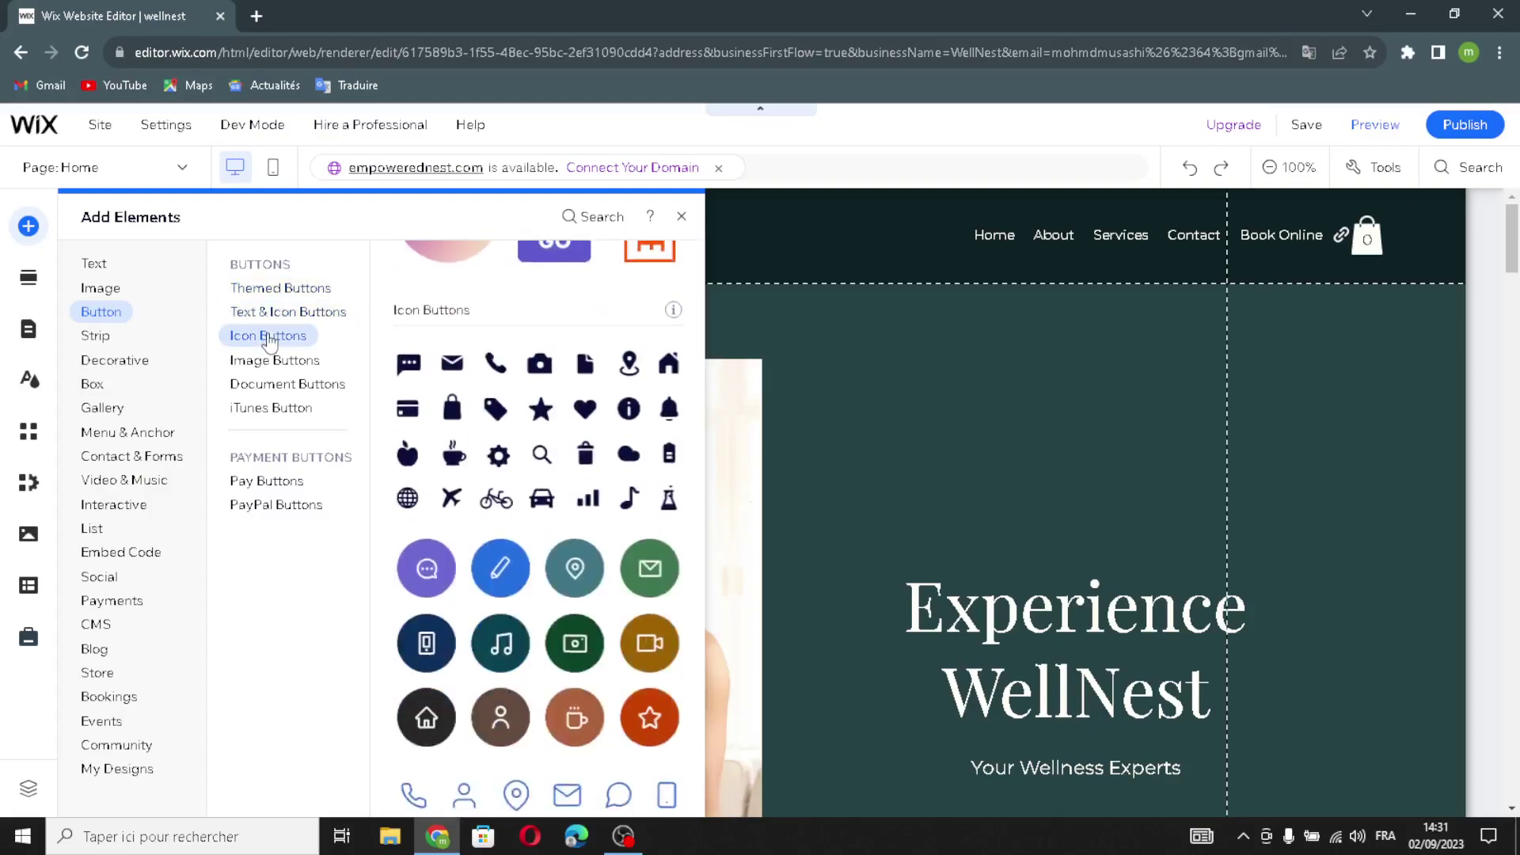
pyautogui.click(286, 362)
pyautogui.click(289, 385)
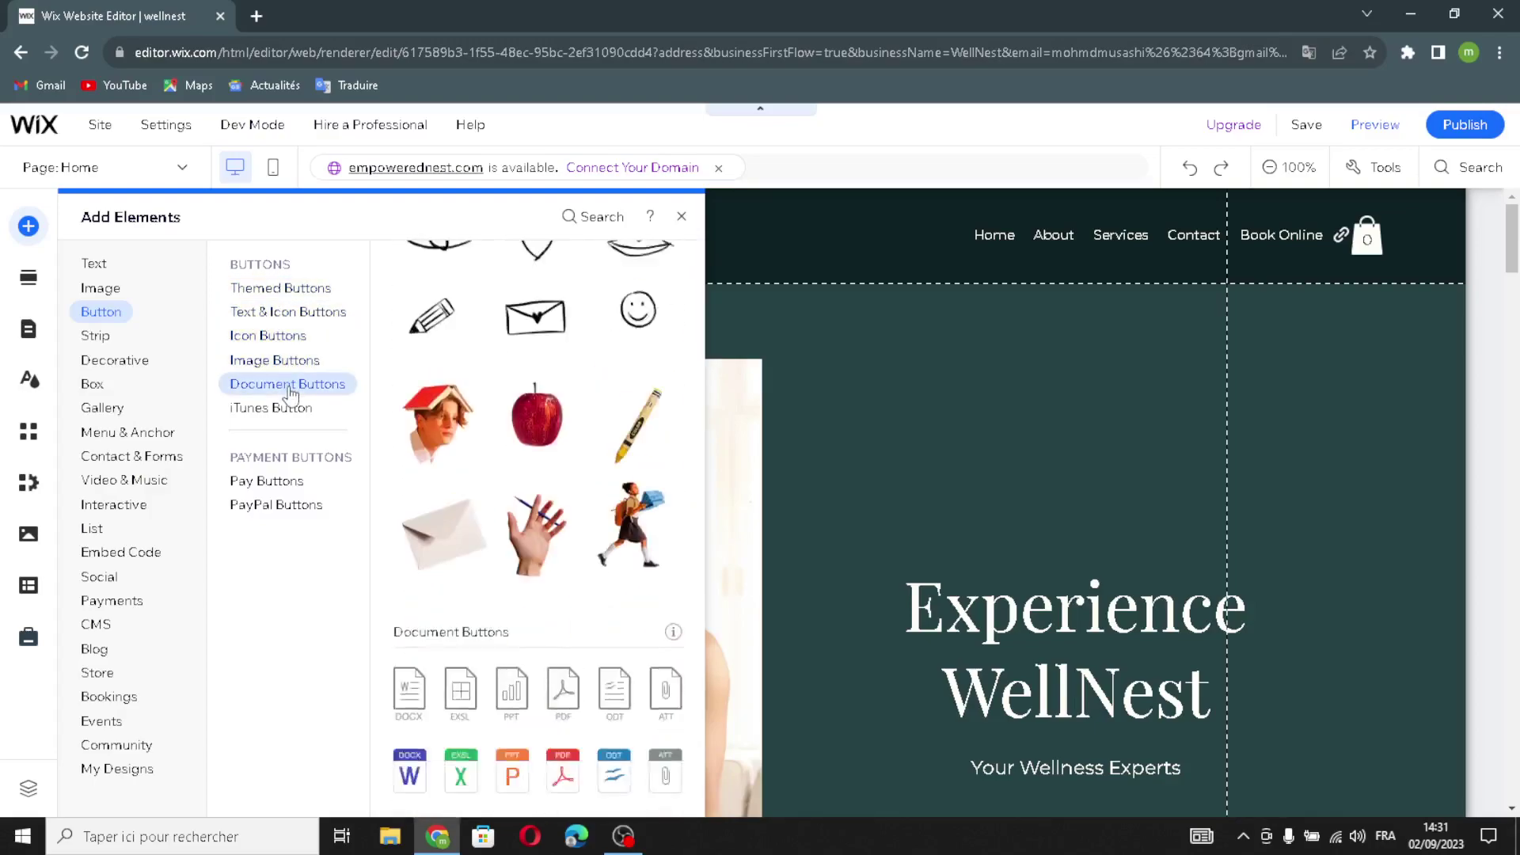
pyautogui.click(303, 410)
pyautogui.scroll(5, 488, 383)
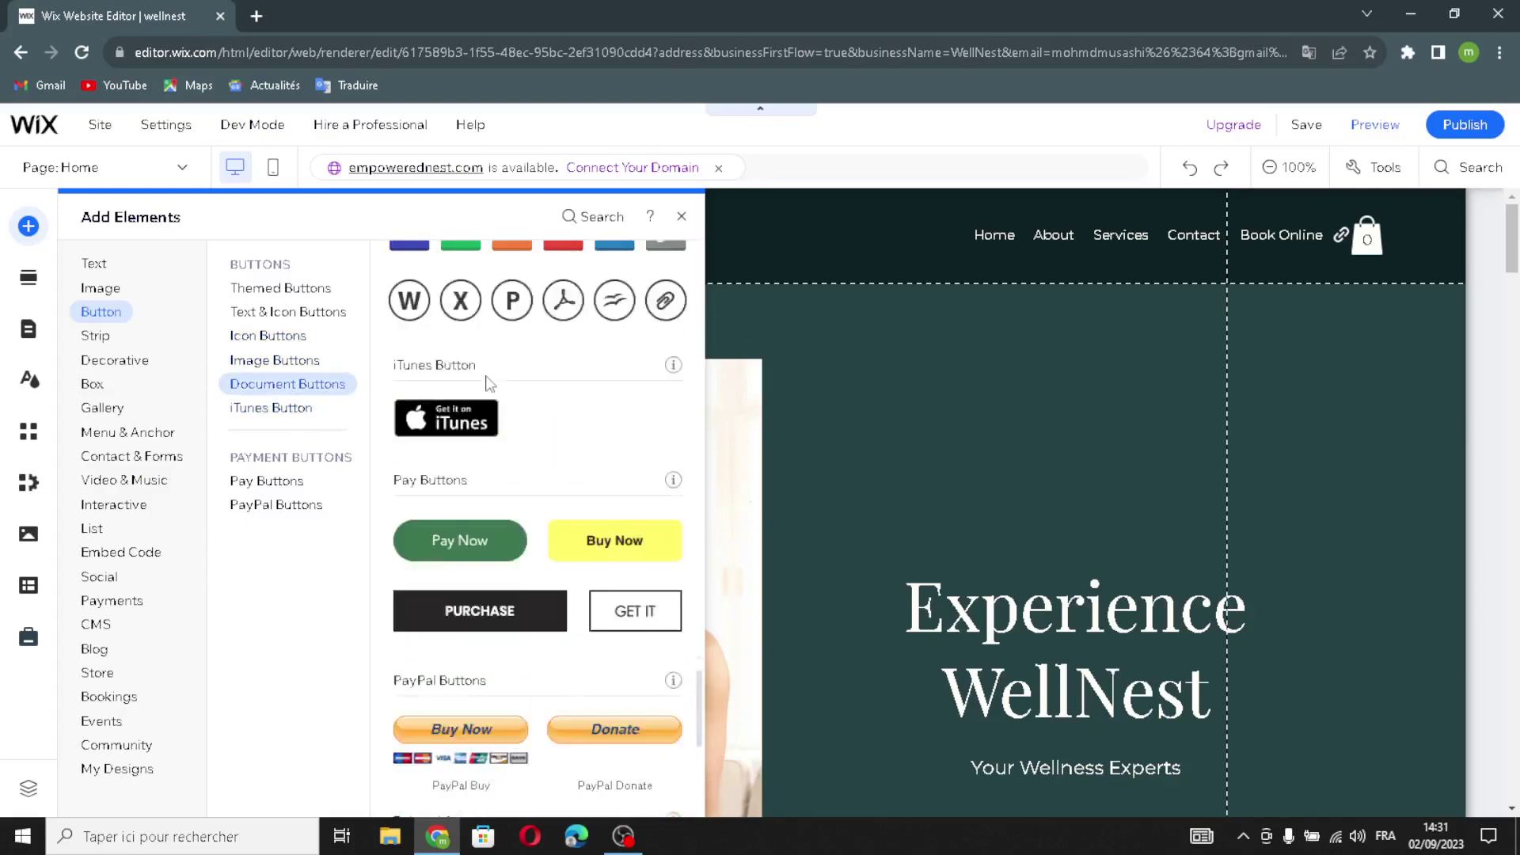
pyautogui.scroll(5, 489, 384)
pyautogui.scroll(-15, 502, 399)
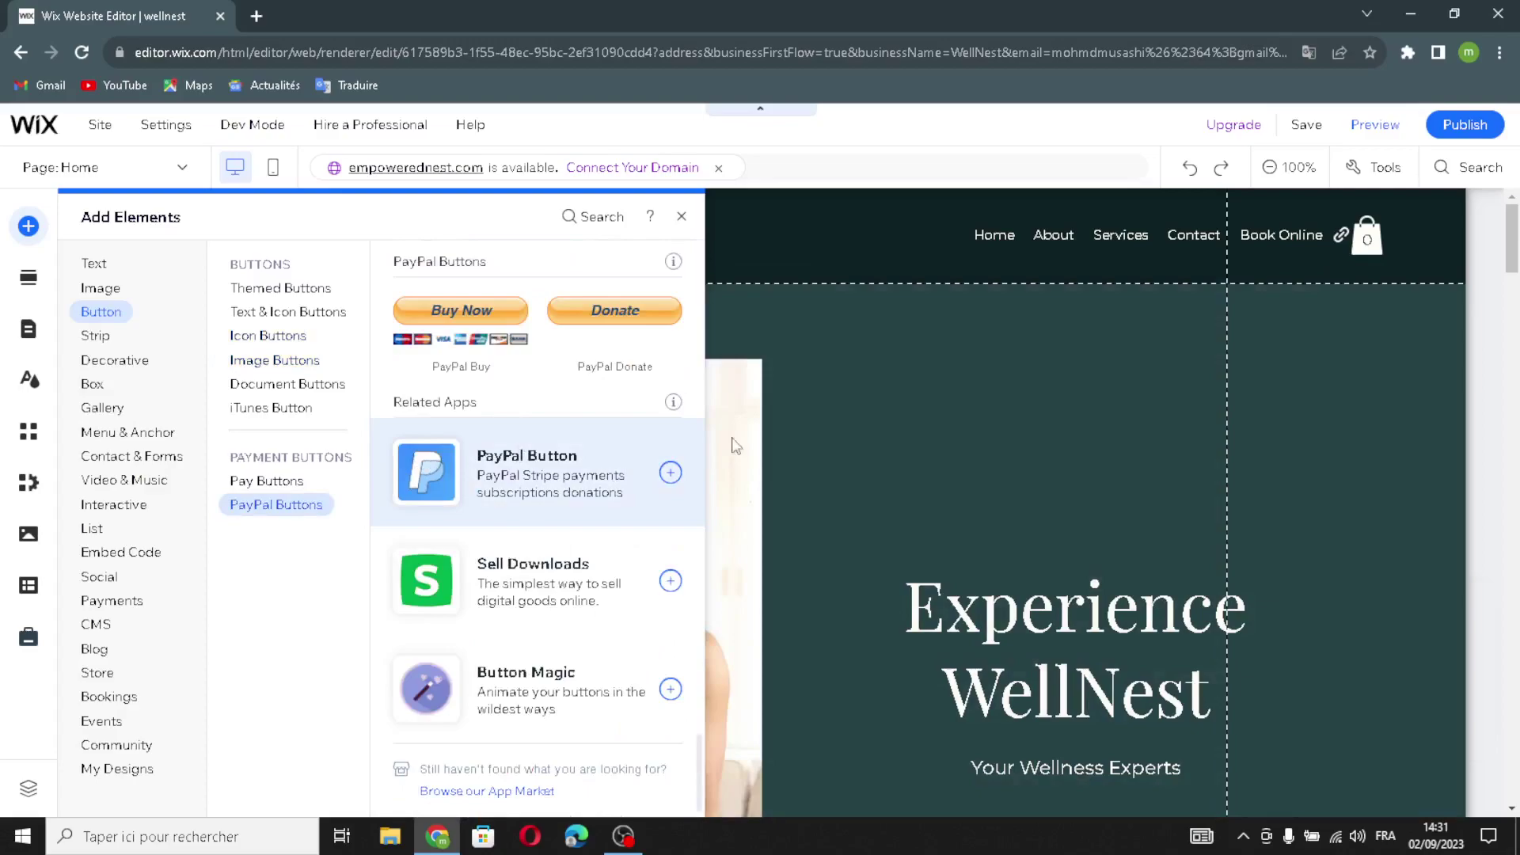
pyautogui.click(281, 481)
pyautogui.click(273, 505)
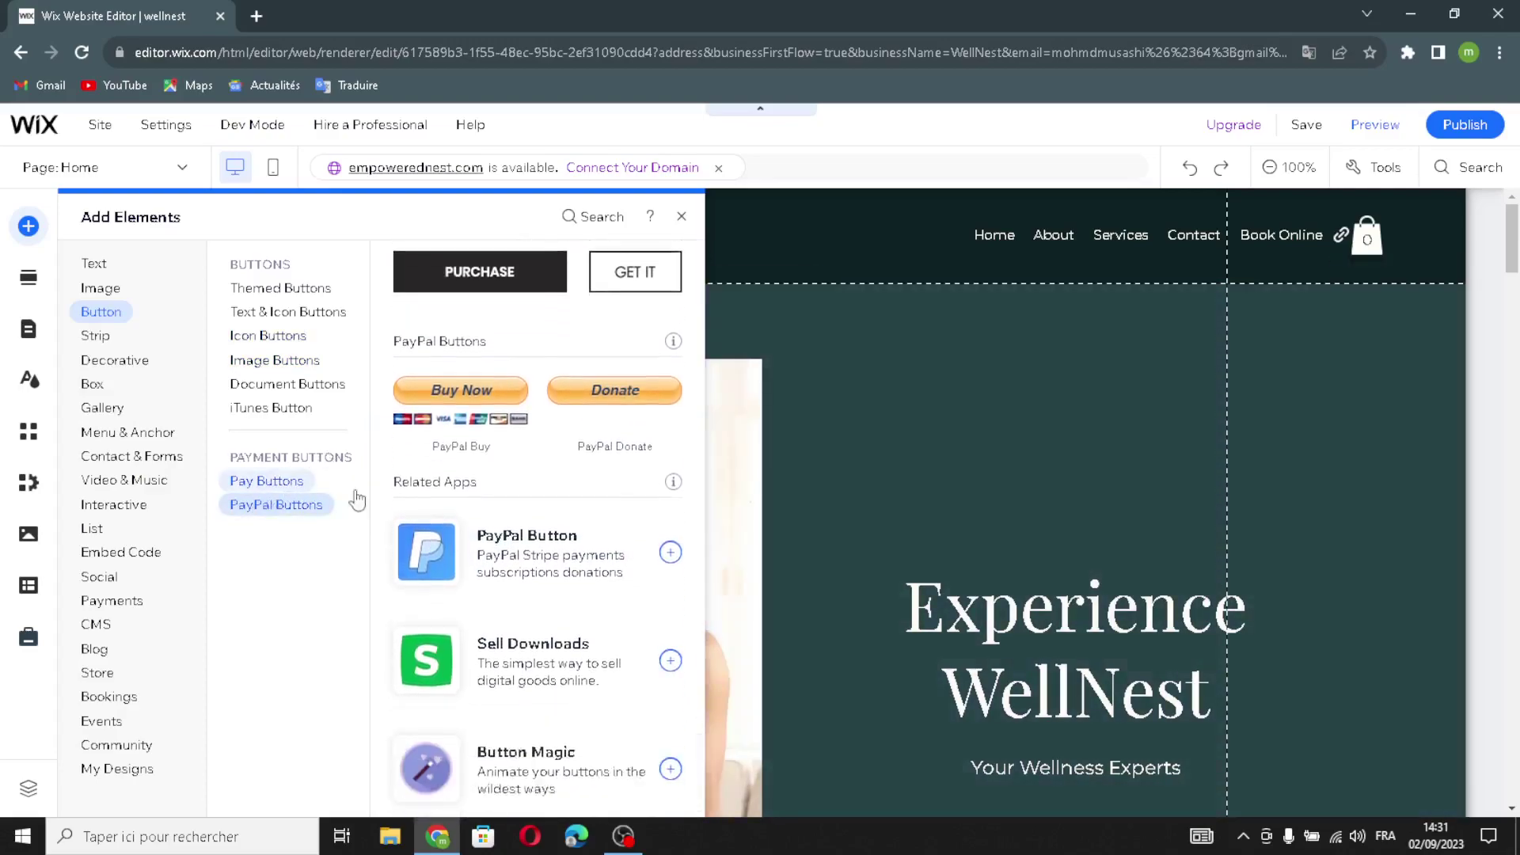
pyautogui.scroll(3, 515, 486)
pyautogui.scroll(-3, 507, 486)
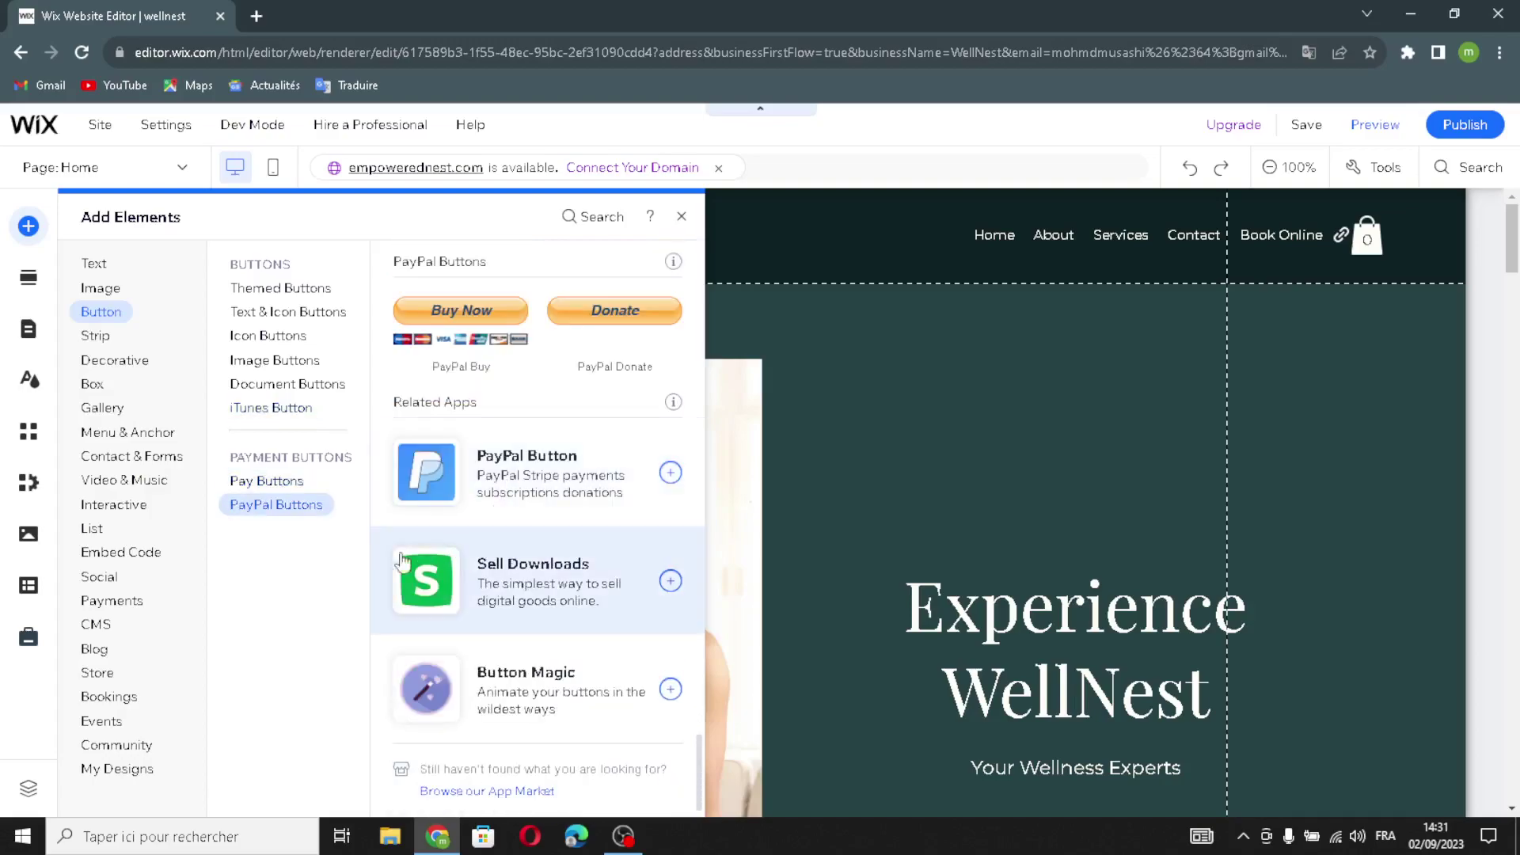
# Browse the Strip designs for Services, Contact, Welcome, Testimonials and Team, then Decorative
pyautogui.click(90, 340)
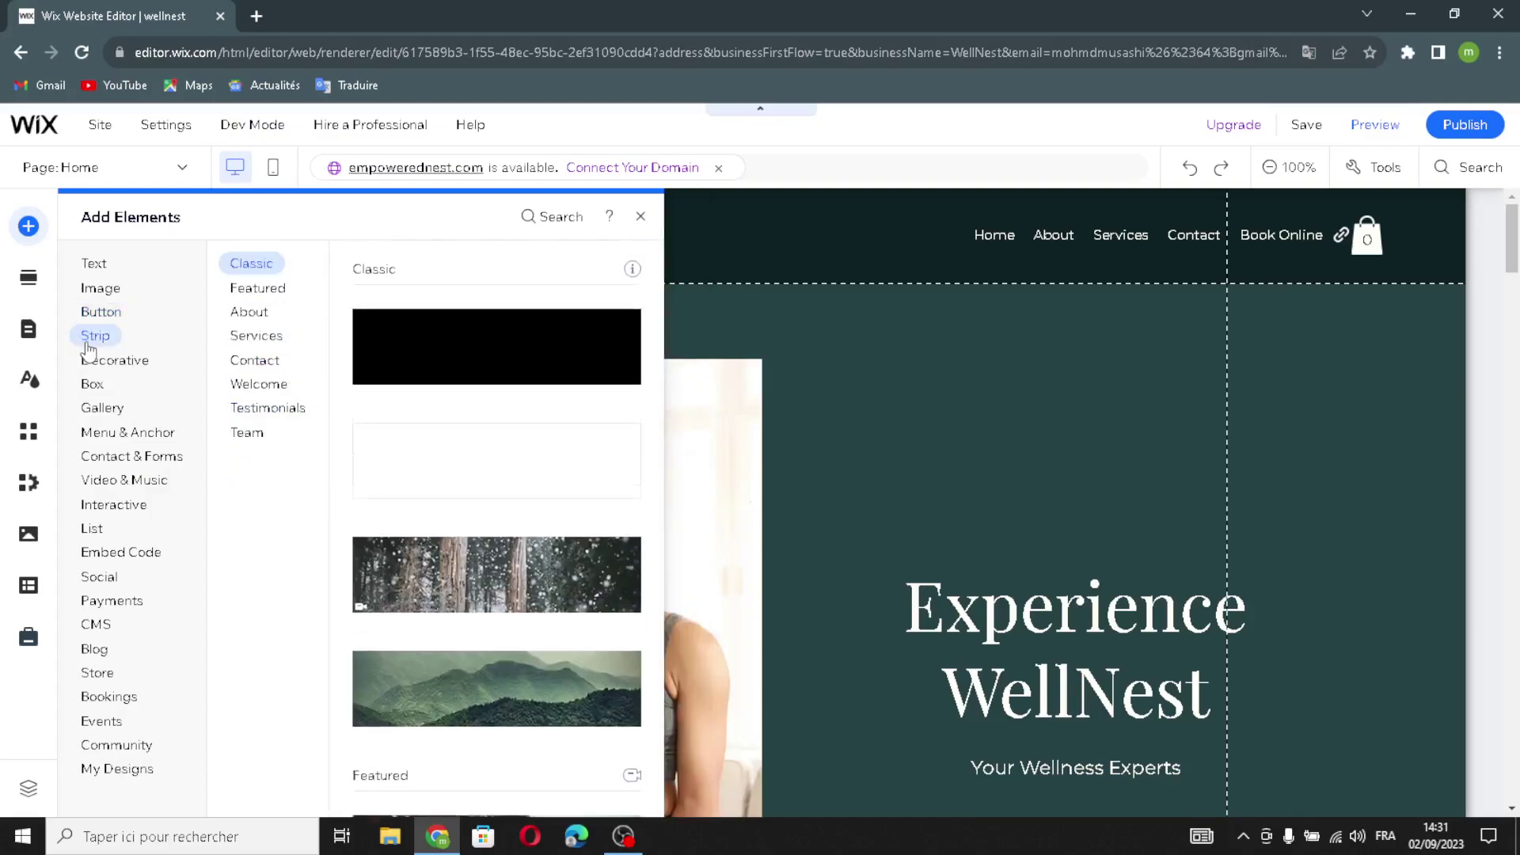
pyautogui.click(263, 334)
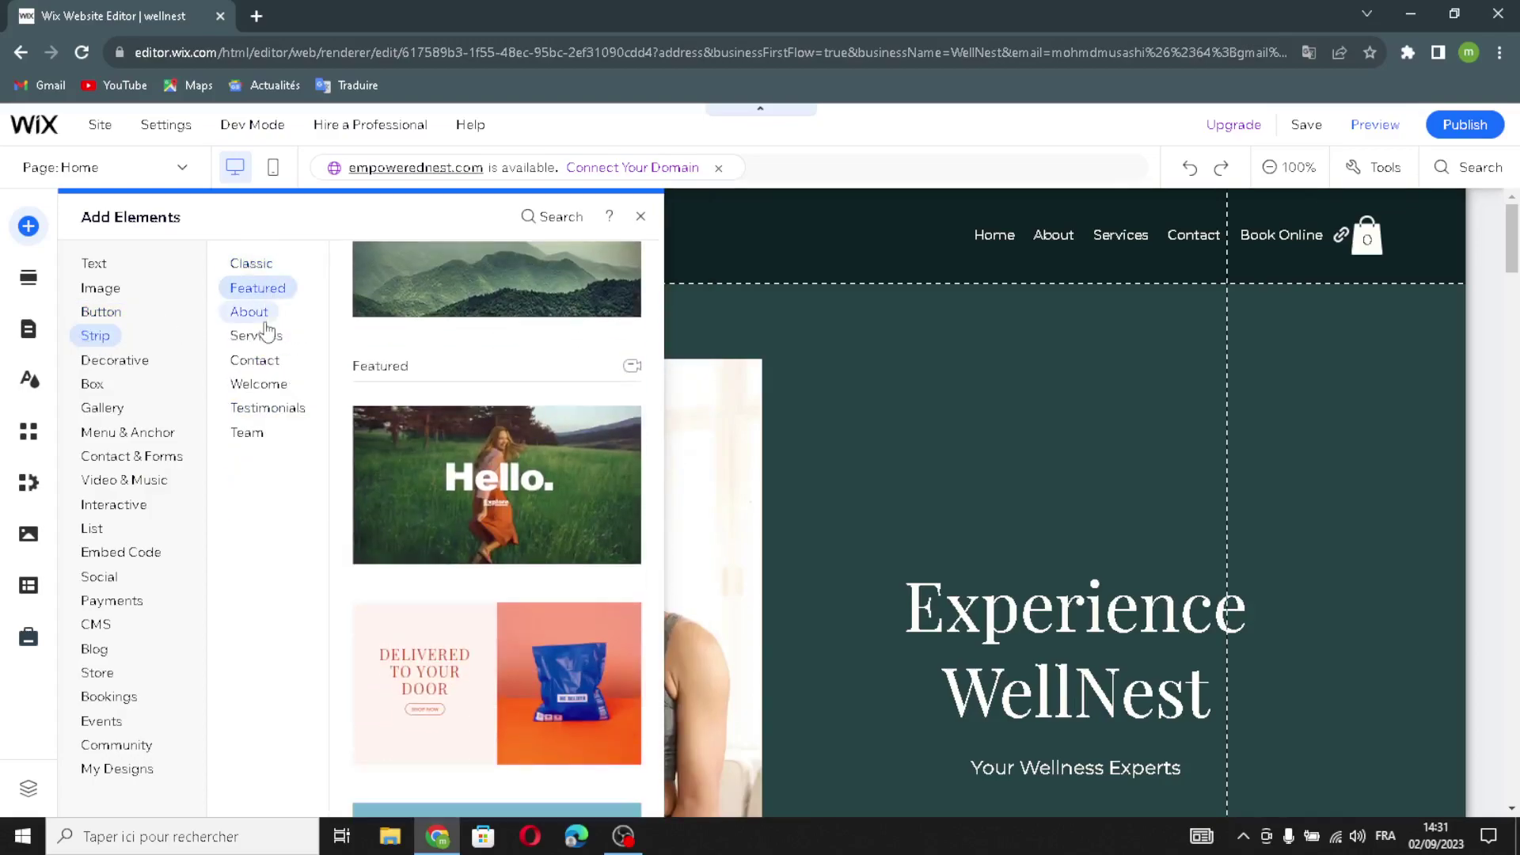
pyautogui.click(270, 361)
pyautogui.click(269, 384)
pyautogui.click(273, 413)
pyautogui.click(247, 431)
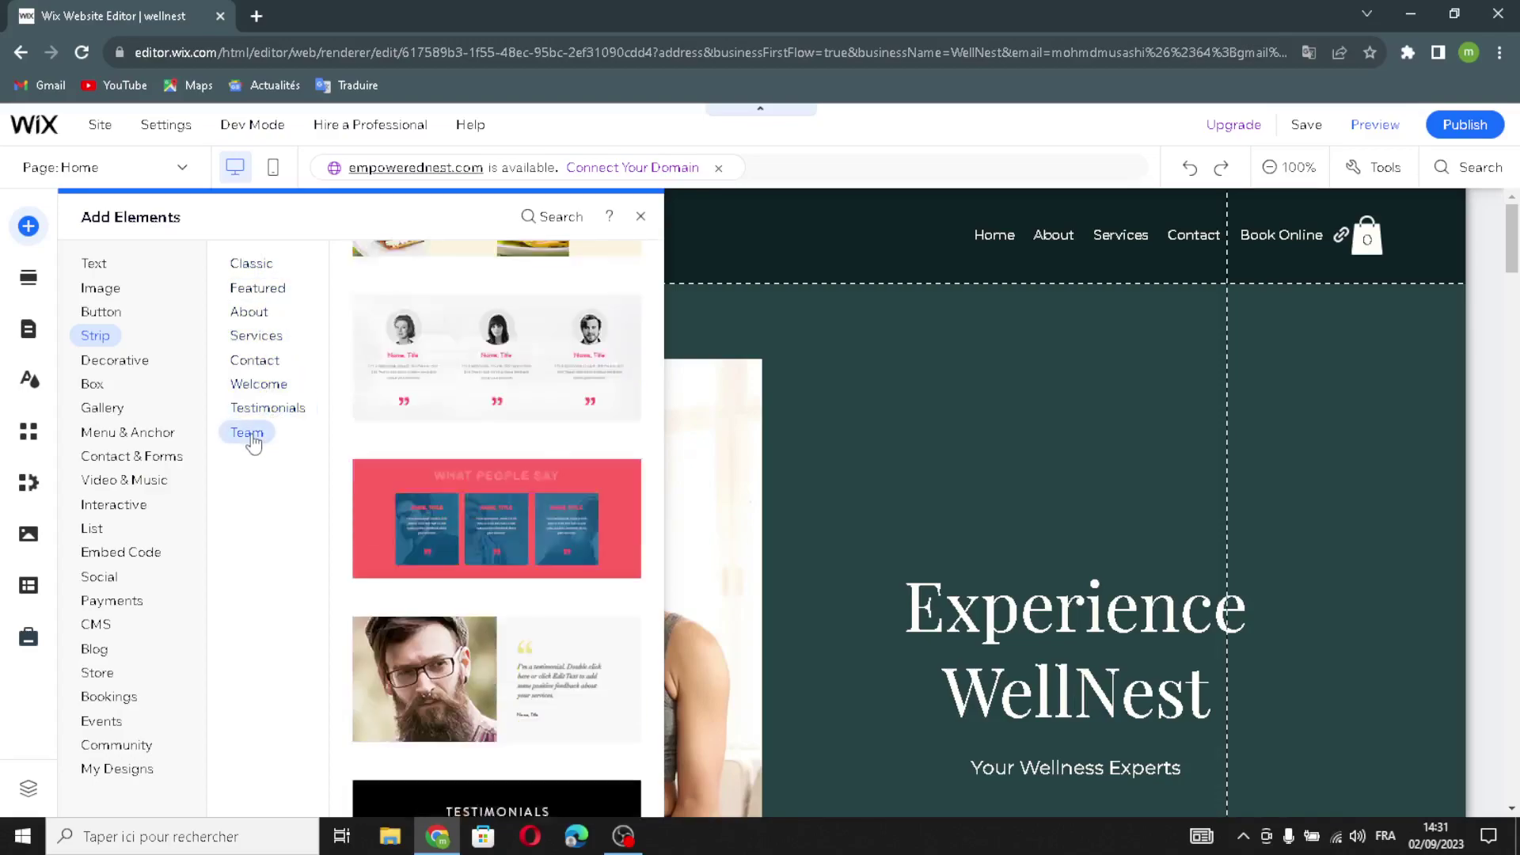
pyautogui.scroll(2, 436, 438)
pyautogui.scroll(5, 437, 438)
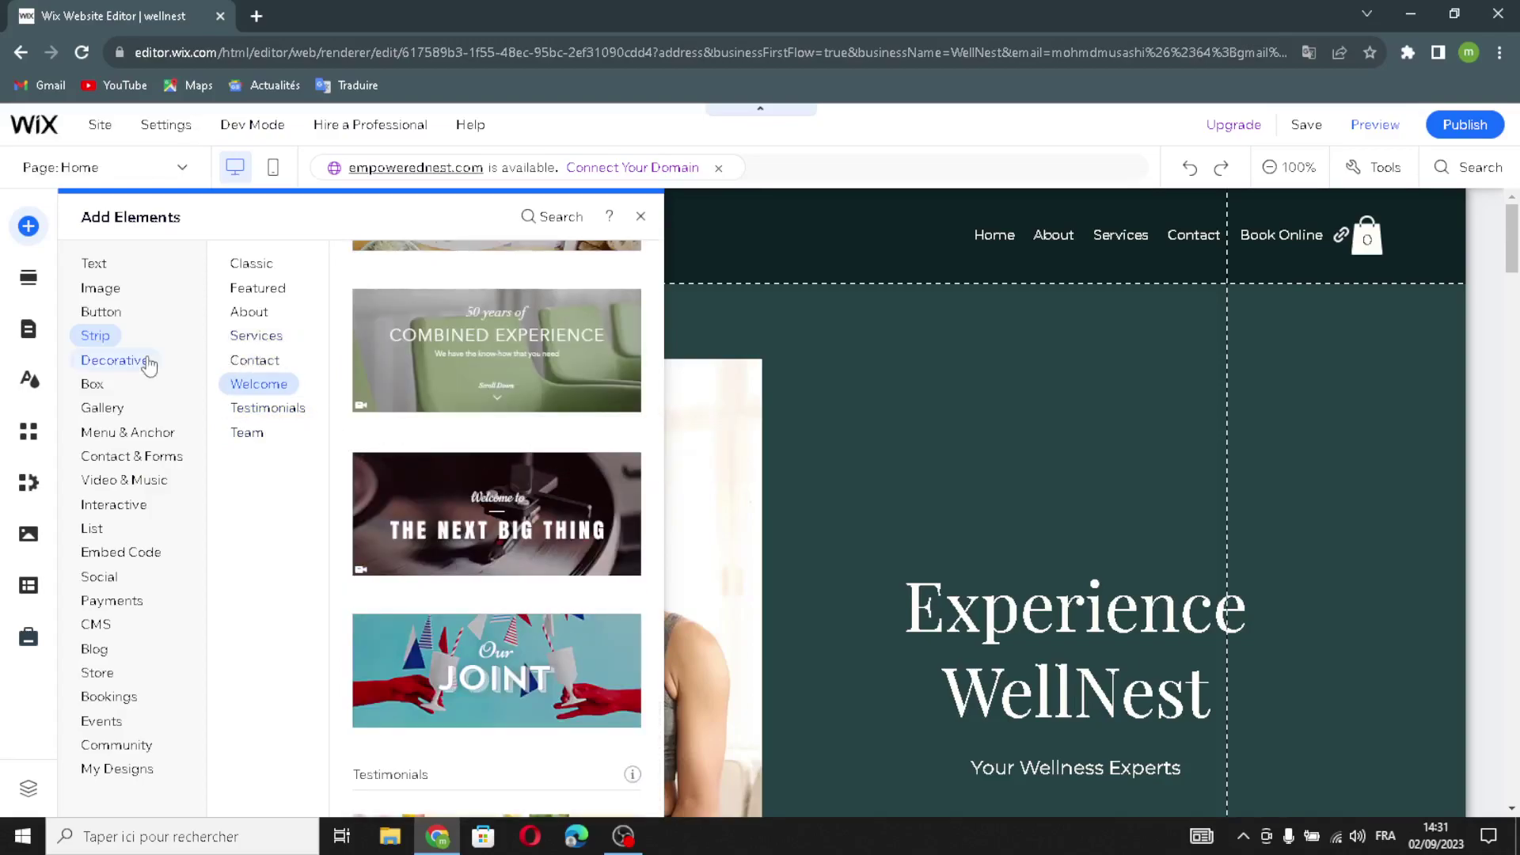
pyautogui.click(149, 363)
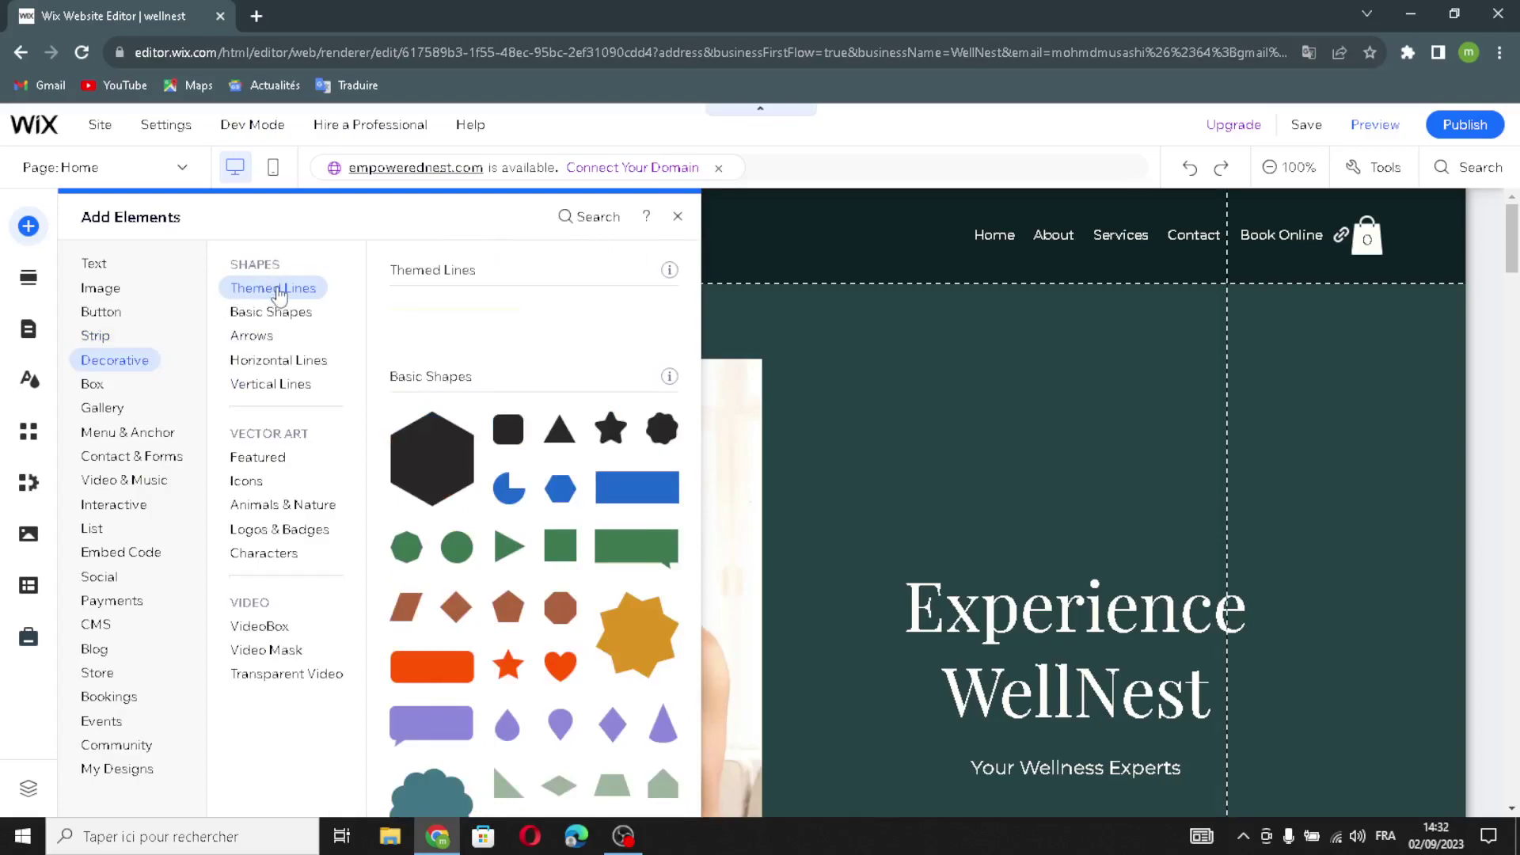
# View basic shapes, arrows, lines and Vector Art groups: featured, icons, Animals & Nature, Logos, Characters
pyautogui.click(265, 311)
pyautogui.click(258, 337)
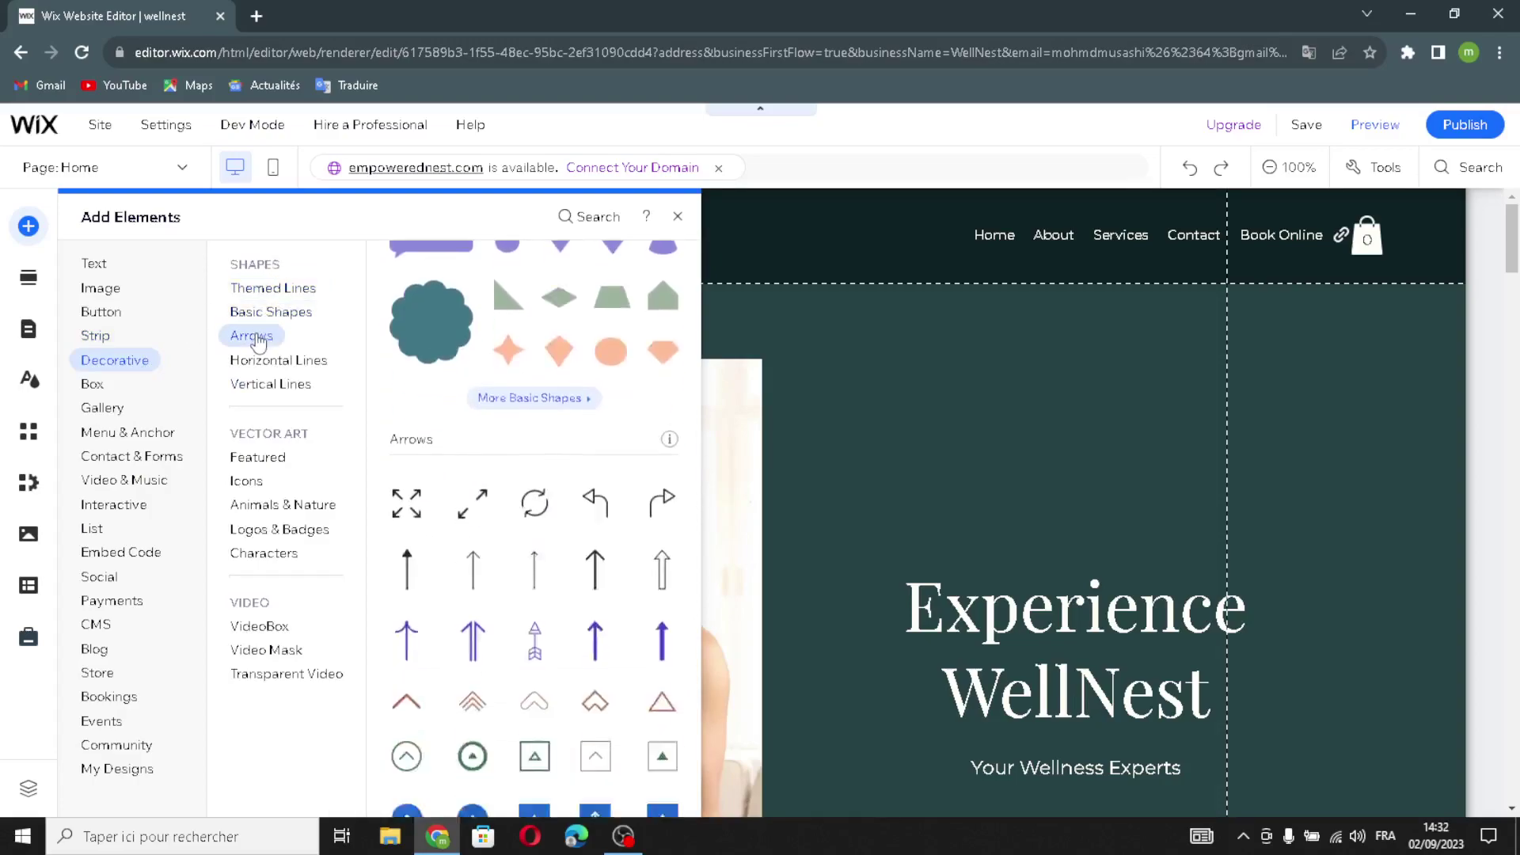
pyautogui.click(264, 359)
pyautogui.click(266, 385)
pyautogui.click(252, 456)
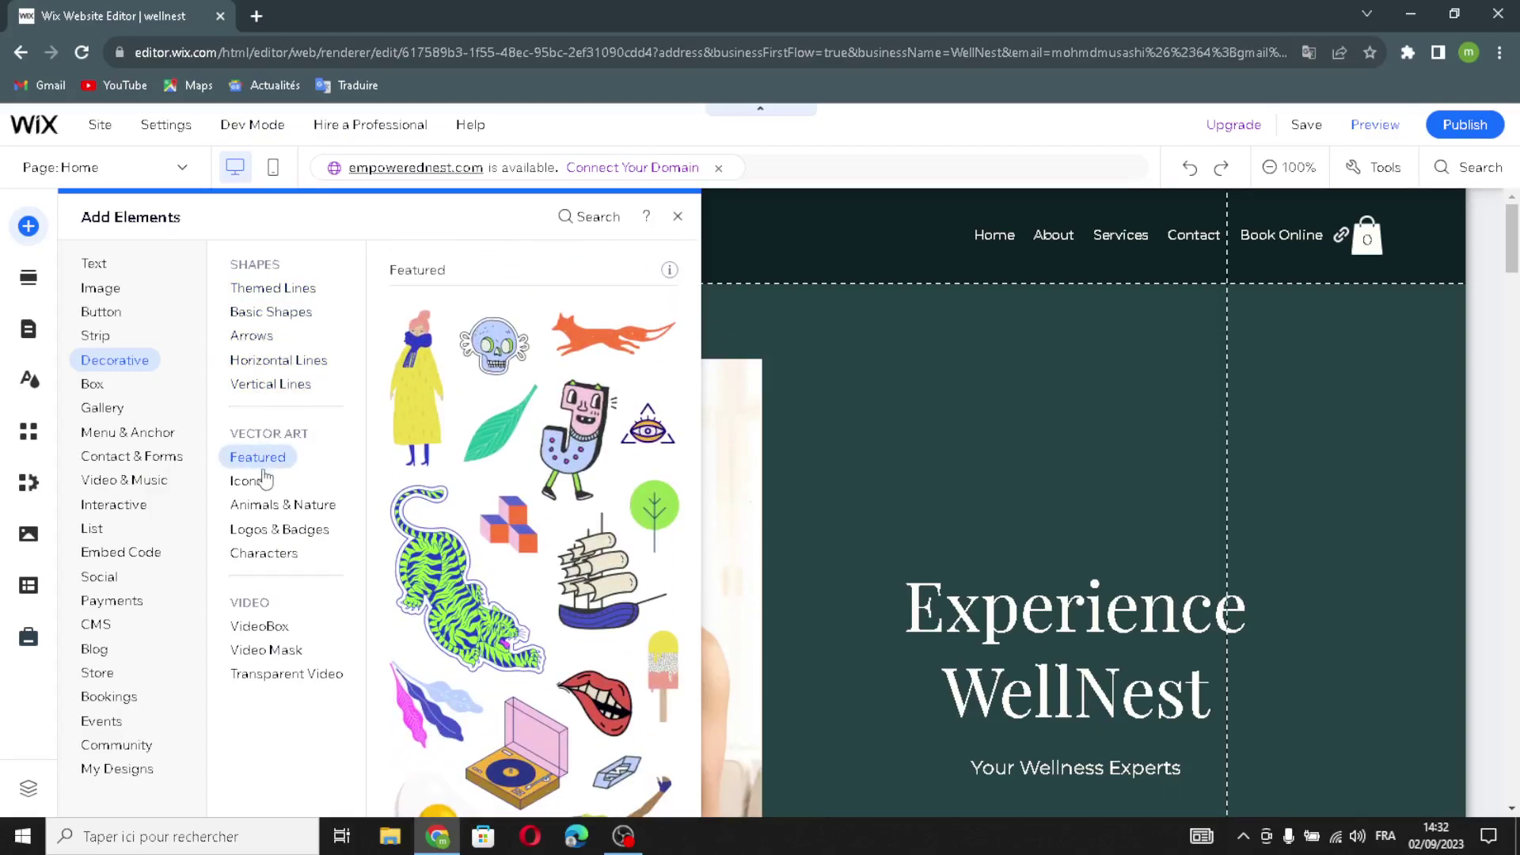
pyautogui.click(265, 478)
pyautogui.click(263, 507)
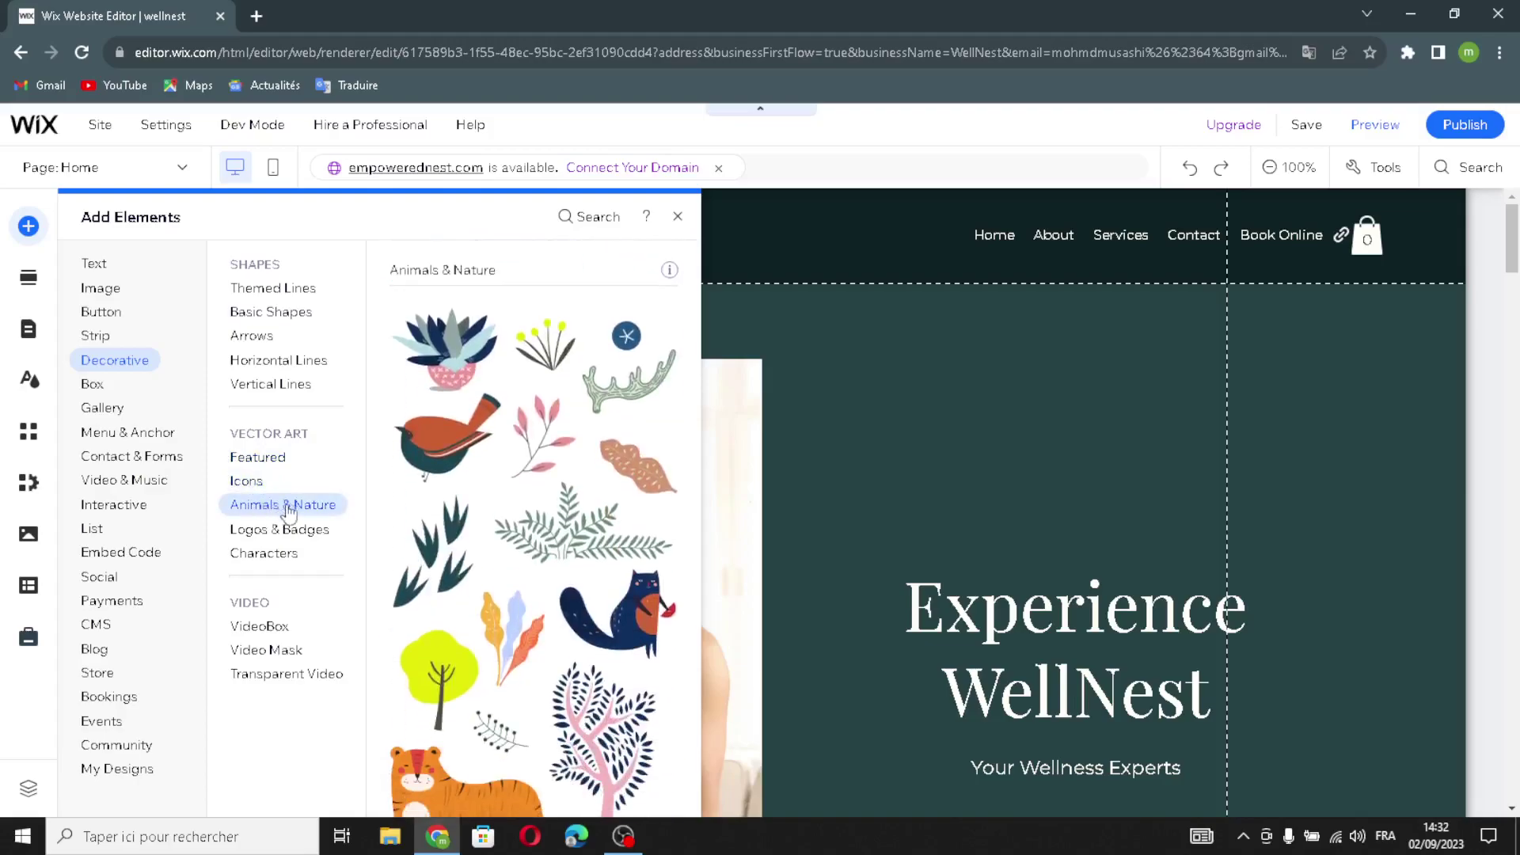
pyautogui.click(281, 529)
pyautogui.click(268, 556)
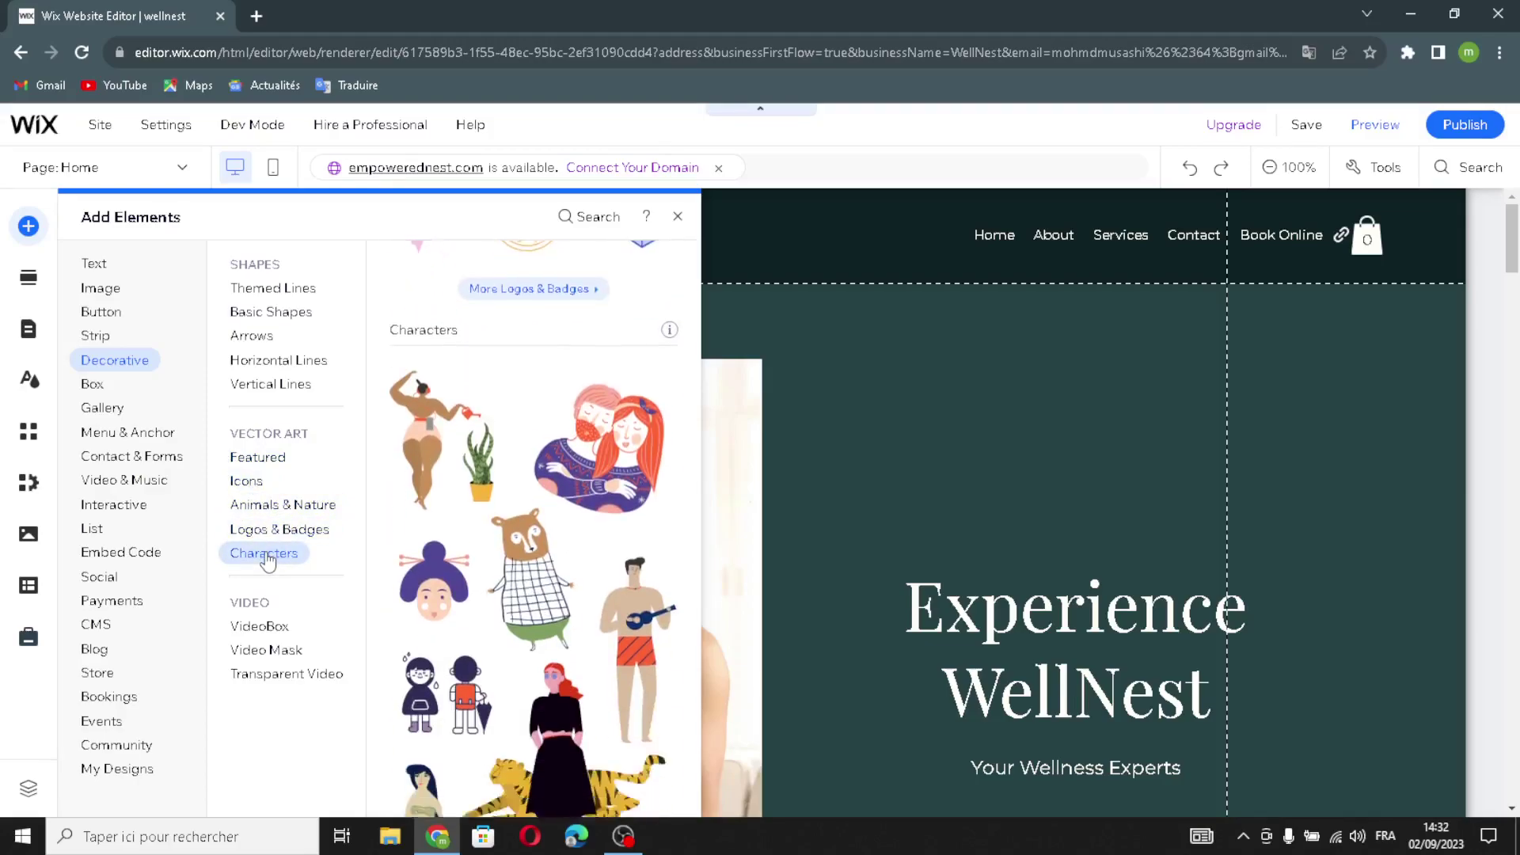
# Check VideoBox, Video Mask and Transparent Video options, then the Box category
pyautogui.click(255, 623)
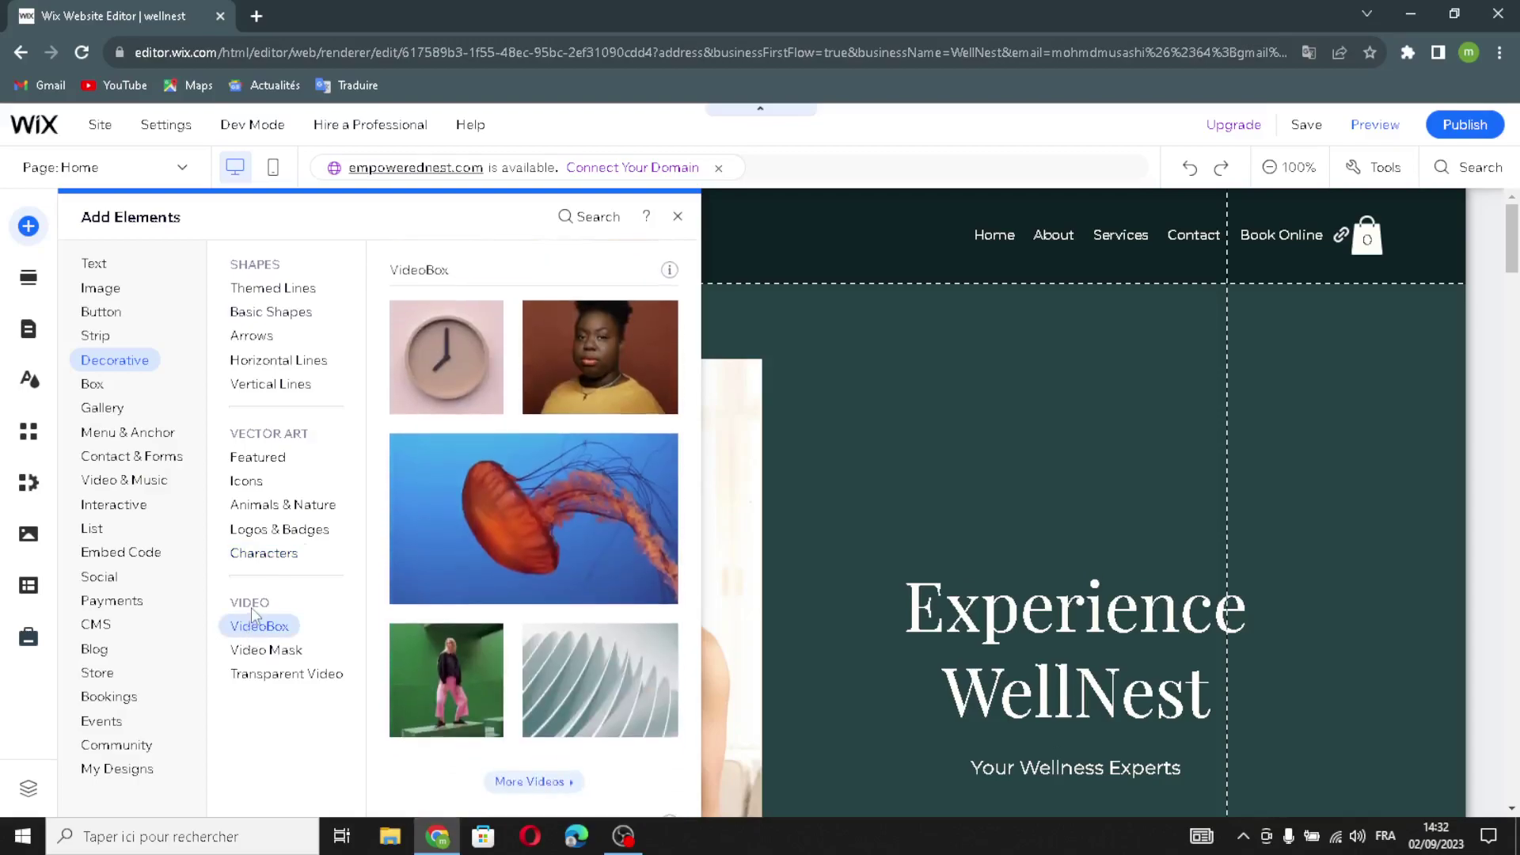
pyautogui.click(270, 651)
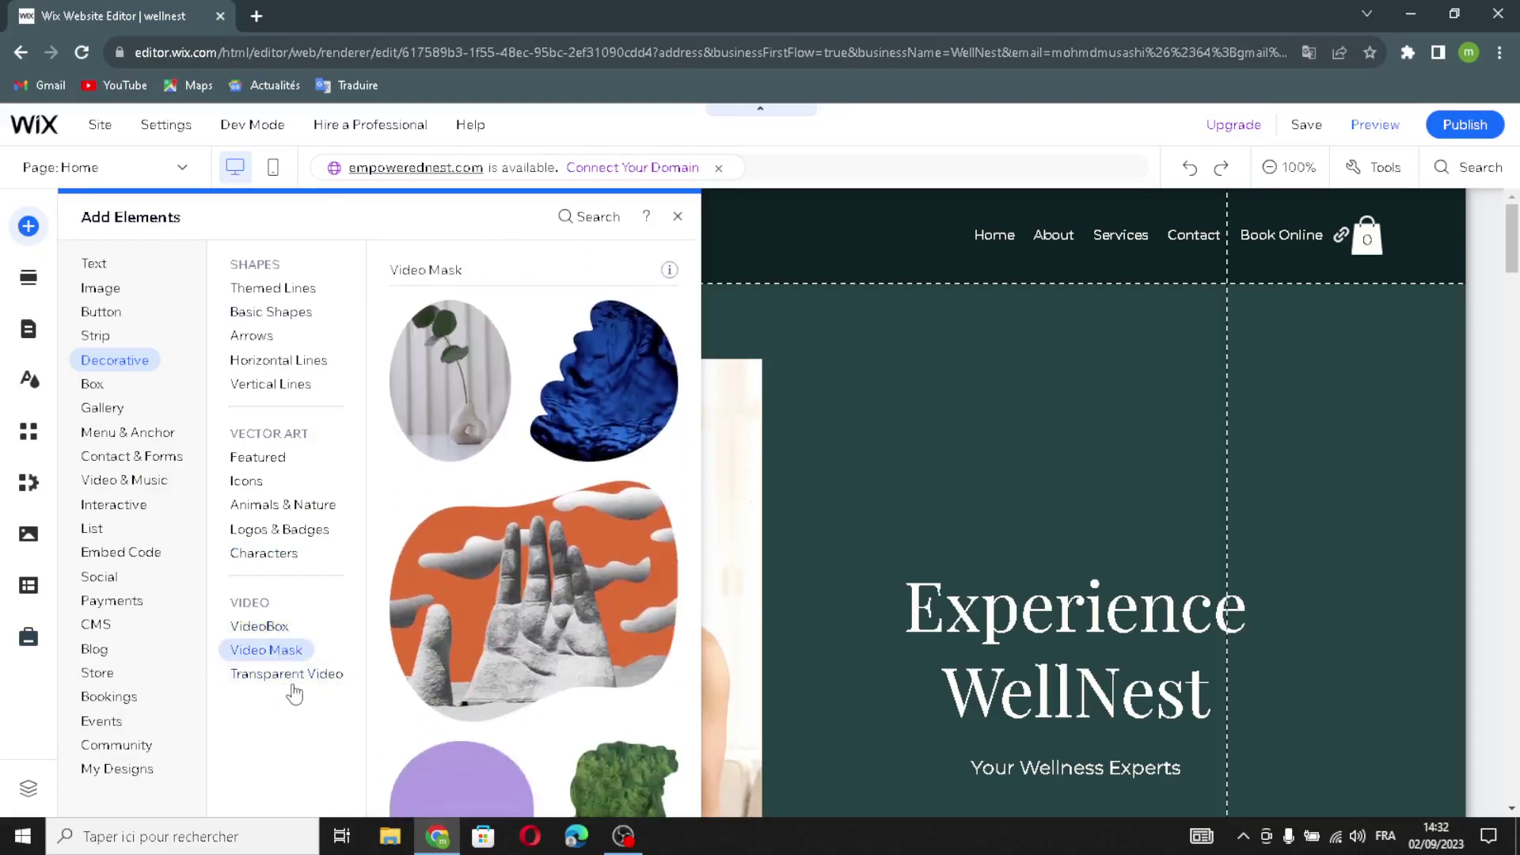
pyautogui.click(307, 682)
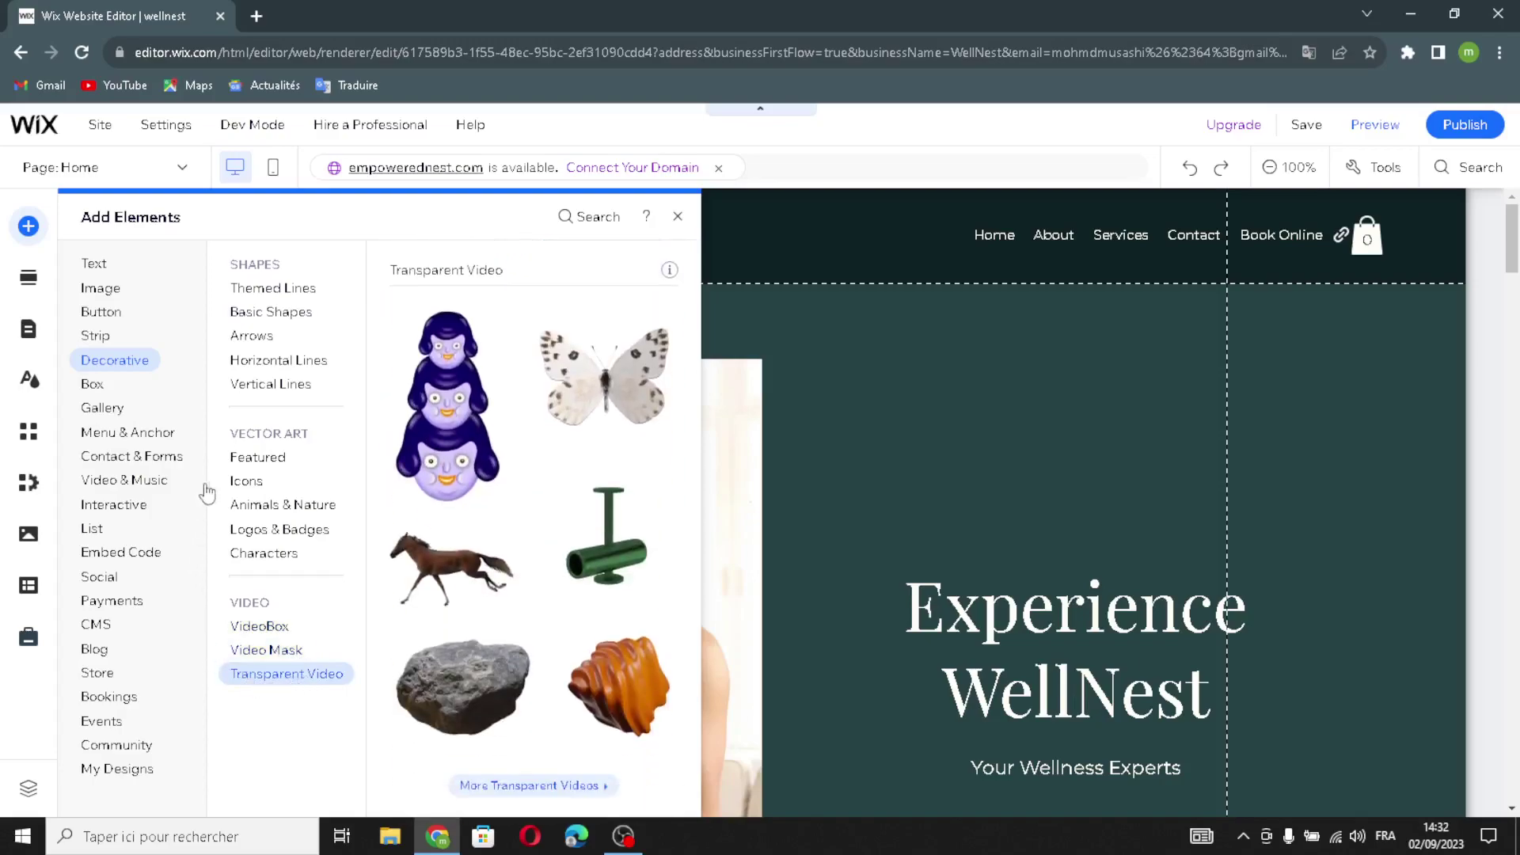
pyautogui.click(100, 388)
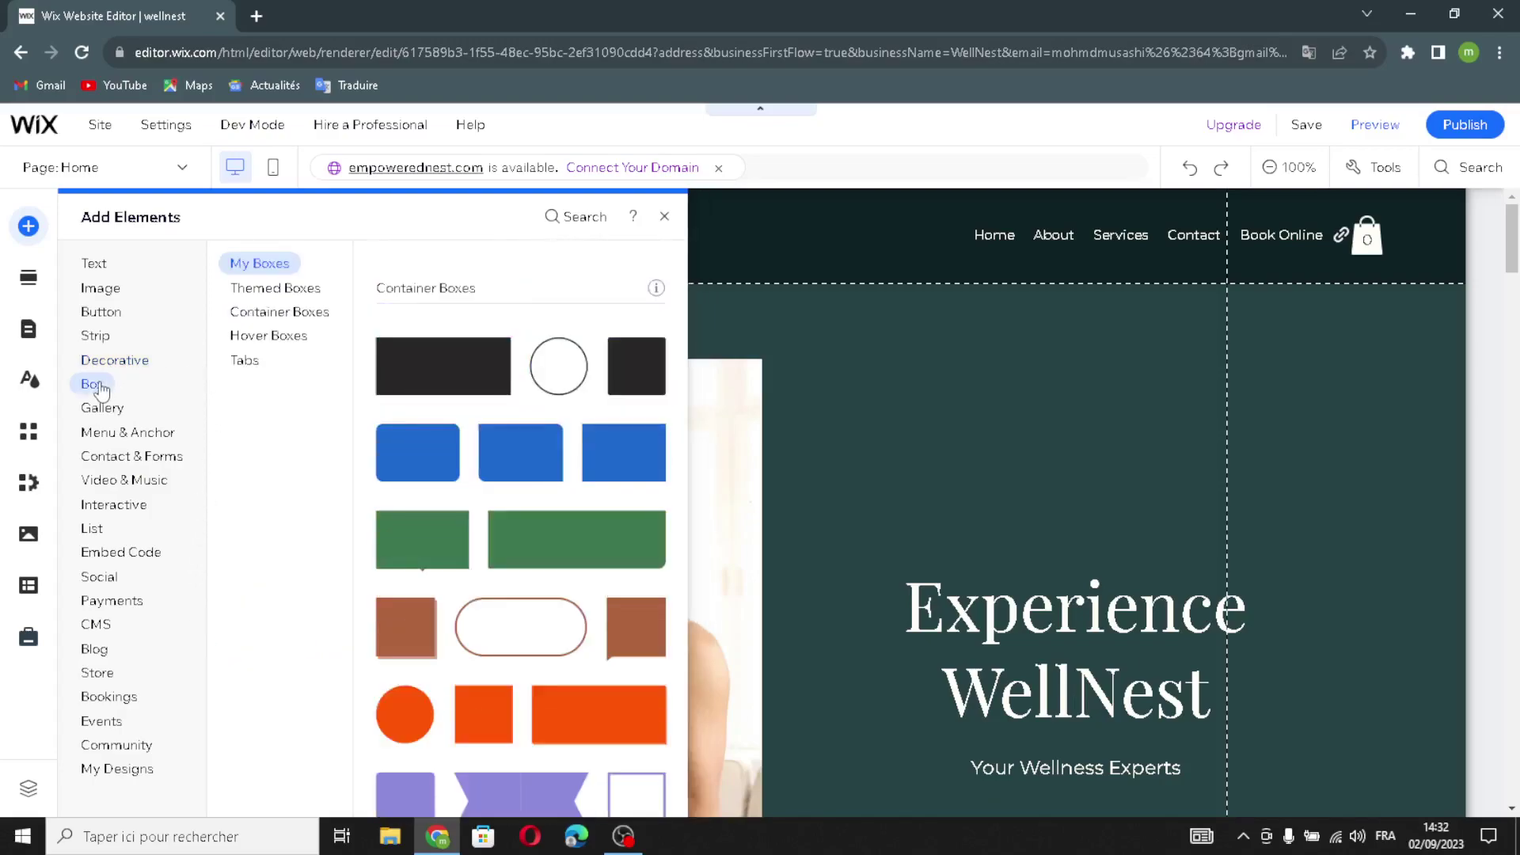
# Look at Themed, Container and Hover Boxes and Tabs, then the Gallery category
pyautogui.click(284, 290)
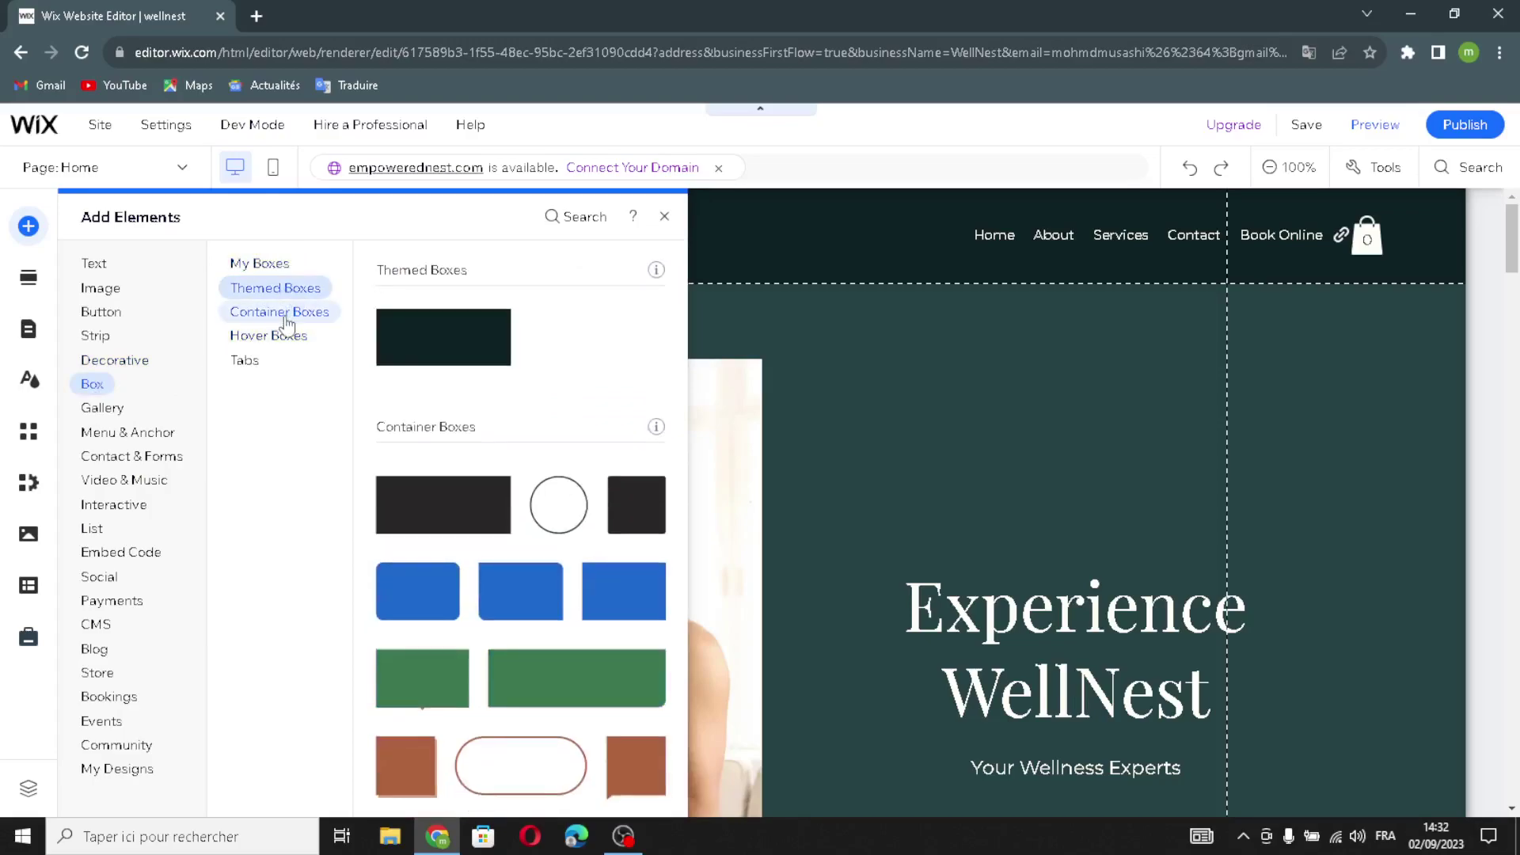
pyautogui.click(294, 314)
pyautogui.click(269, 336)
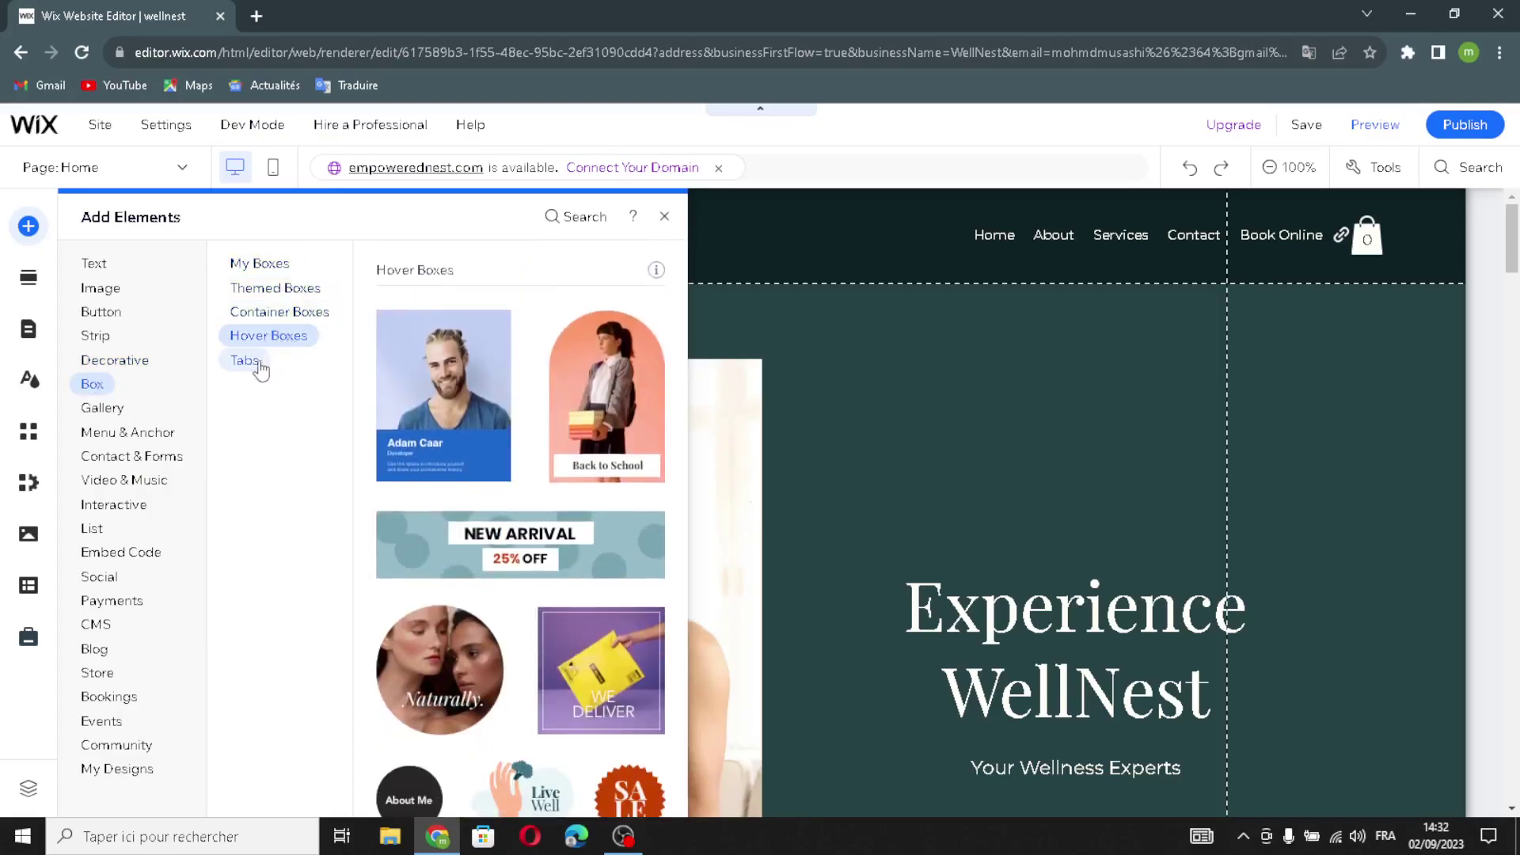
pyautogui.click(247, 361)
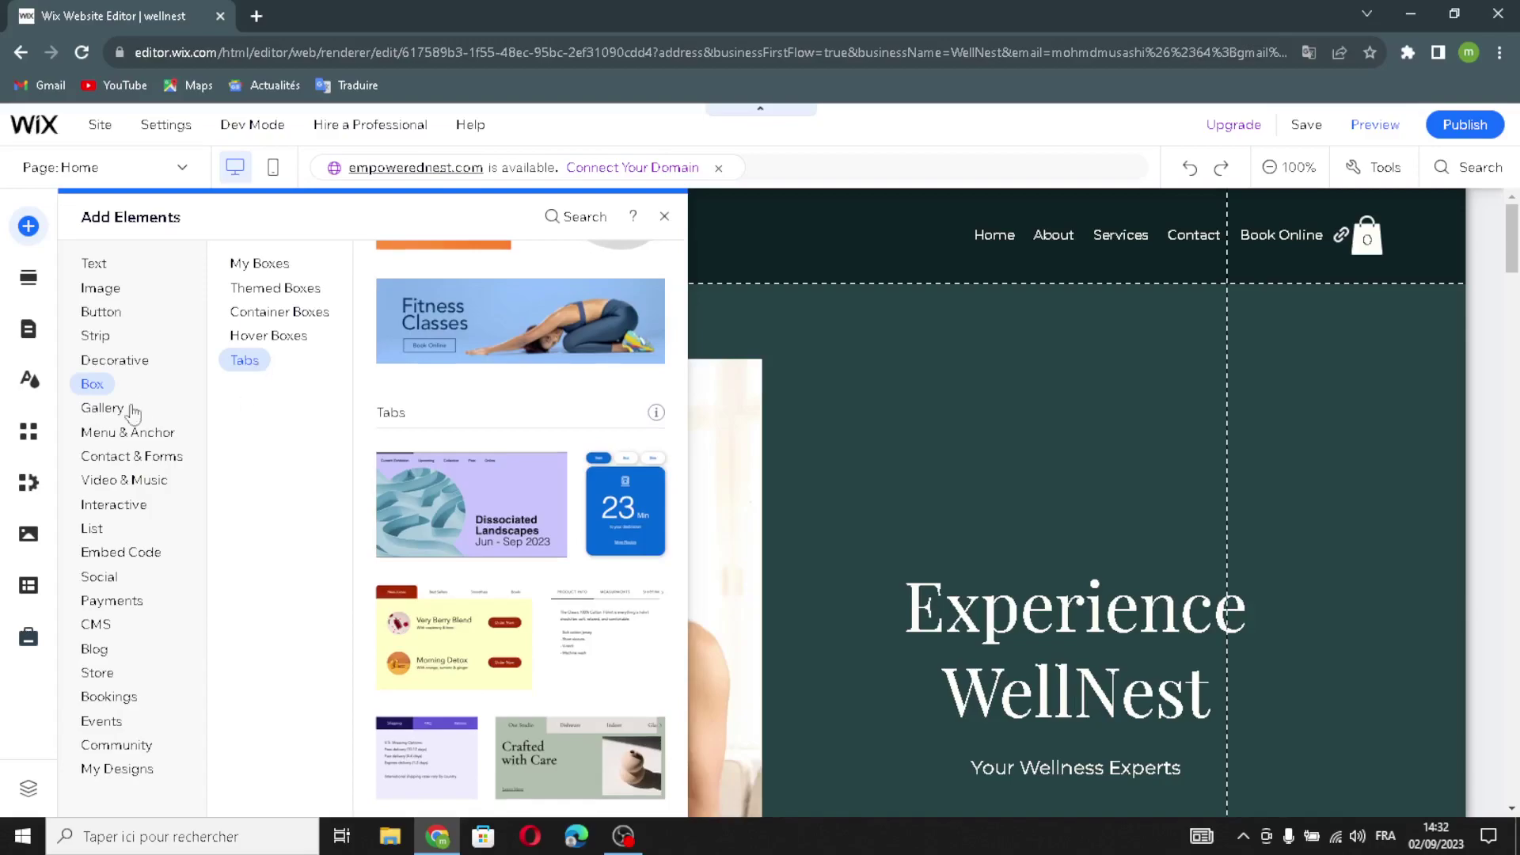
pyautogui.click(115, 416)
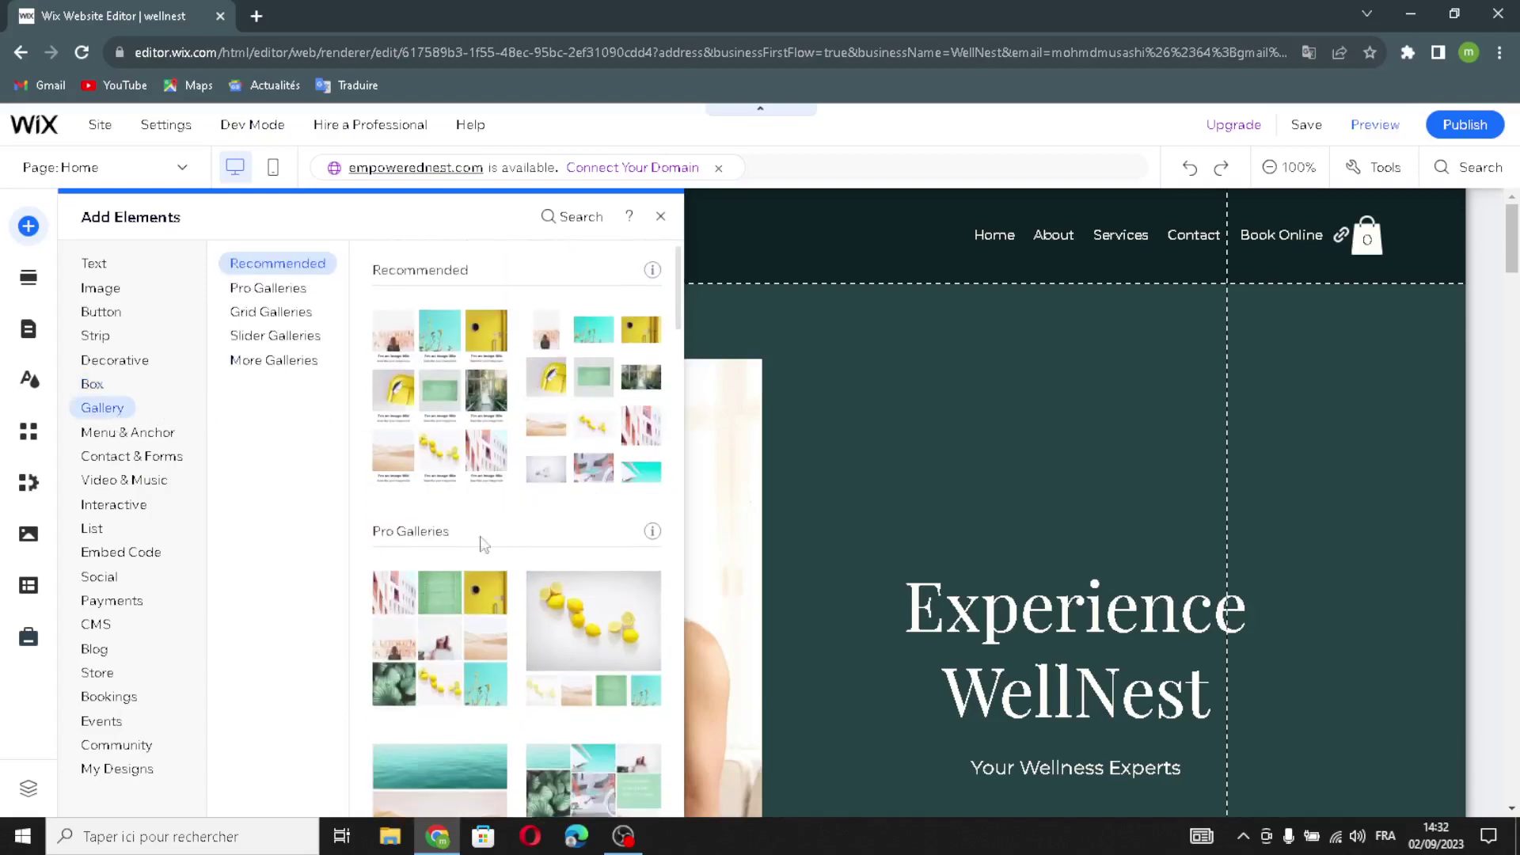
# Compare Pro, Grid, Slider and More Galleries, then show the Menu & Anchor elements
pyautogui.click(291, 290)
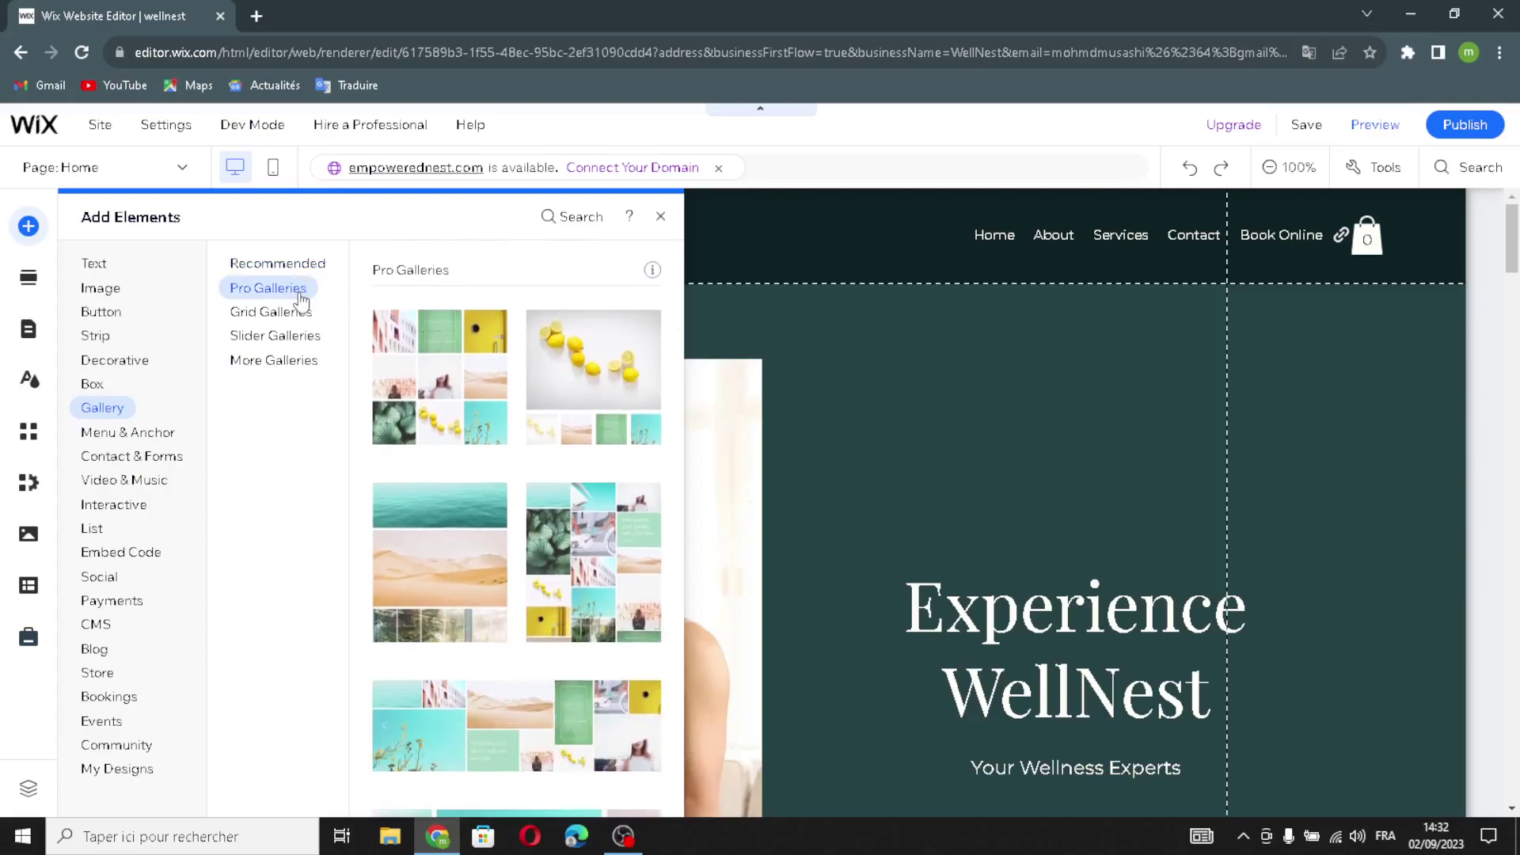
pyautogui.click(285, 315)
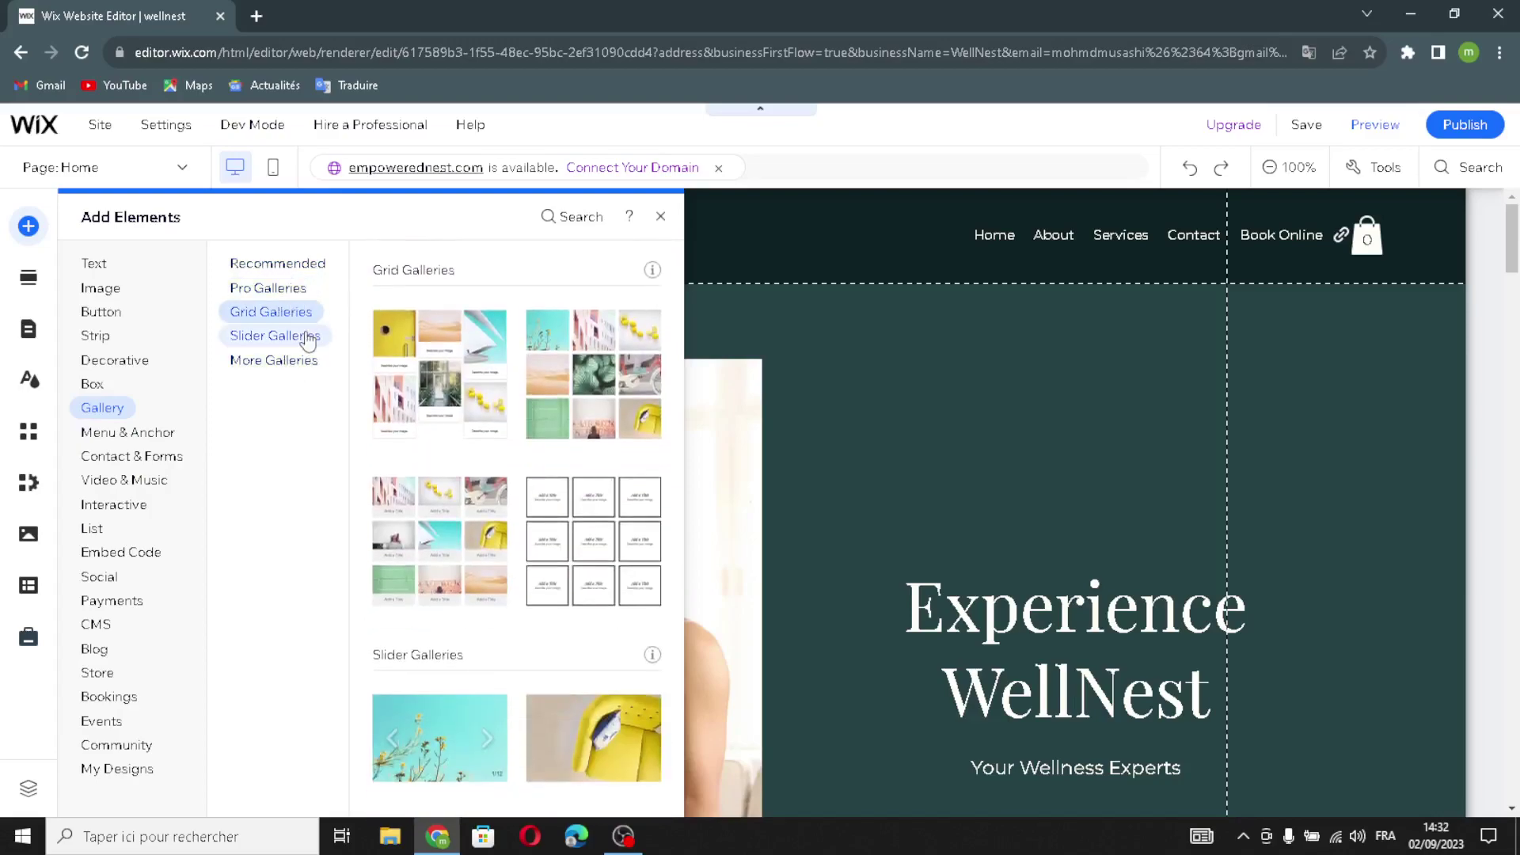
pyautogui.click(306, 339)
pyautogui.click(294, 358)
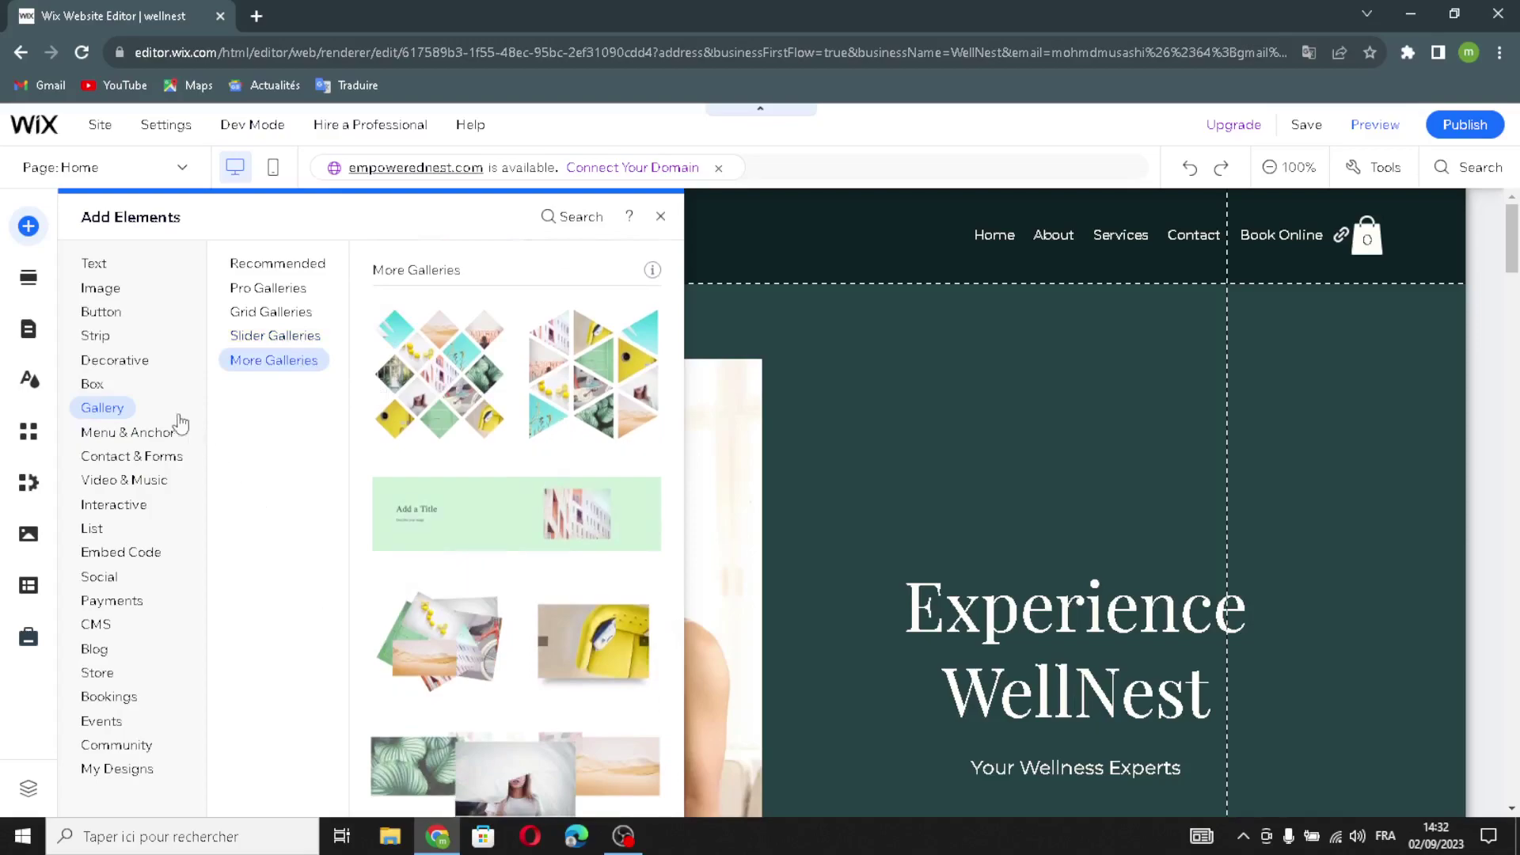
pyautogui.click(153, 433)
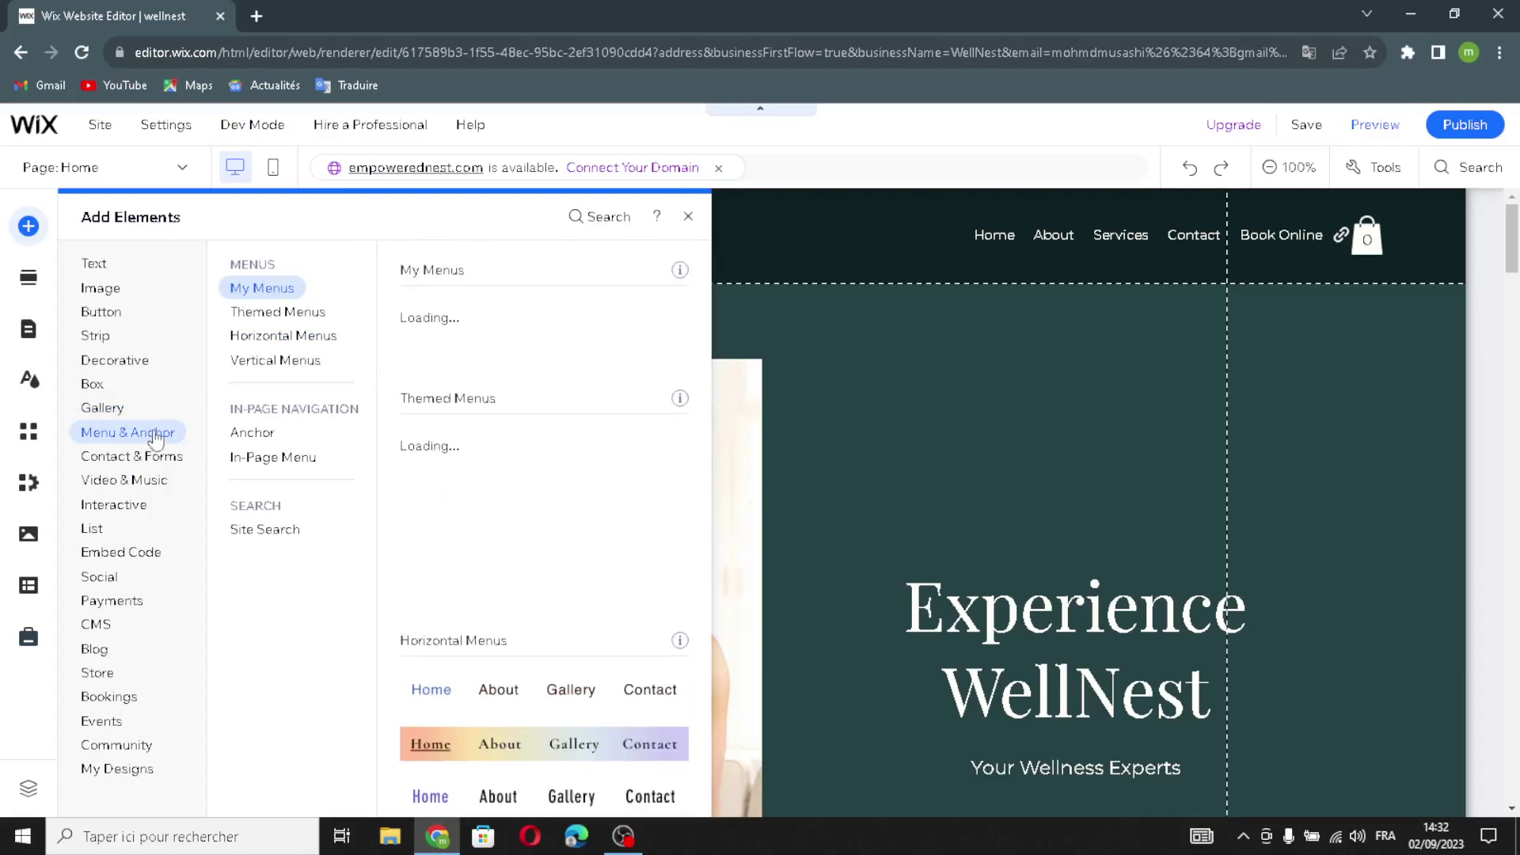
# Browse the Themed, Horizontal and Vertical Menus, Anchor, In-Page Menu and Site Search designs
pyautogui.click(274, 317)
pyautogui.click(264, 337)
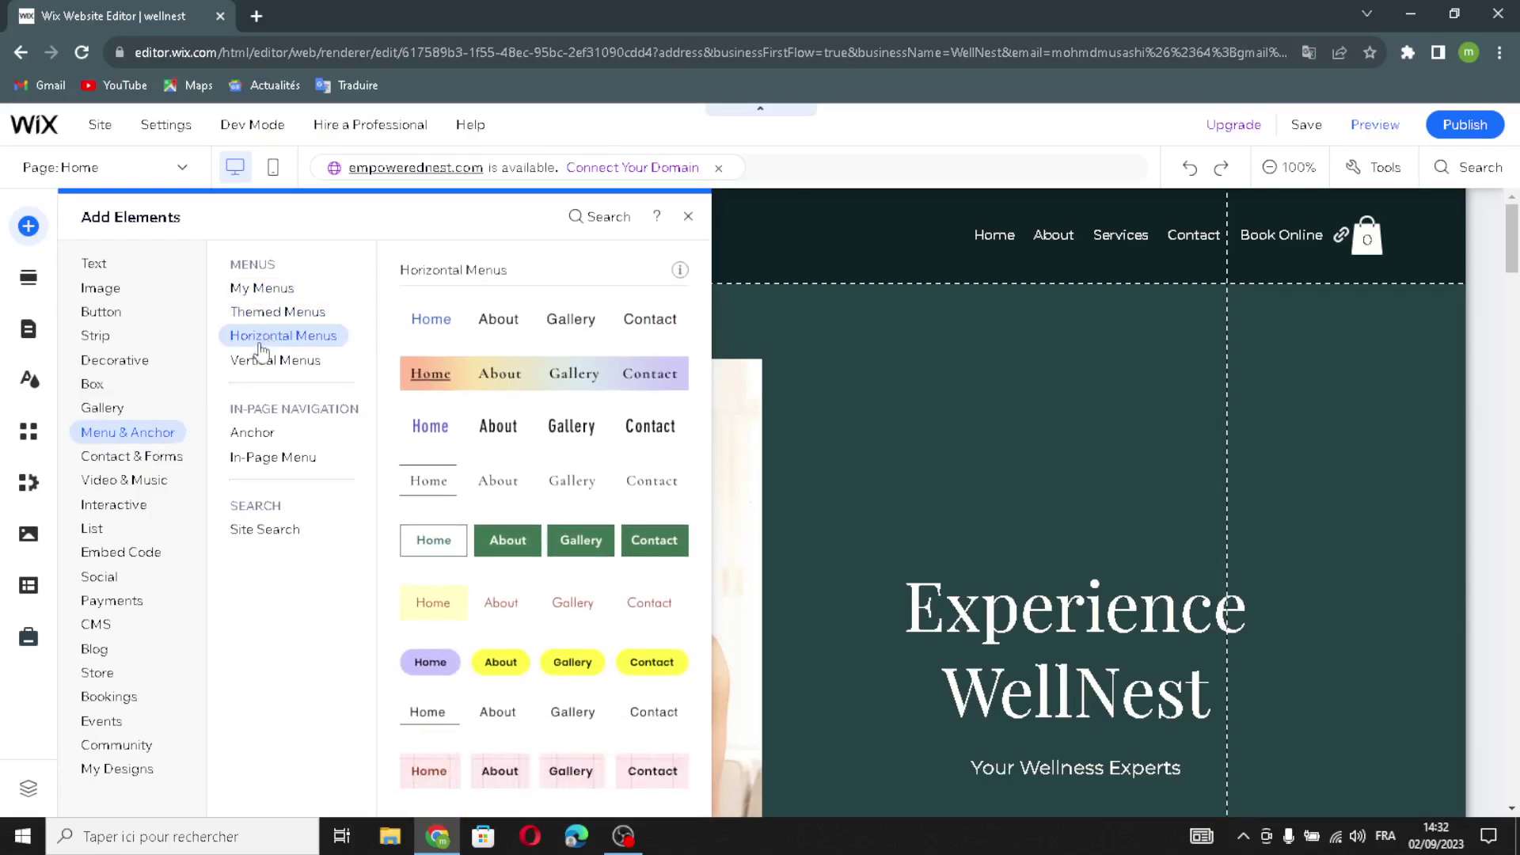
pyautogui.click(261, 360)
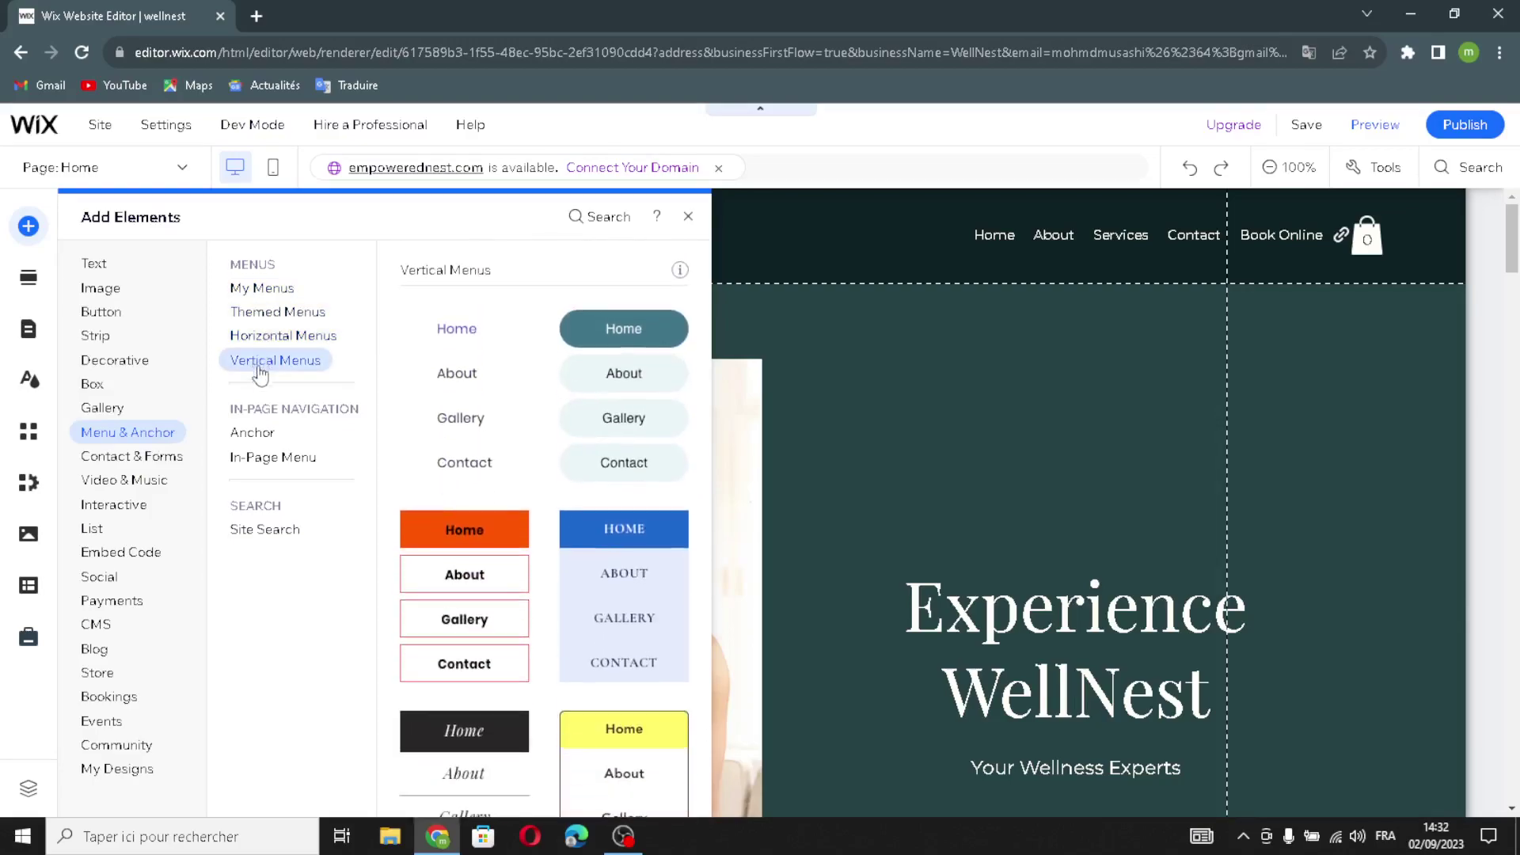
pyautogui.click(262, 434)
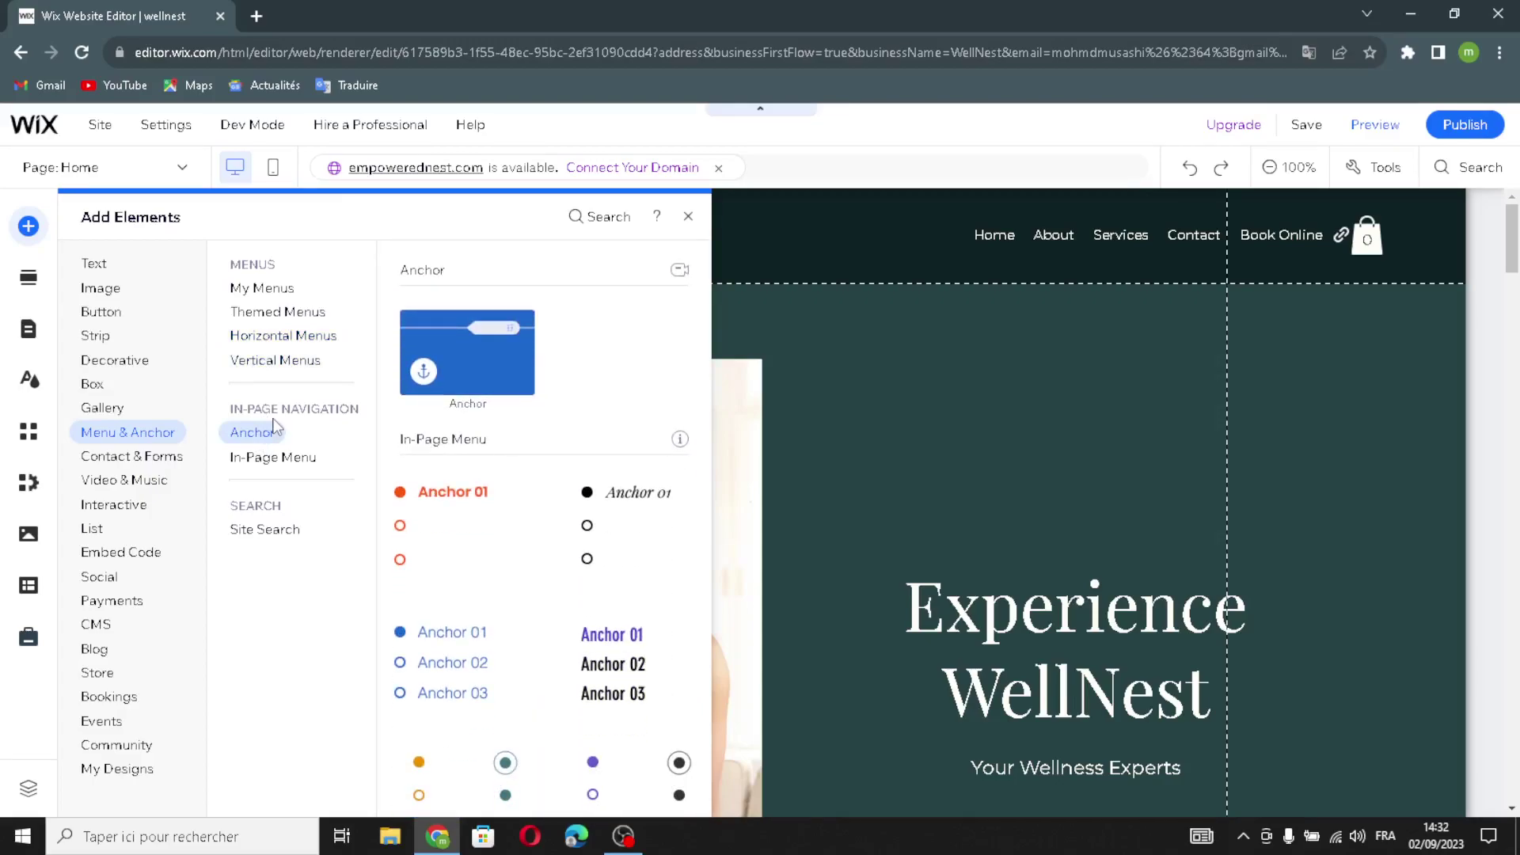
pyautogui.click(295, 459)
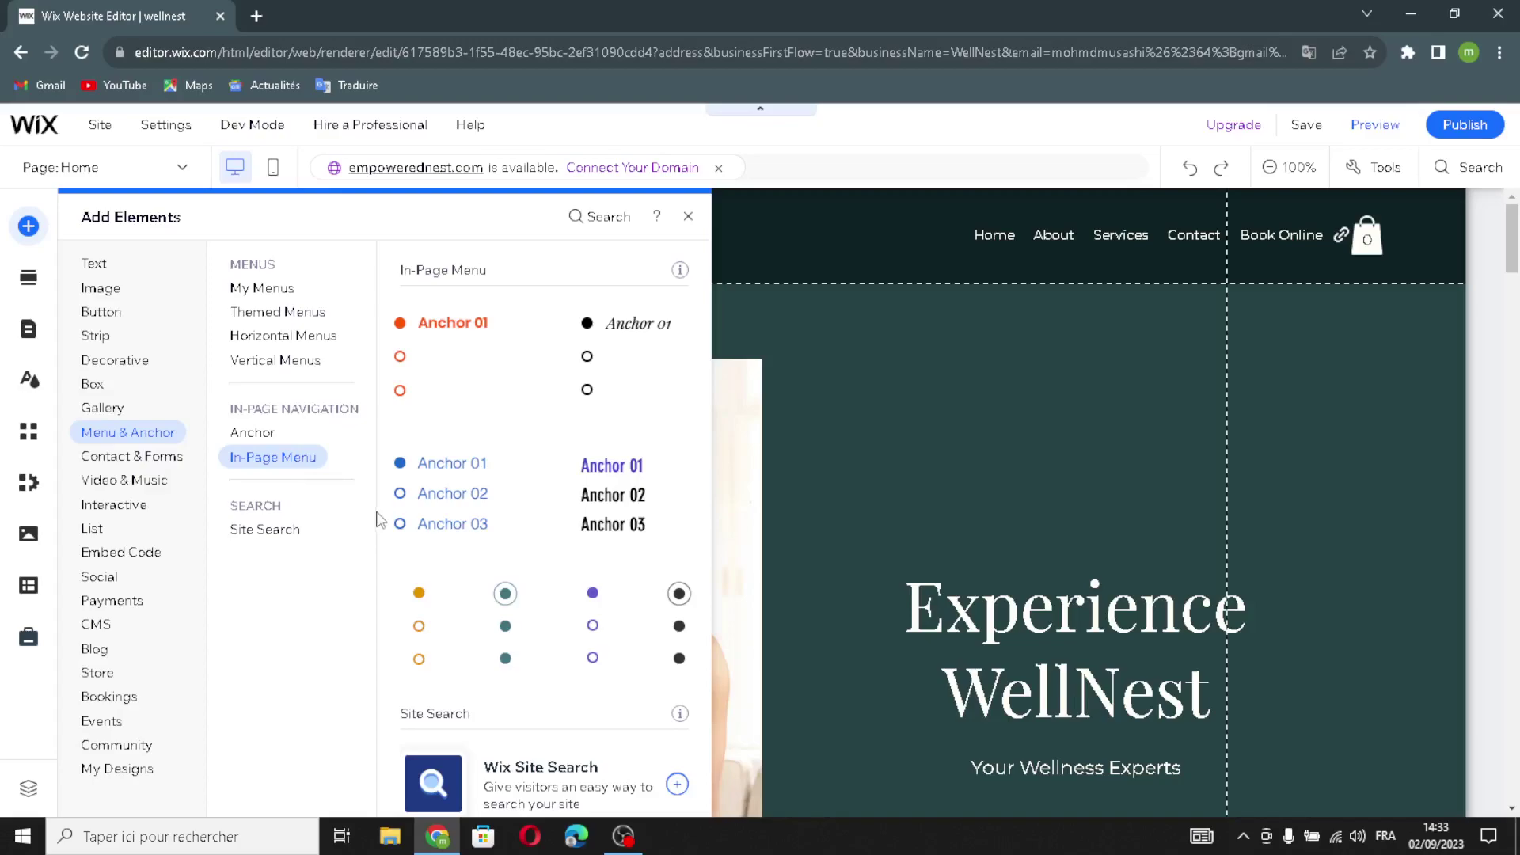
pyautogui.click(250, 531)
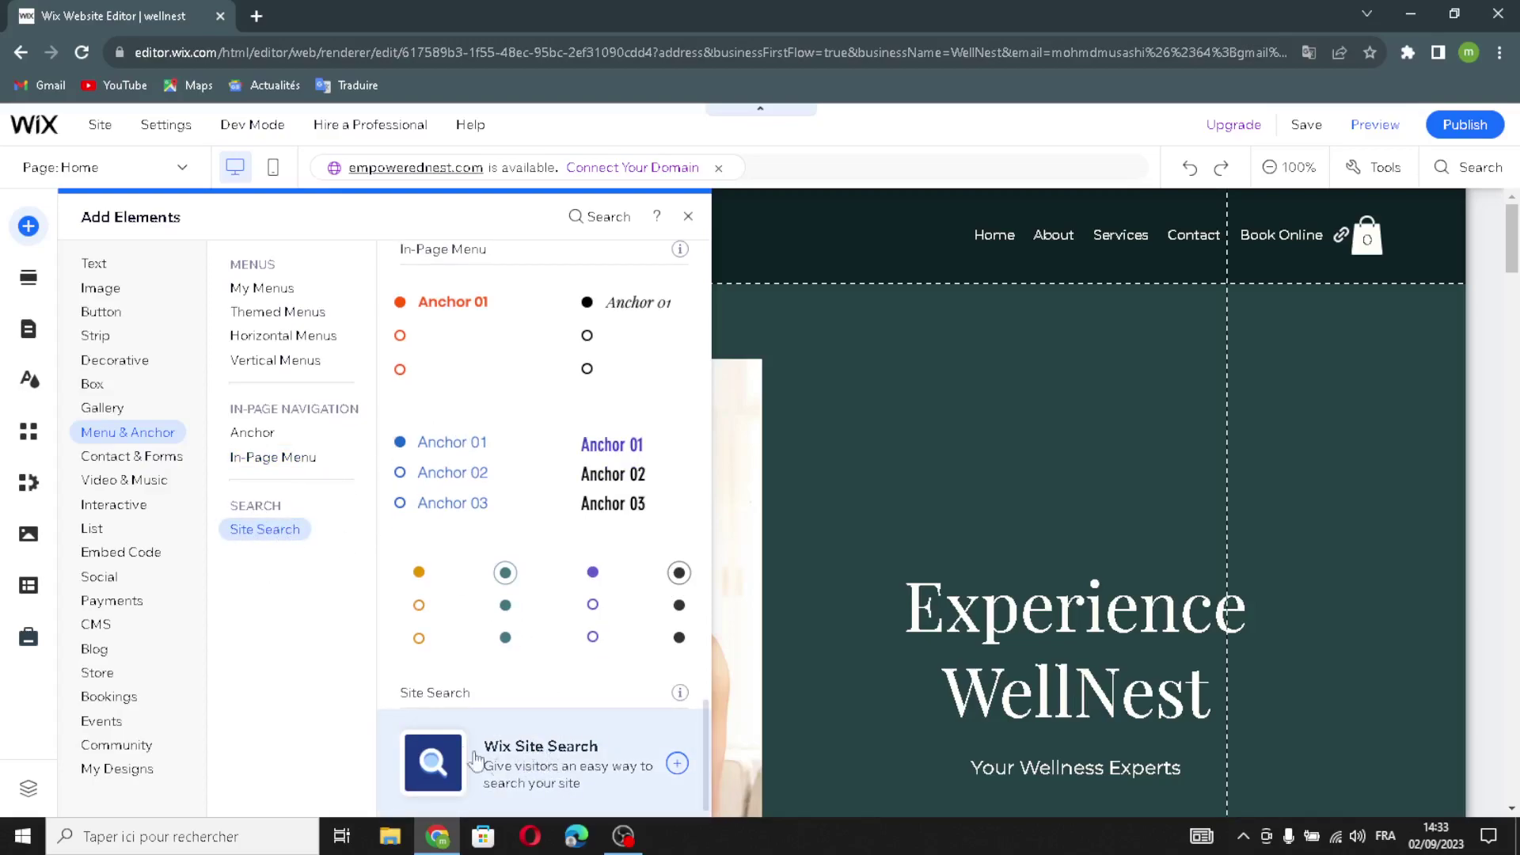
pyautogui.click(178, 457)
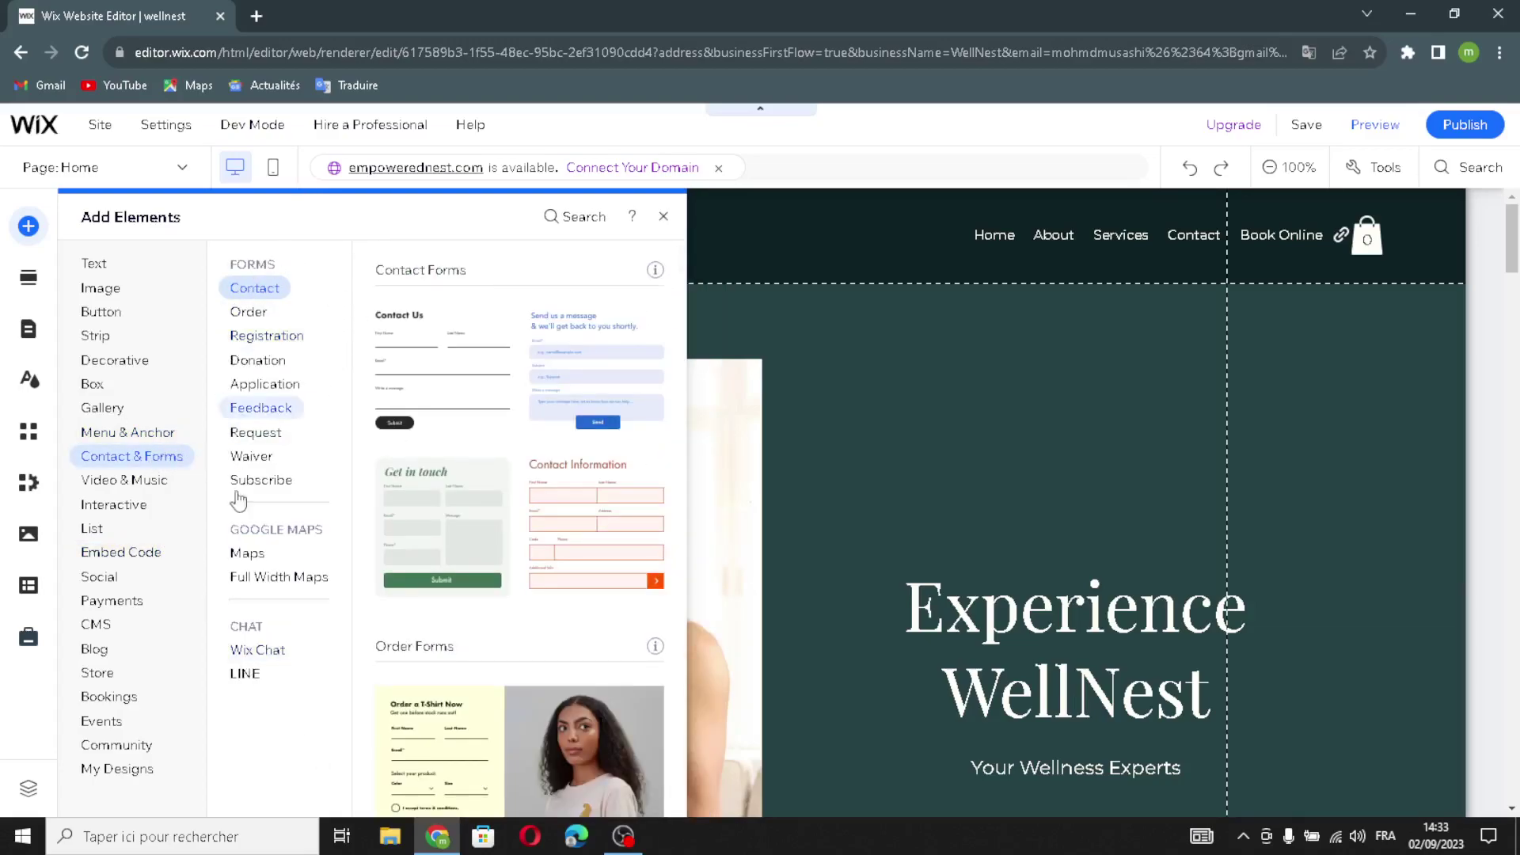
# Review the Order, Registration, Donation, Application, Feedback, Request, Waiver and Subscribe form templates
pyautogui.click(262, 317)
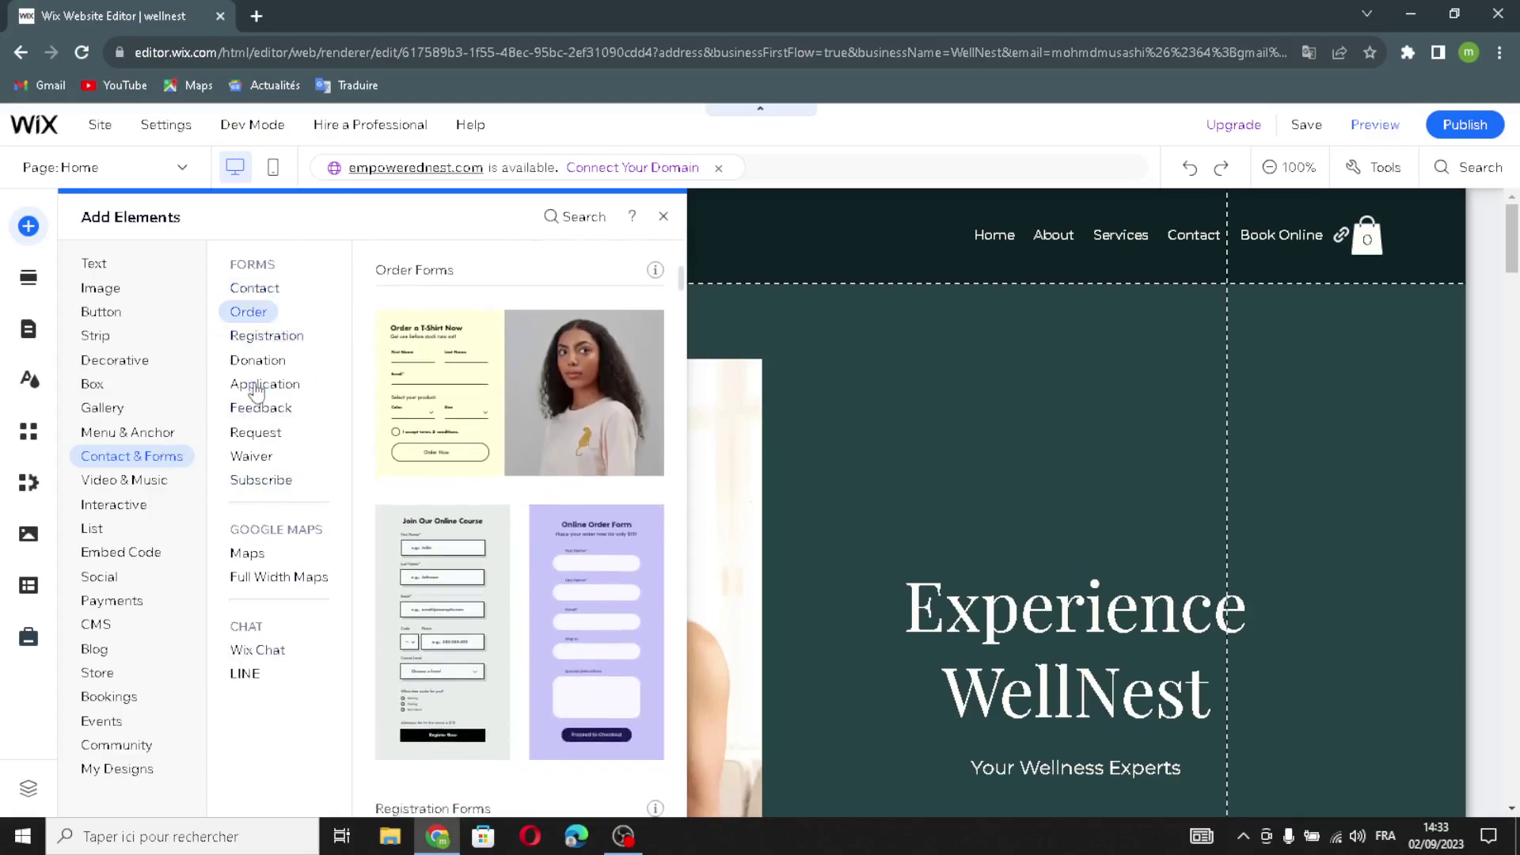
pyautogui.click(267, 335)
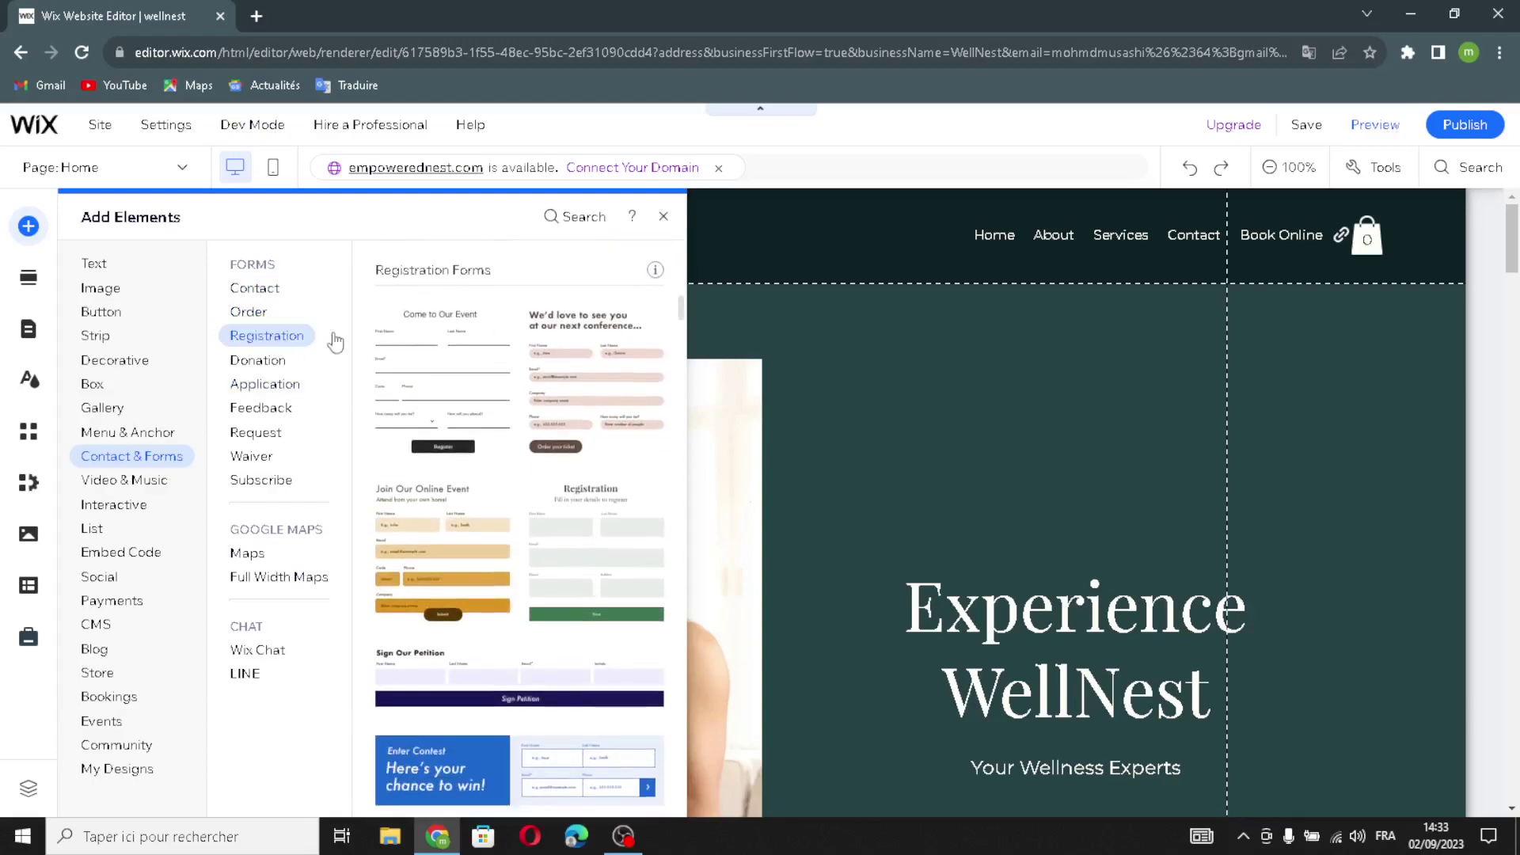
pyautogui.click(281, 362)
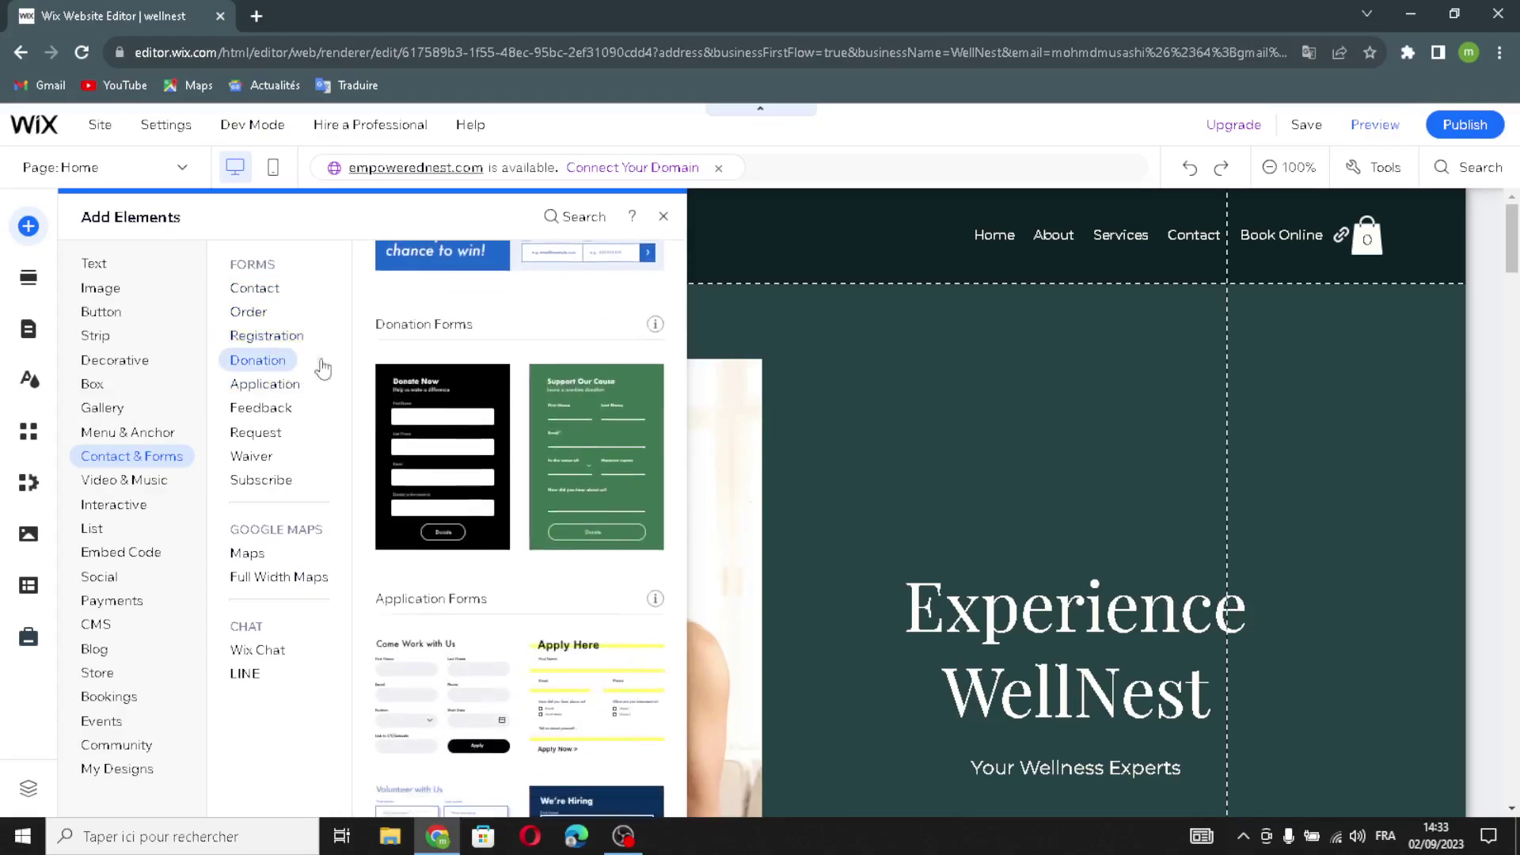
pyautogui.click(287, 385)
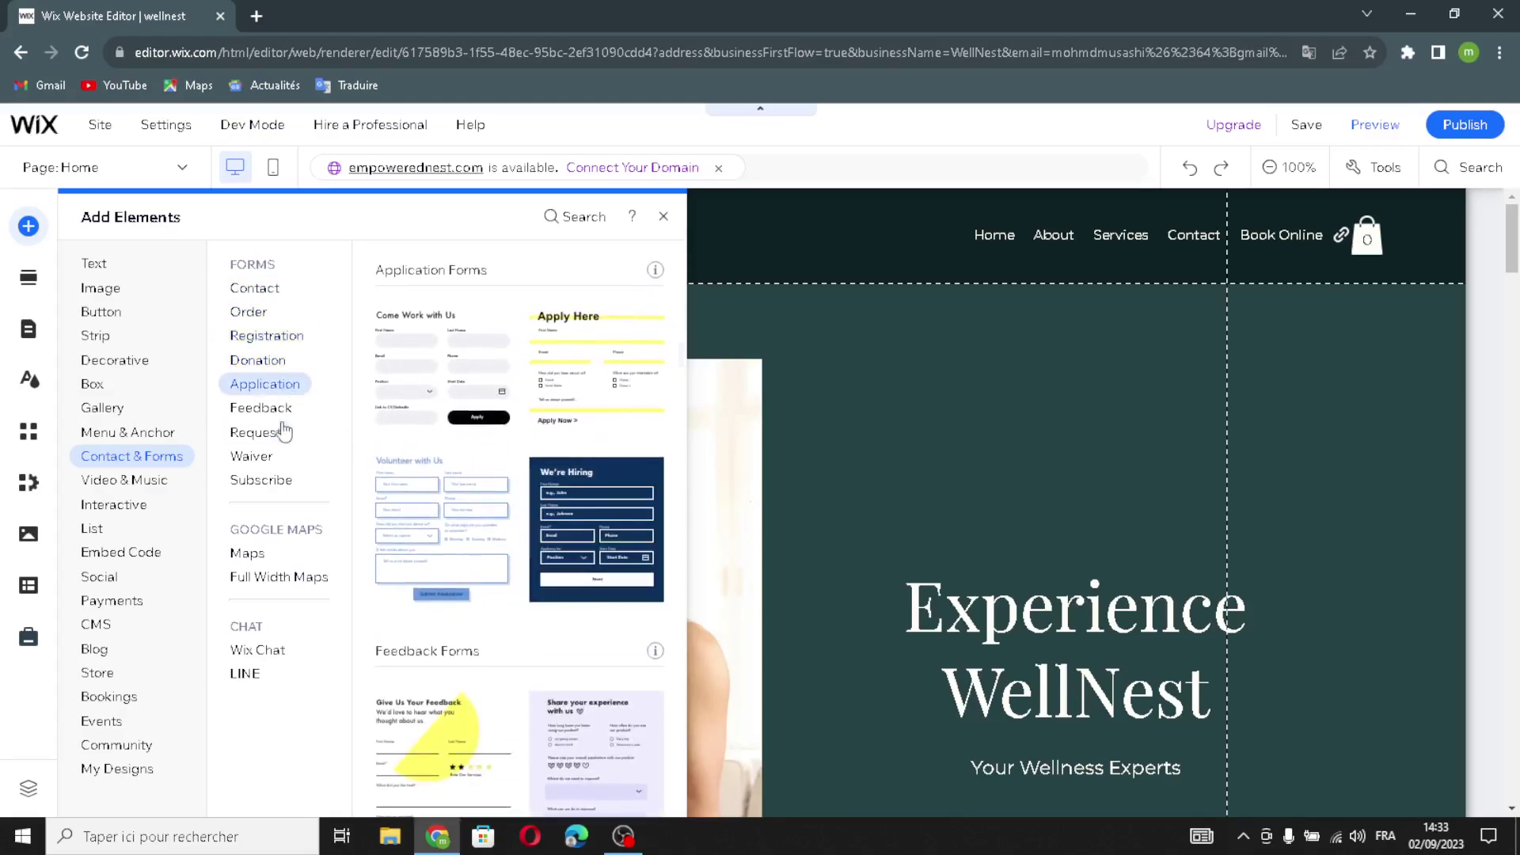
pyautogui.click(279, 411)
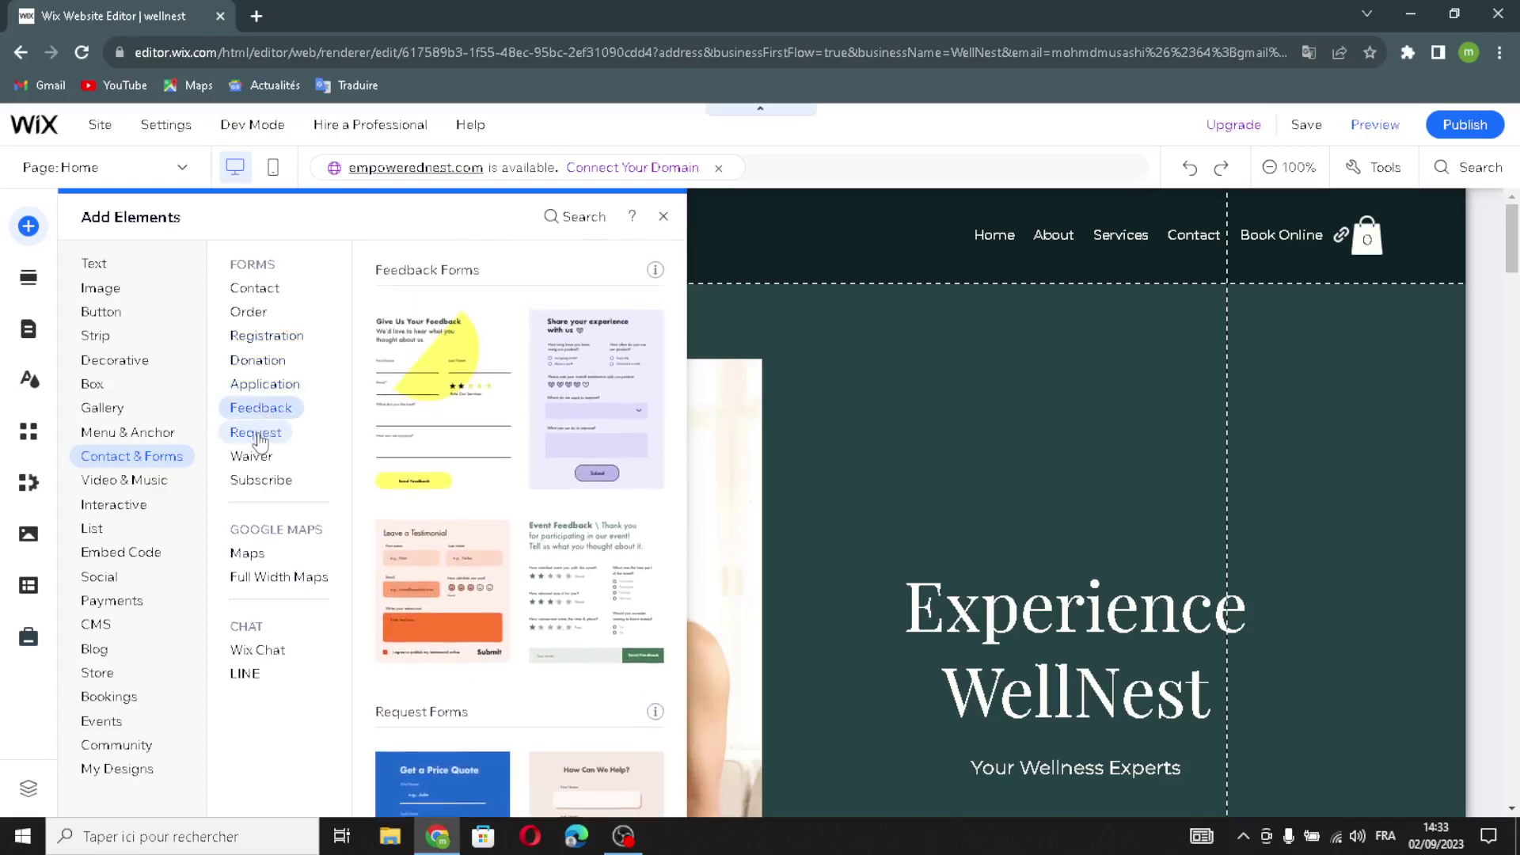
pyautogui.click(258, 439)
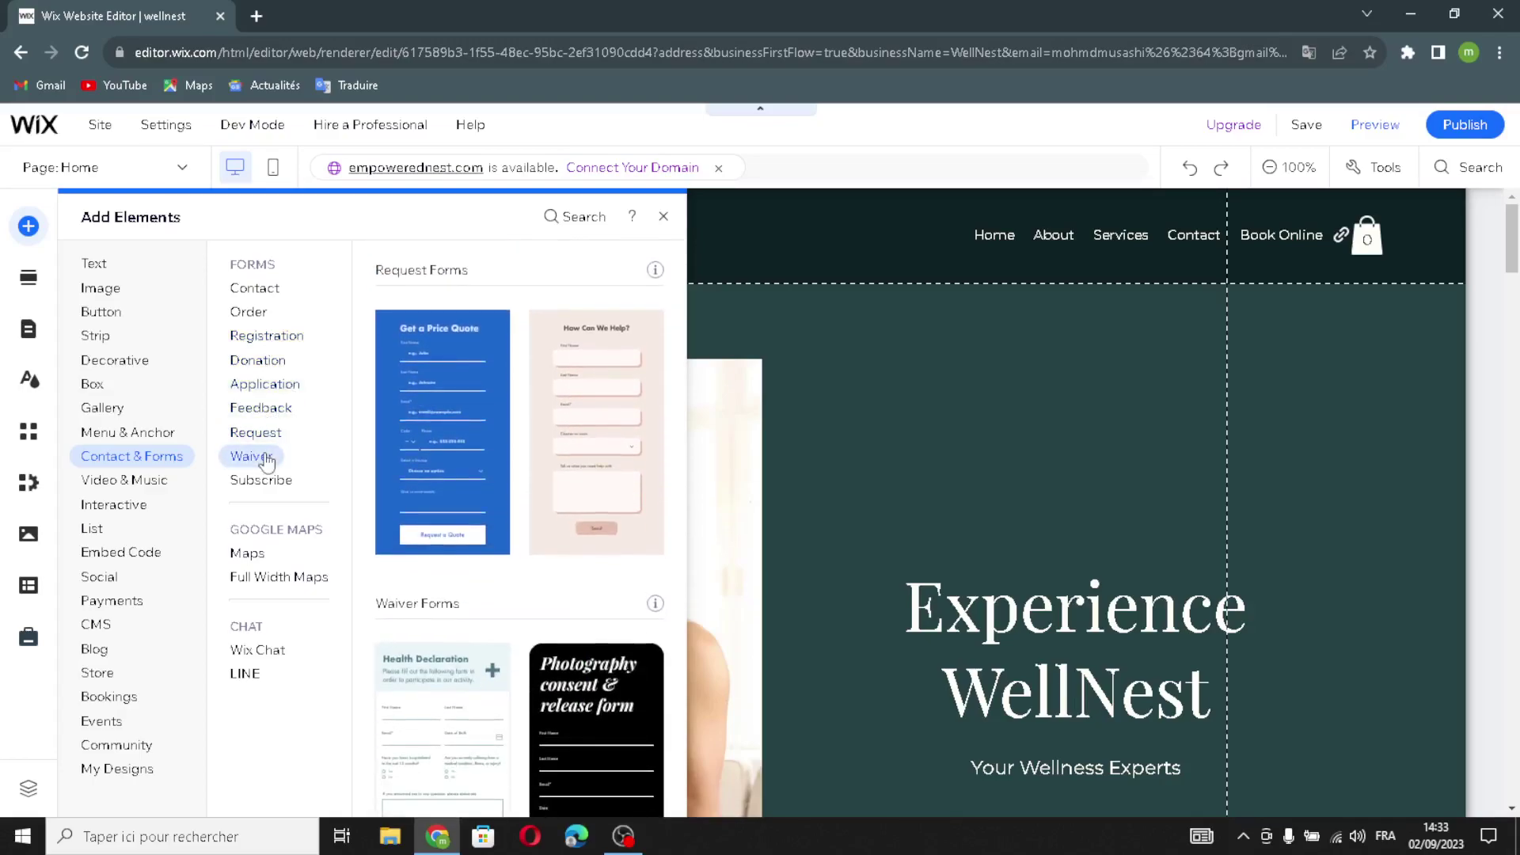
pyautogui.click(265, 459)
pyautogui.click(261, 479)
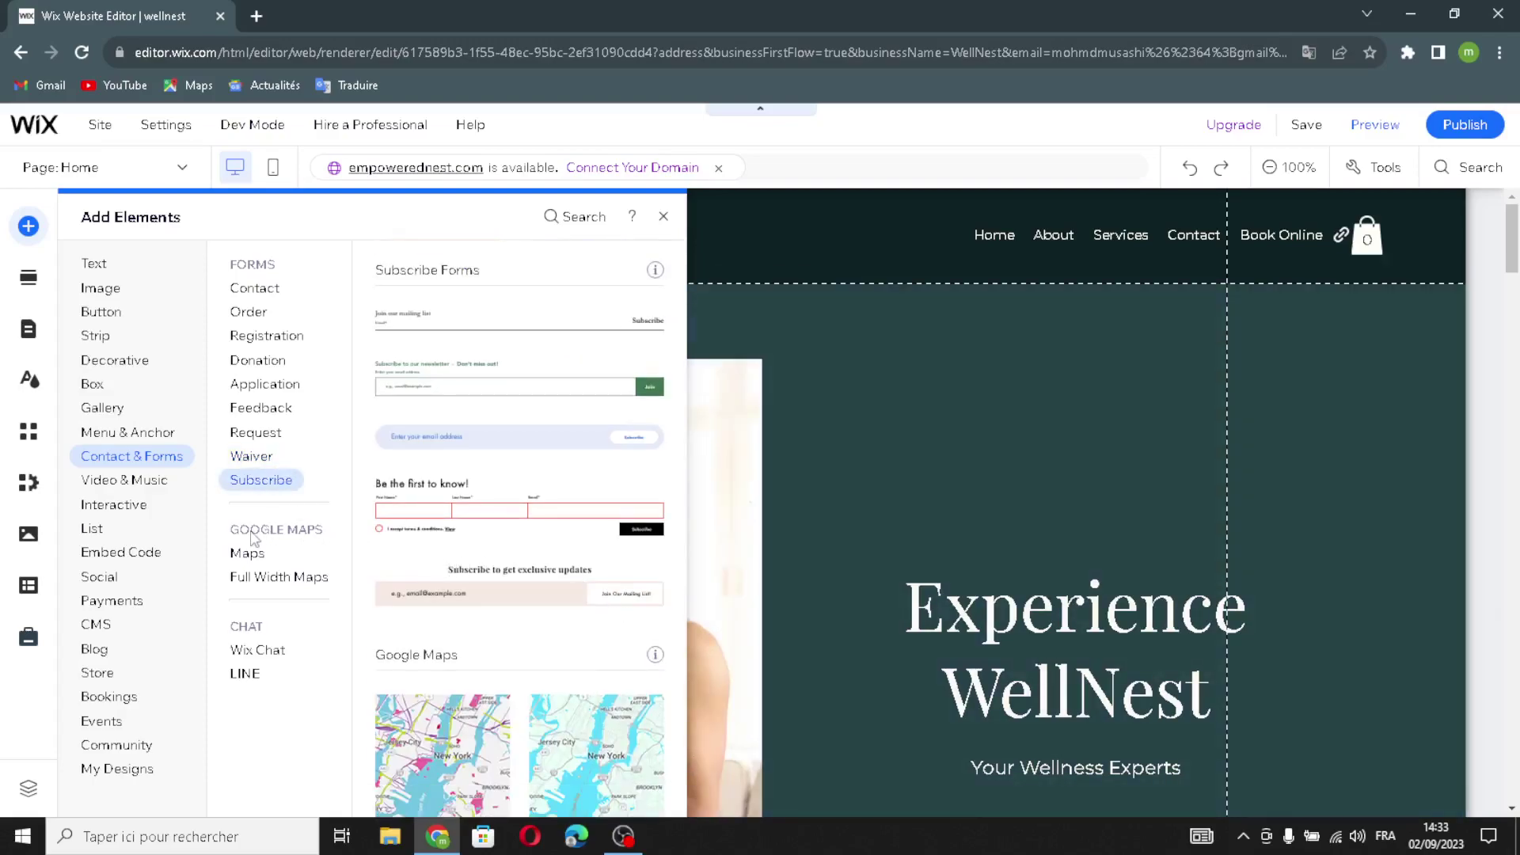
# Look over the Google Maps and full-width map styles, then Wix Chat and LINE
pyautogui.click(293, 552)
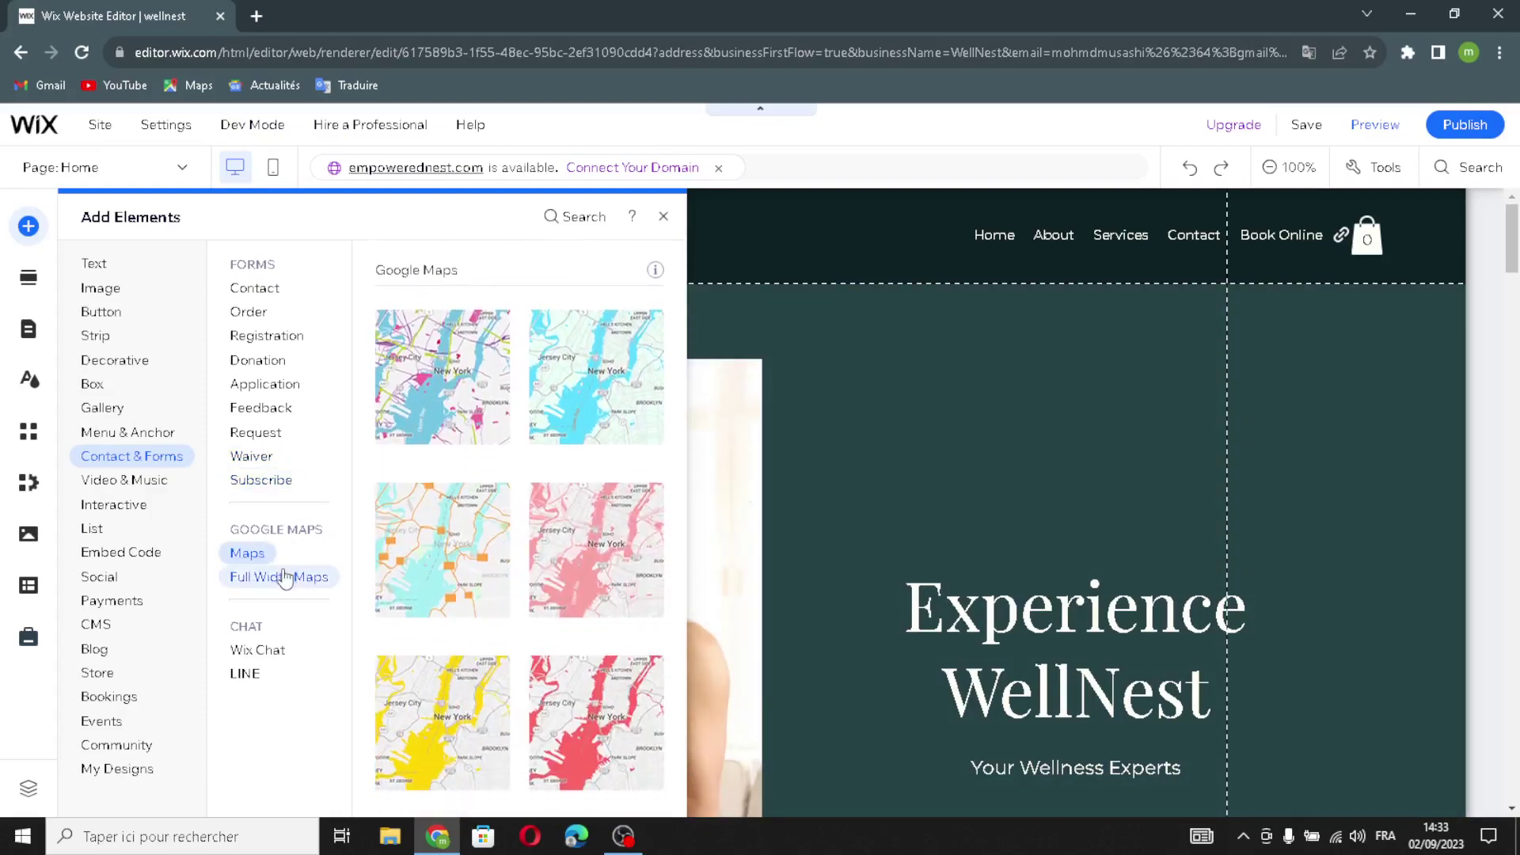
pyautogui.click(287, 577)
pyautogui.click(266, 648)
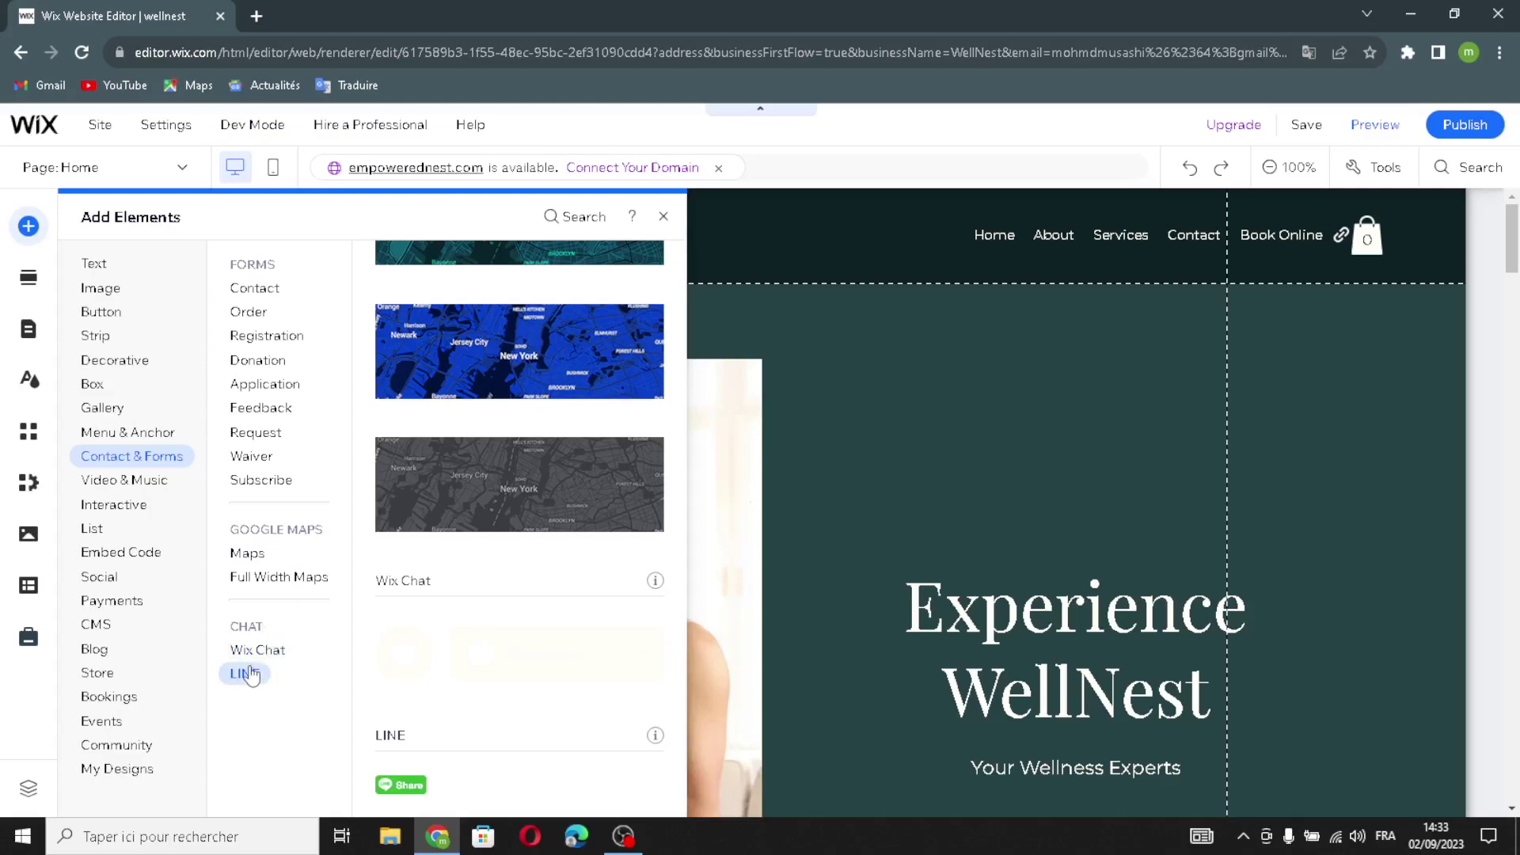
# Review the Single Video Players, Wix Video, VideoBox, Video Mask and Transparent Video options
pyautogui.click(161, 490)
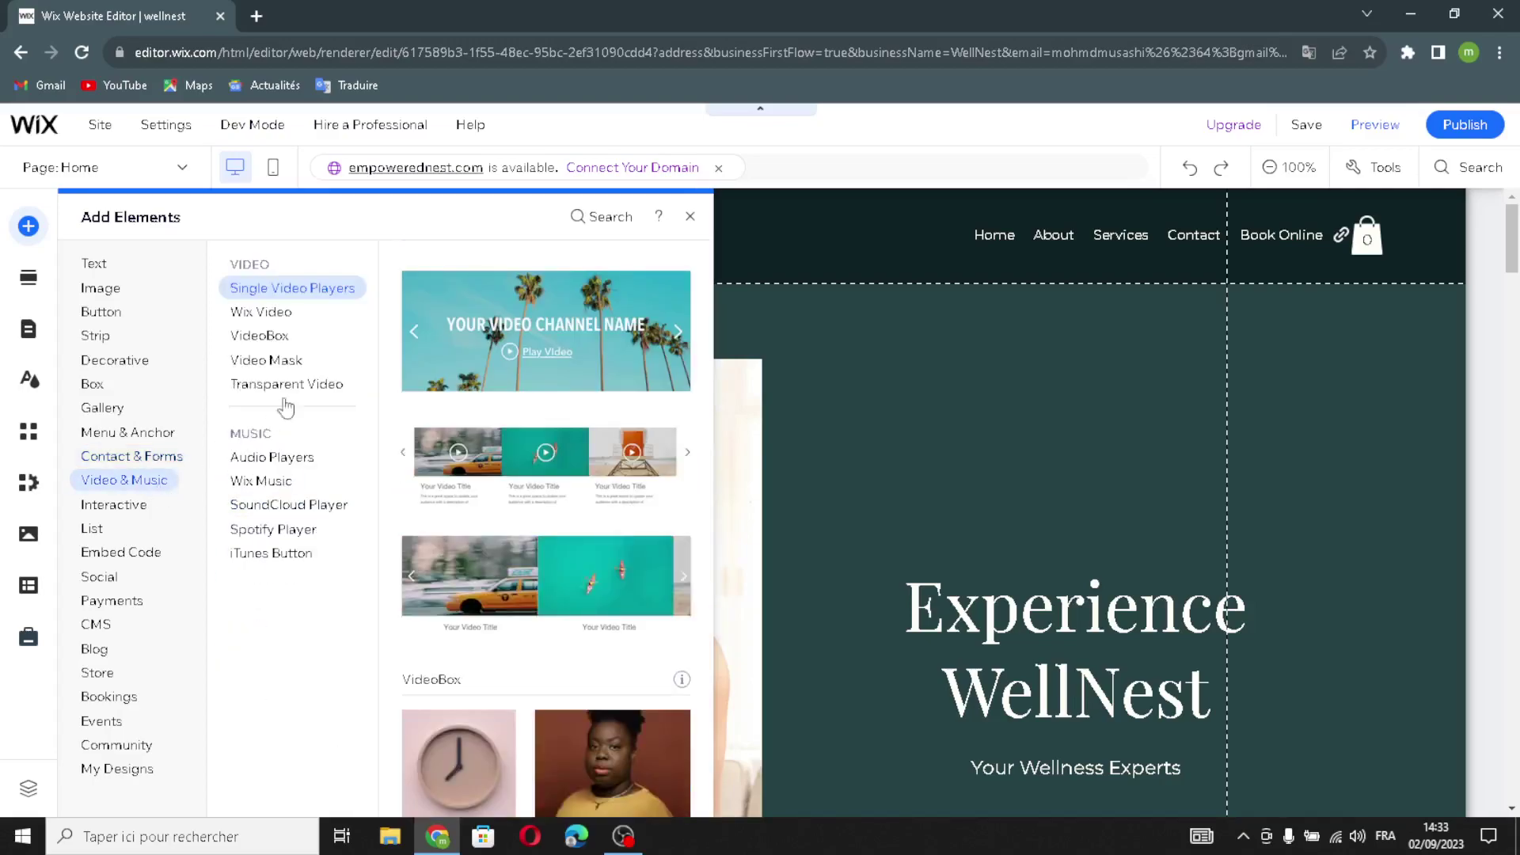
pyautogui.click(308, 278)
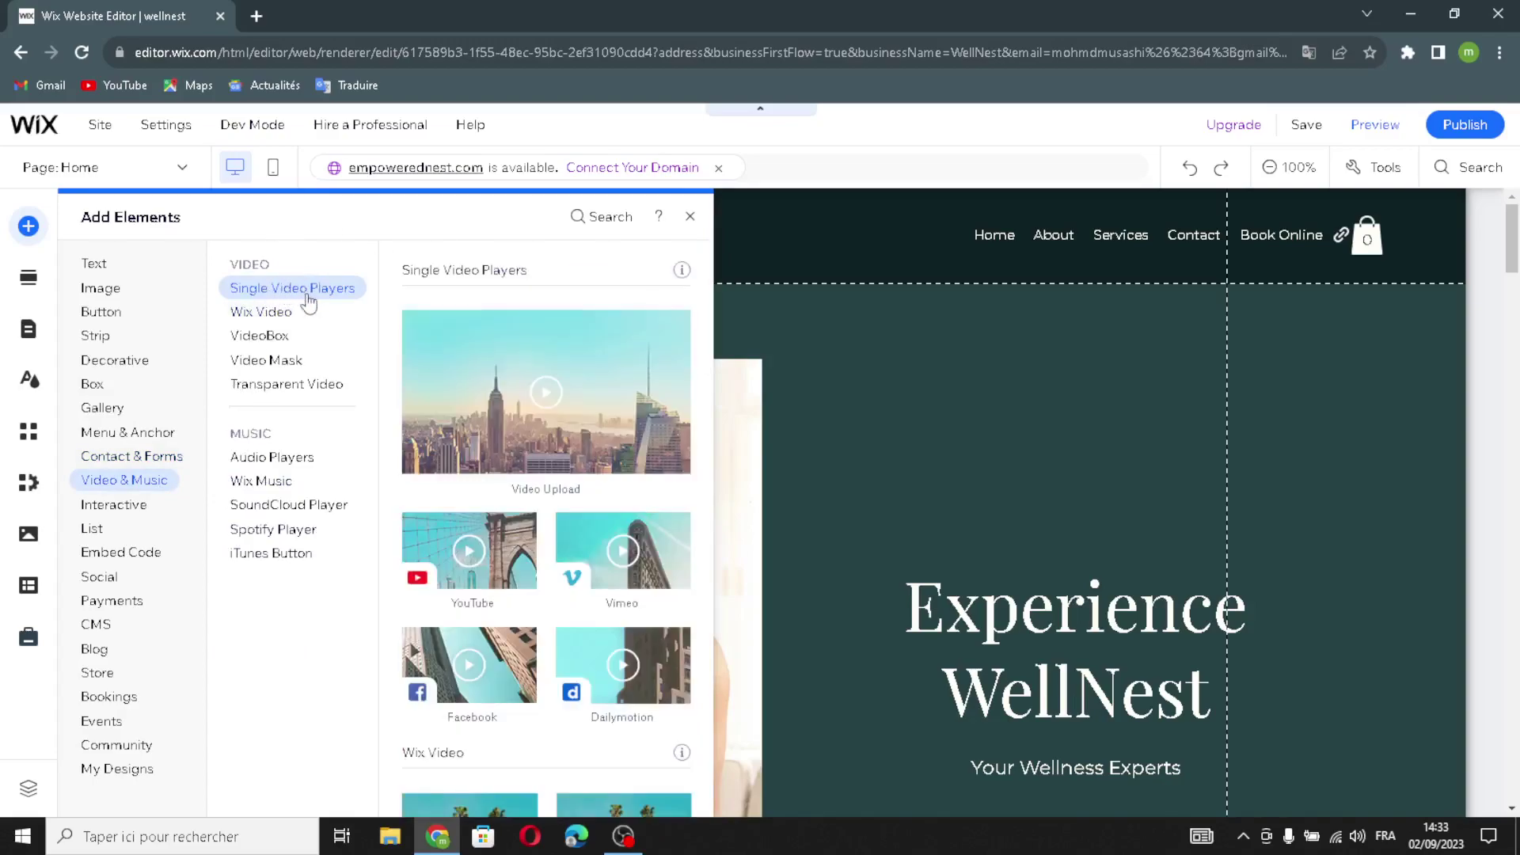
pyautogui.click(263, 314)
pyautogui.click(268, 336)
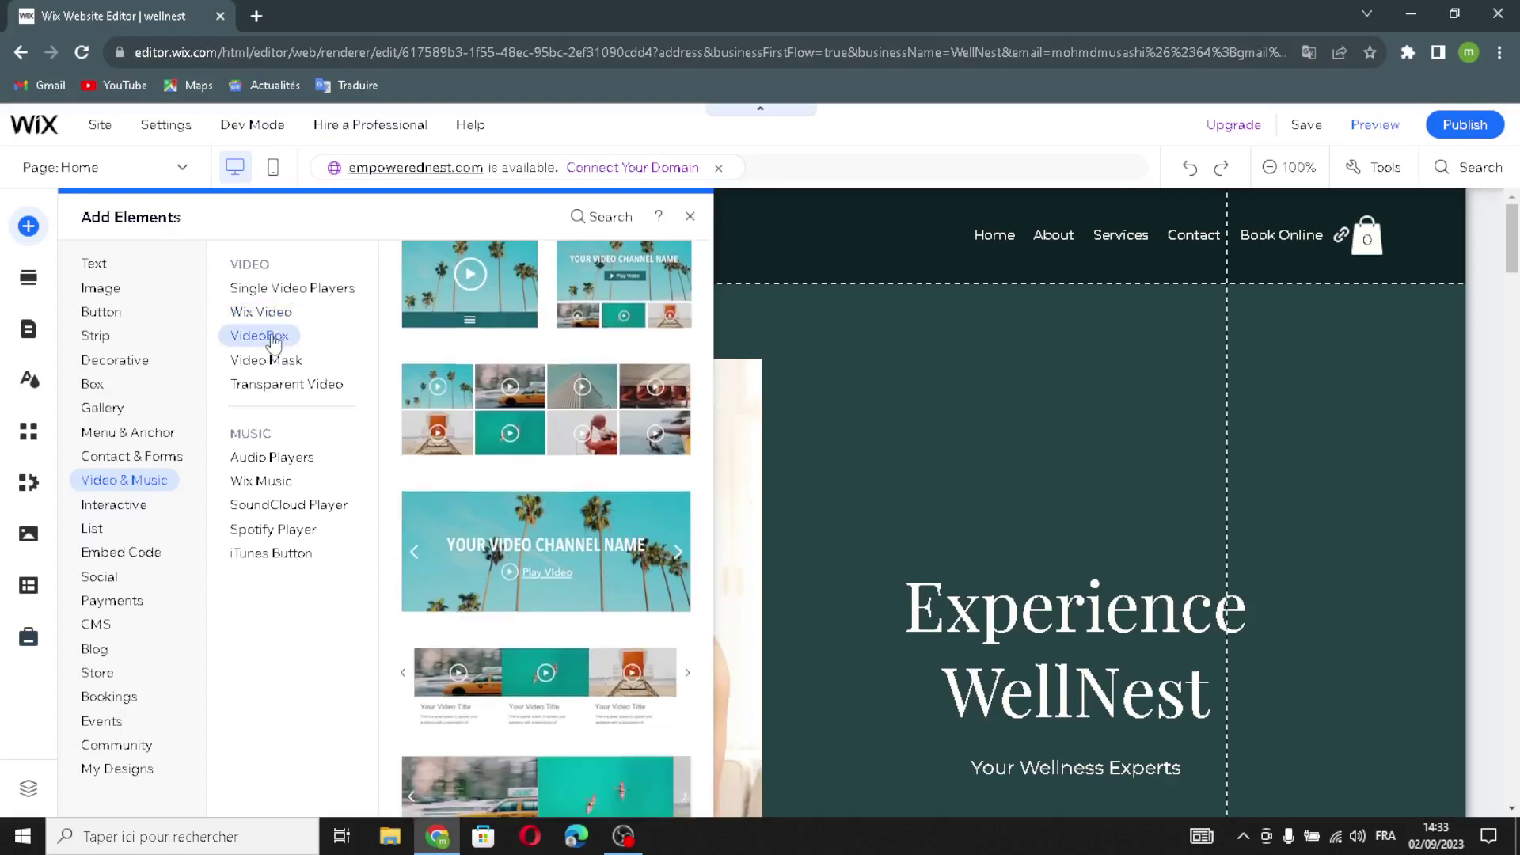
pyautogui.click(277, 360)
pyautogui.click(282, 385)
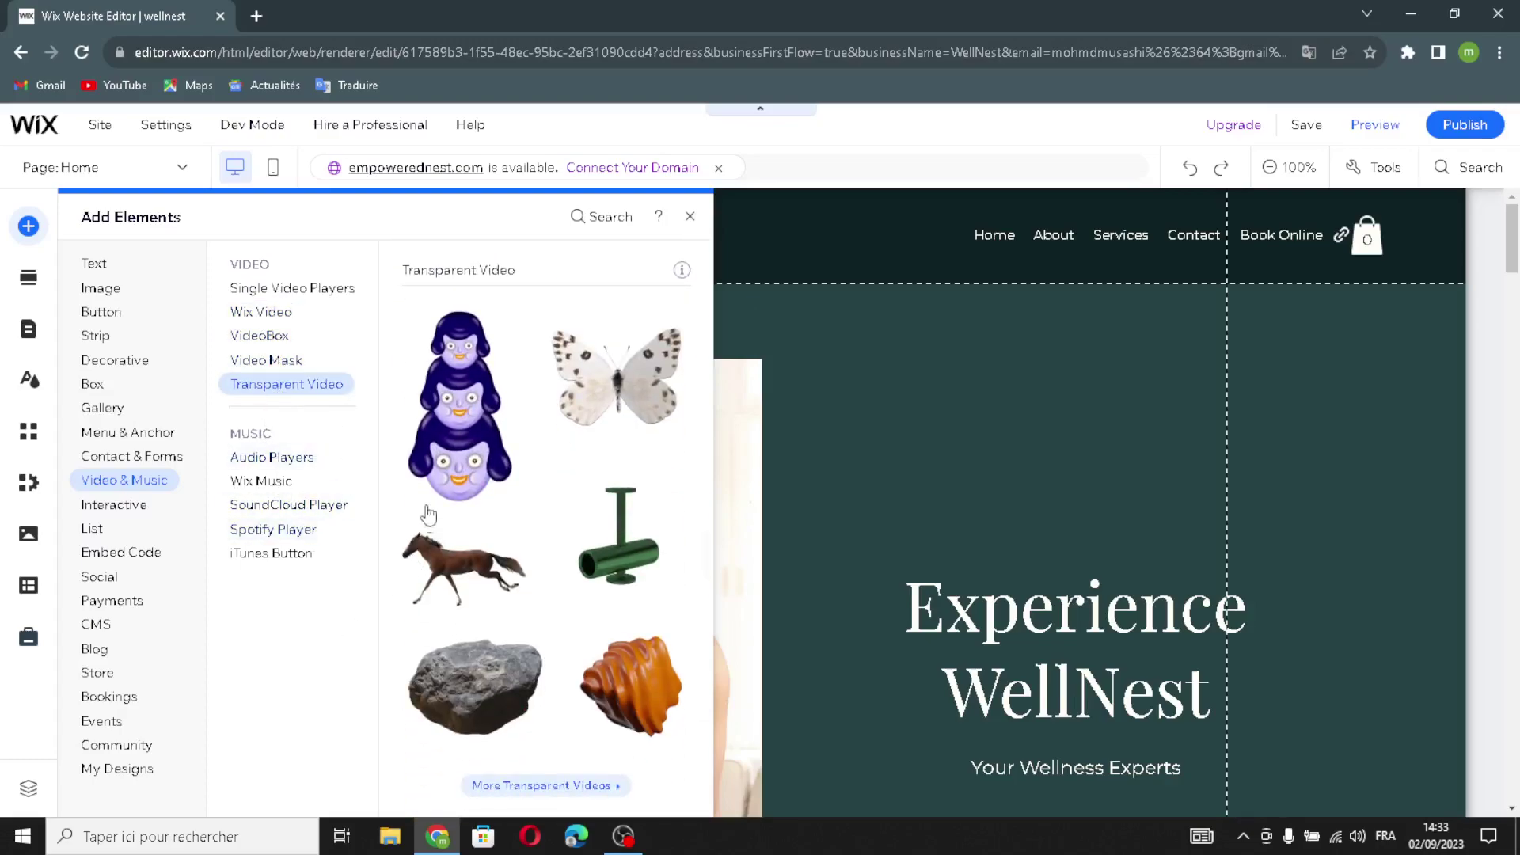
# Check the Wix Music, SoundCloud, Spotify and iTunes Button players, then switch to Interactive elements
pyautogui.click(291, 482)
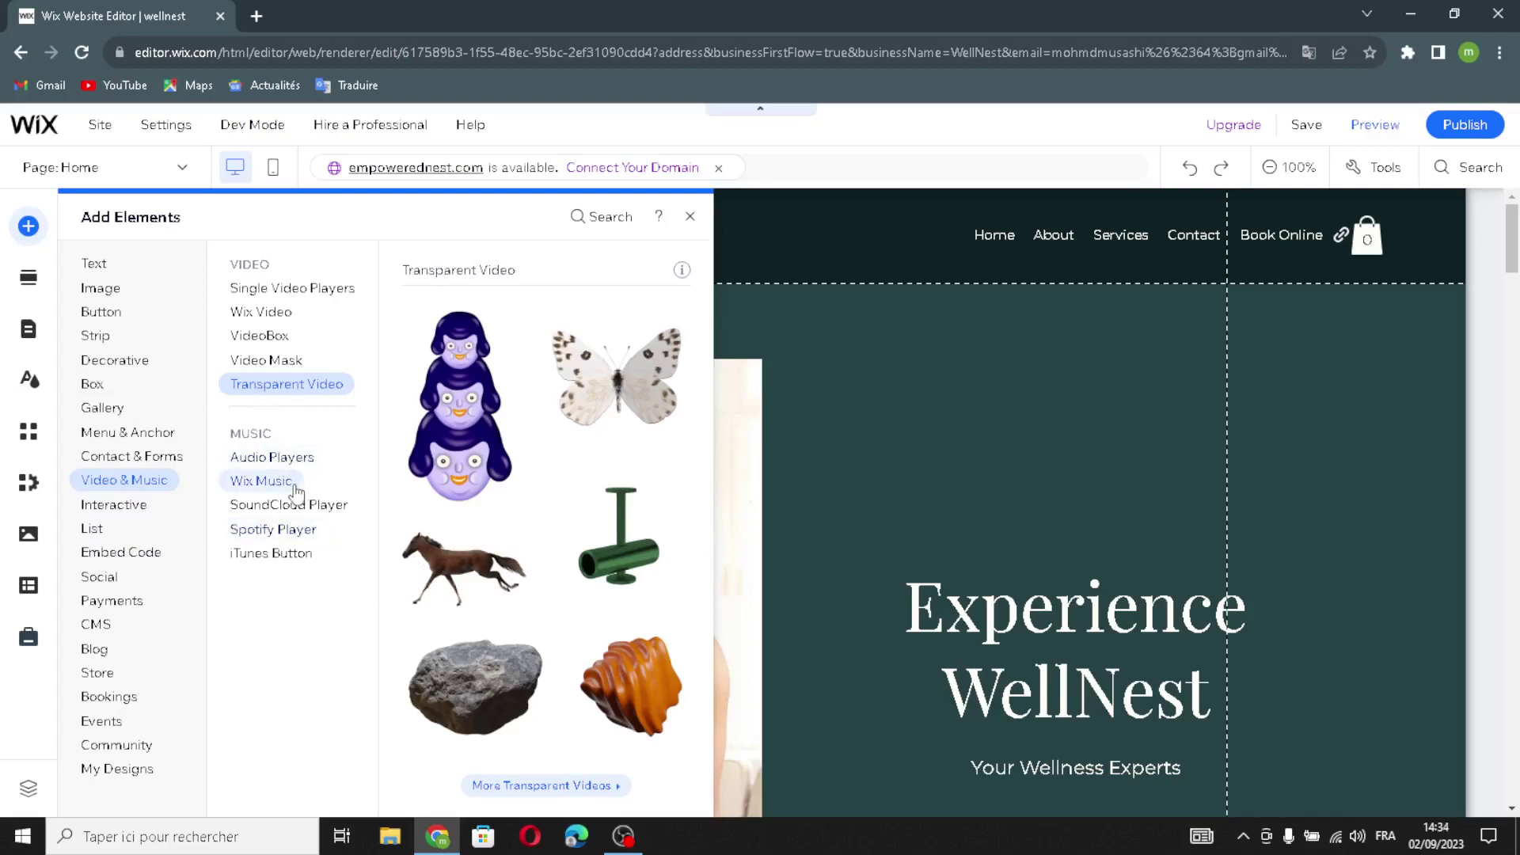
pyautogui.click(305, 507)
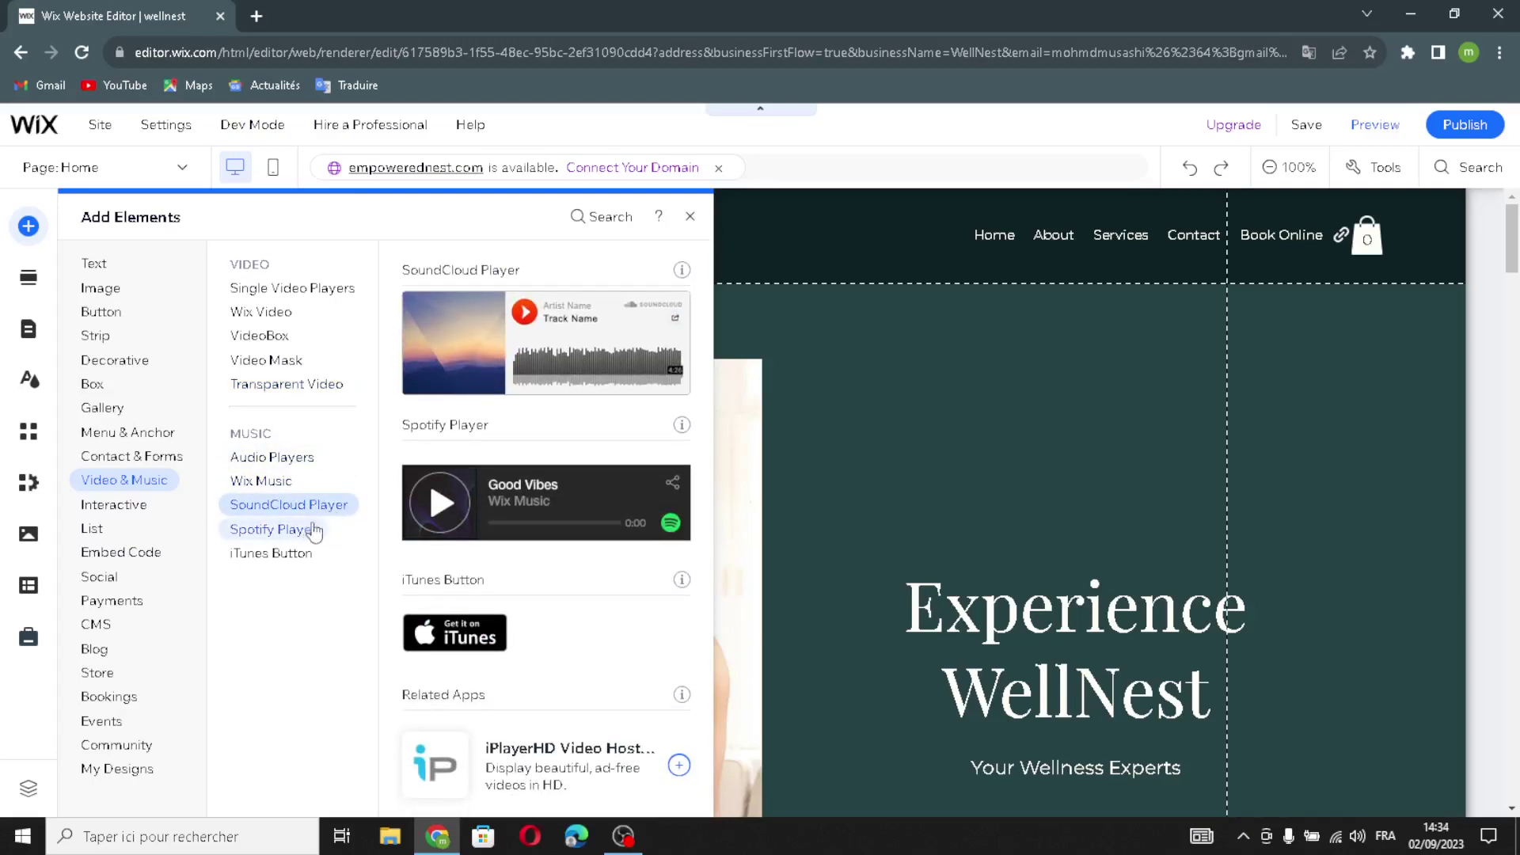
pyautogui.click(282, 531)
pyautogui.click(307, 553)
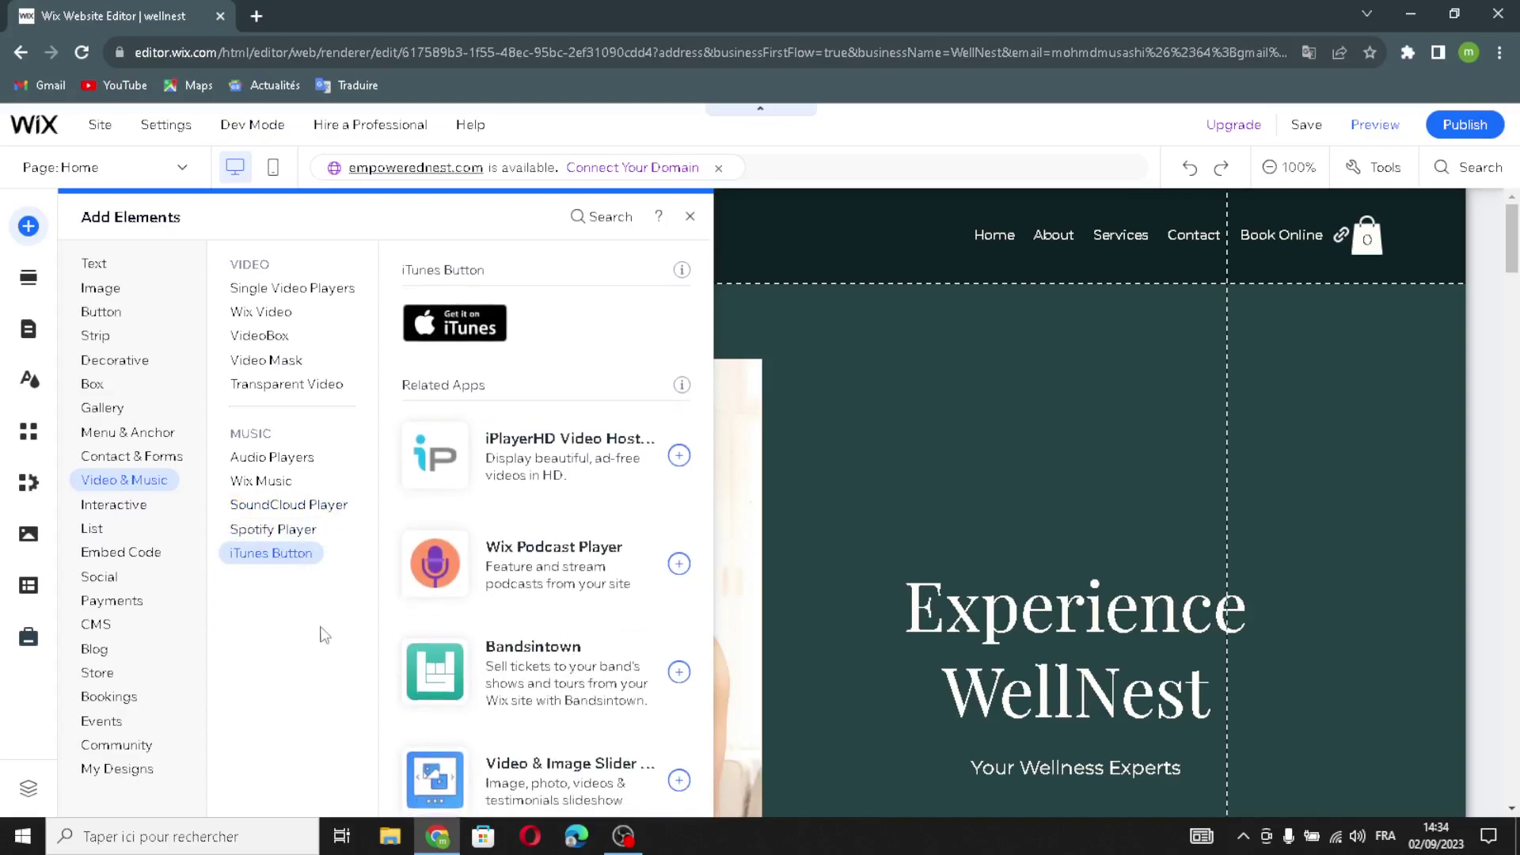
pyautogui.click(119, 504)
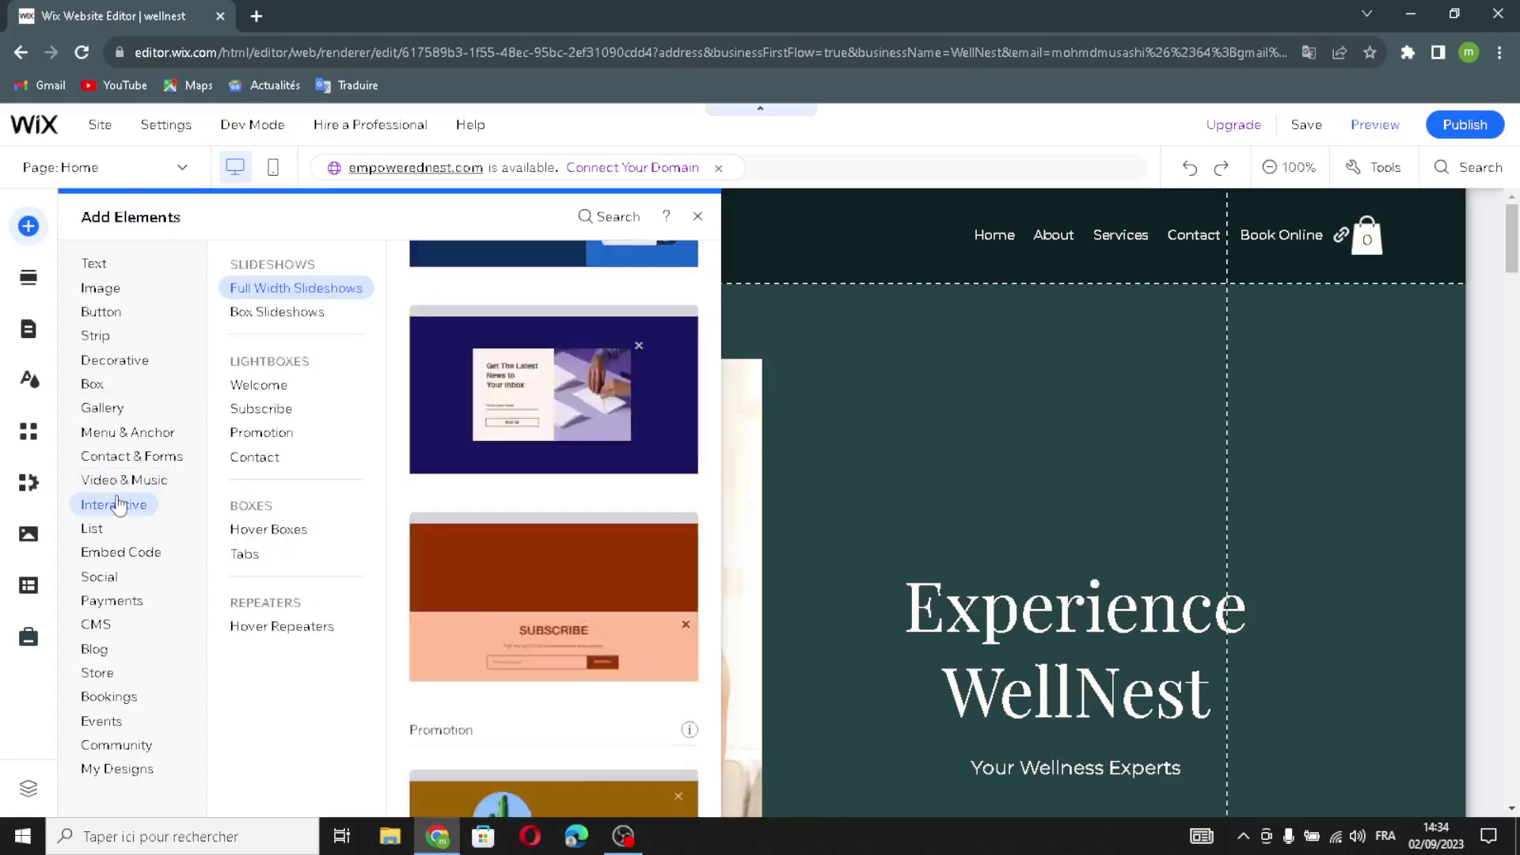
# Browse the slideshows, the Welcome, Subscribe, Promotion and Contact lightboxes, Hover Boxes and Hover Repeaters
pyautogui.click(320, 311)
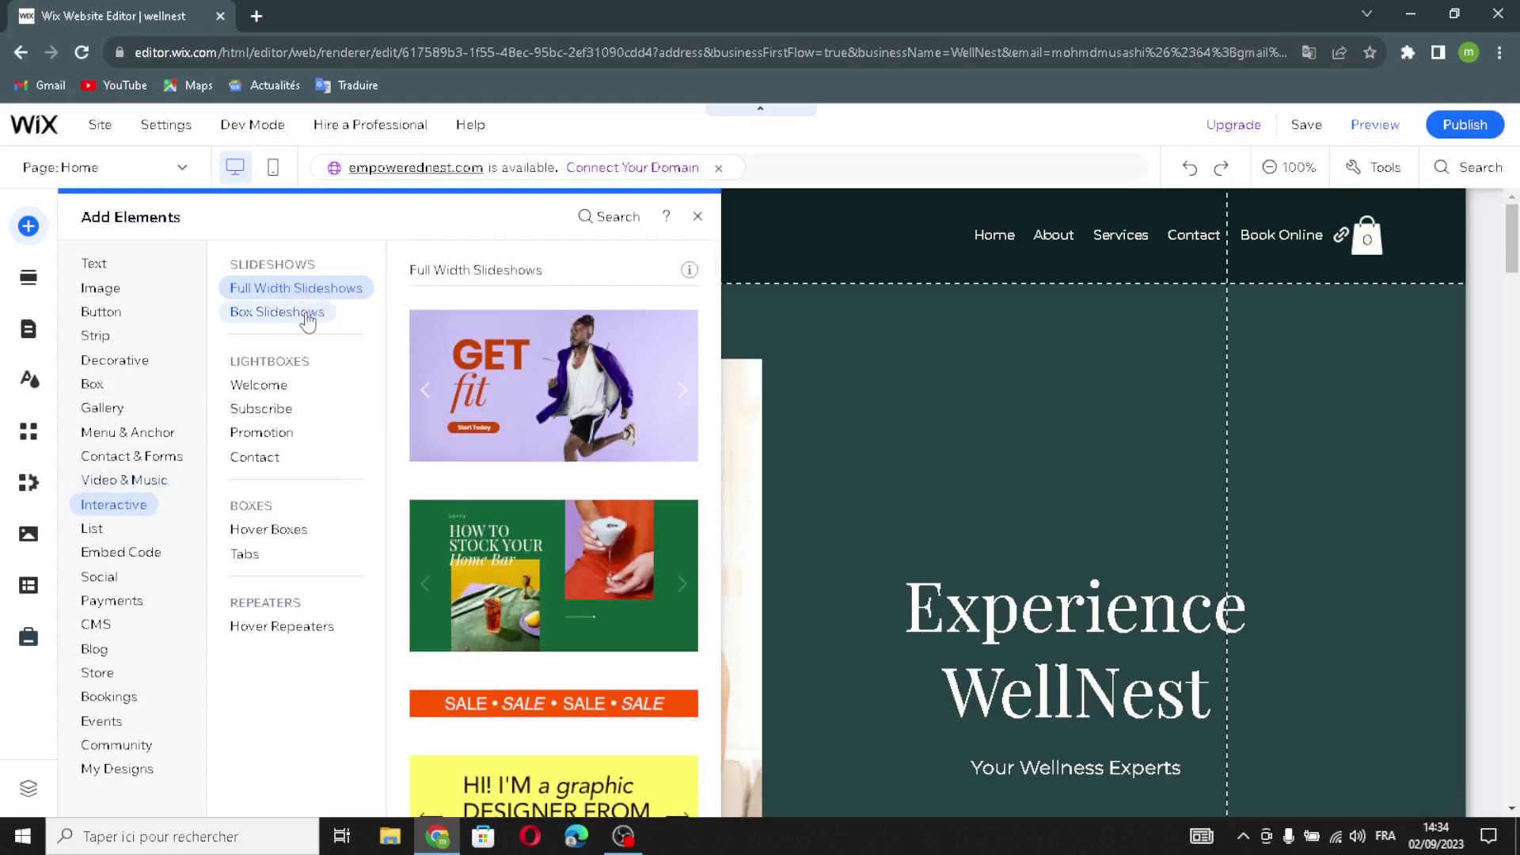
pyautogui.click(327, 289)
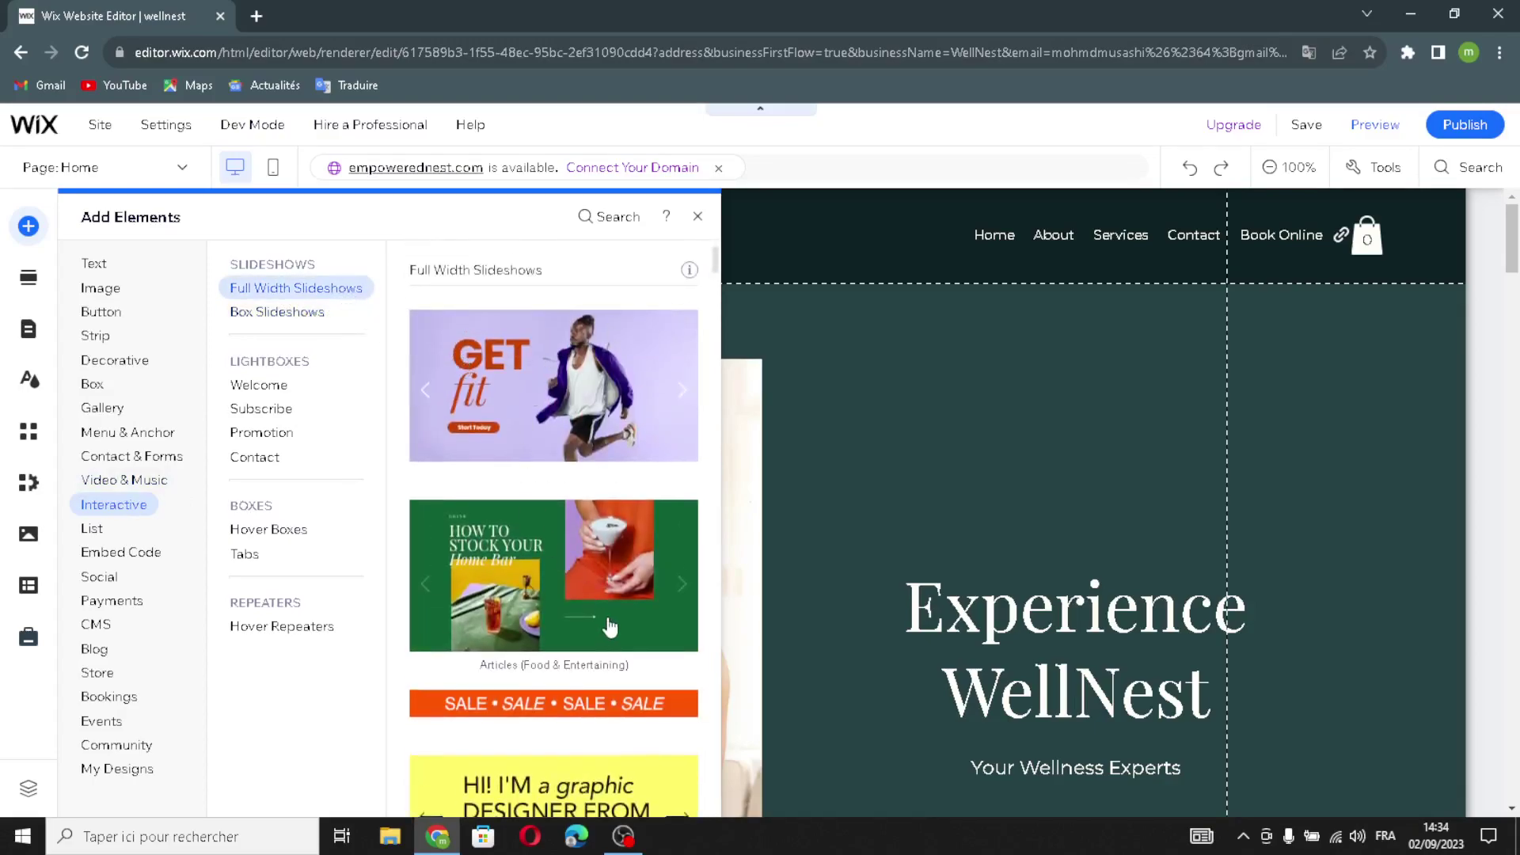
pyautogui.click(259, 384)
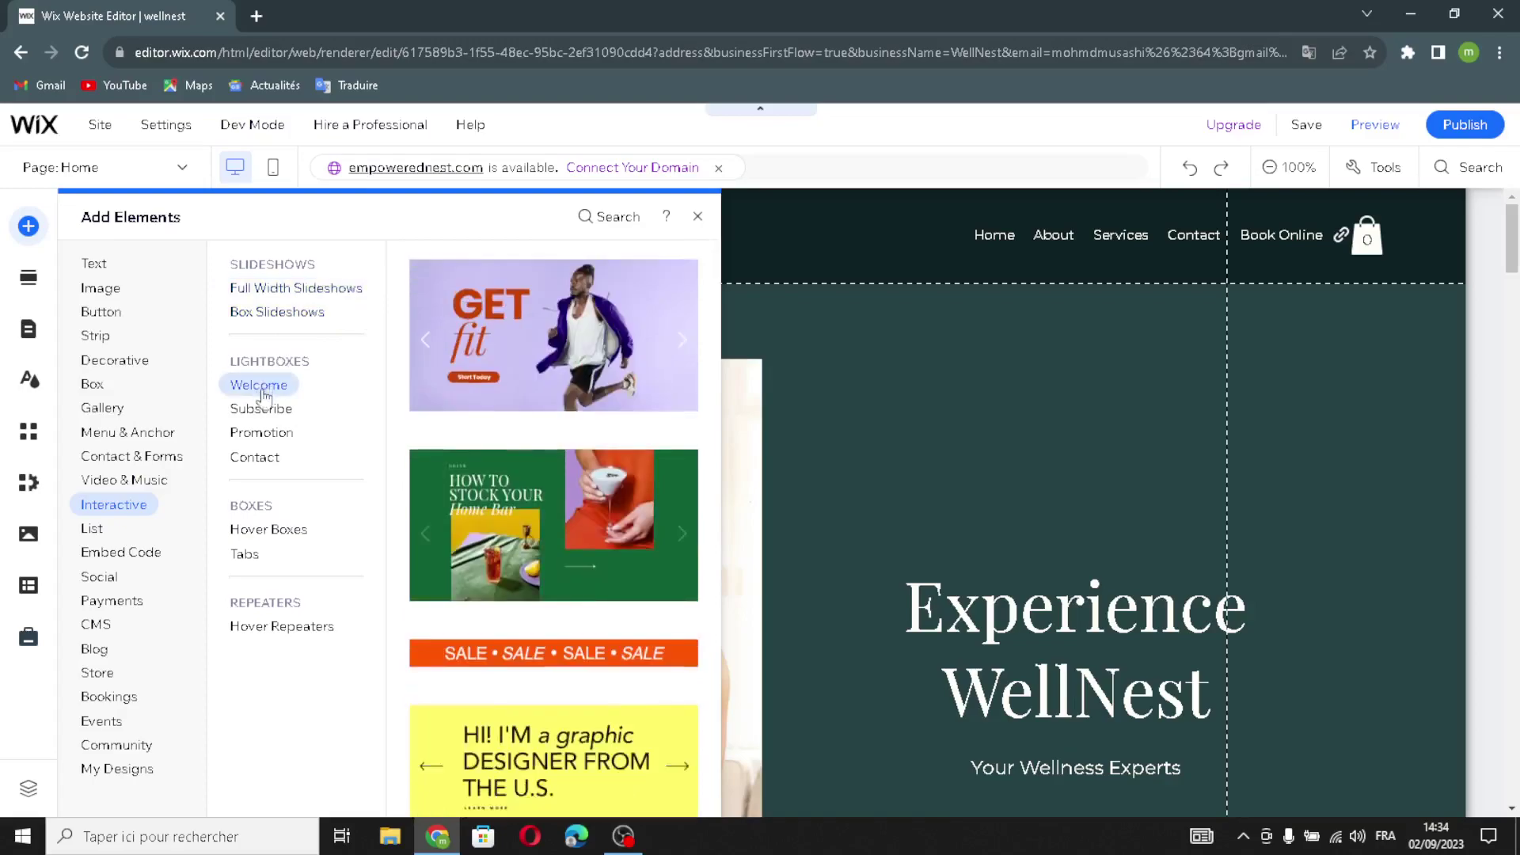
pyautogui.click(260, 408)
pyautogui.click(261, 431)
pyautogui.click(259, 466)
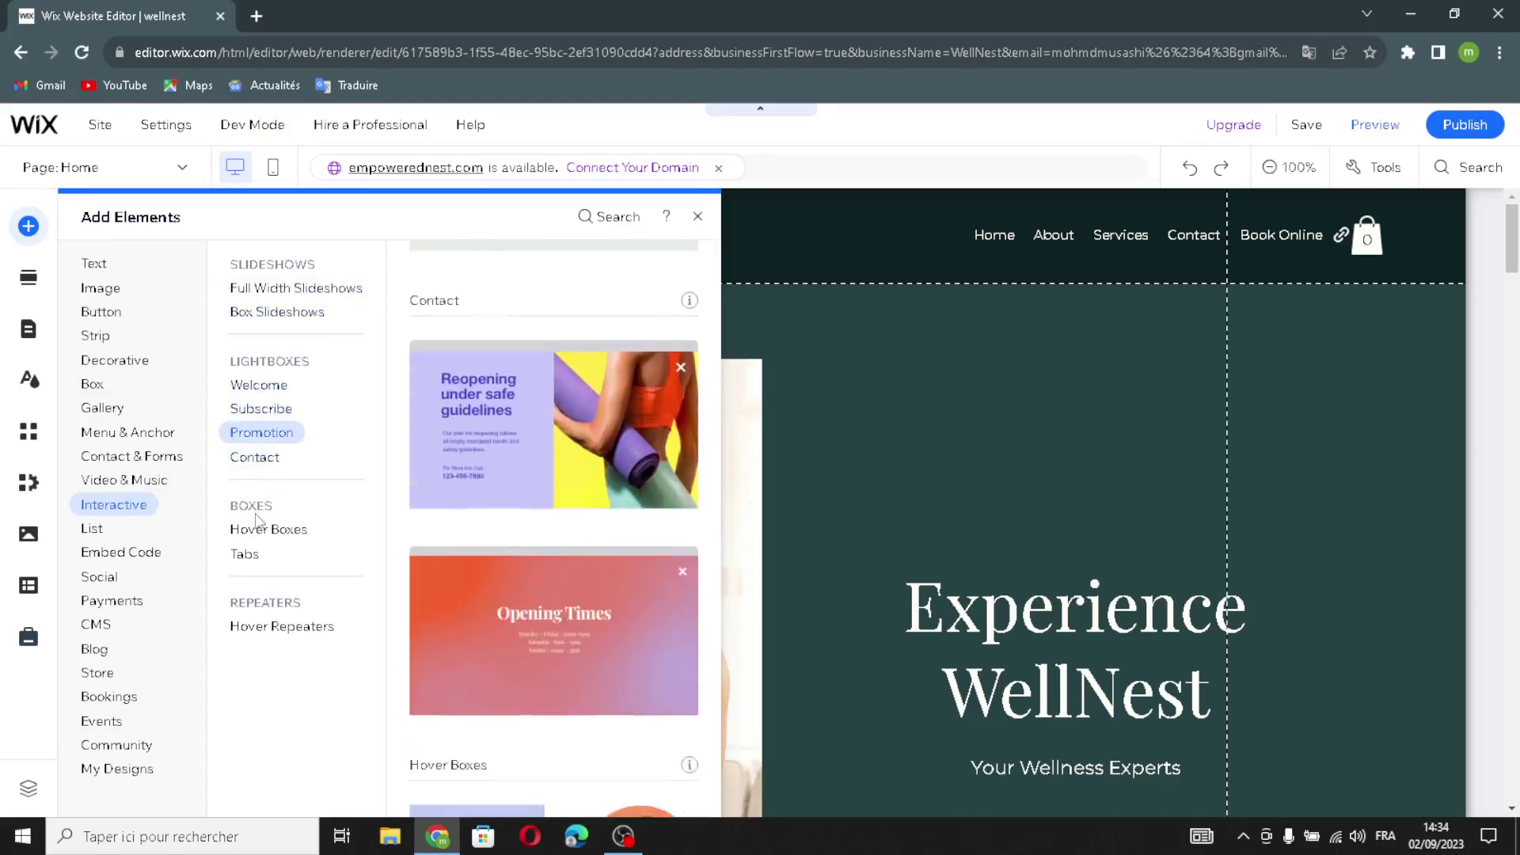
pyautogui.click(247, 530)
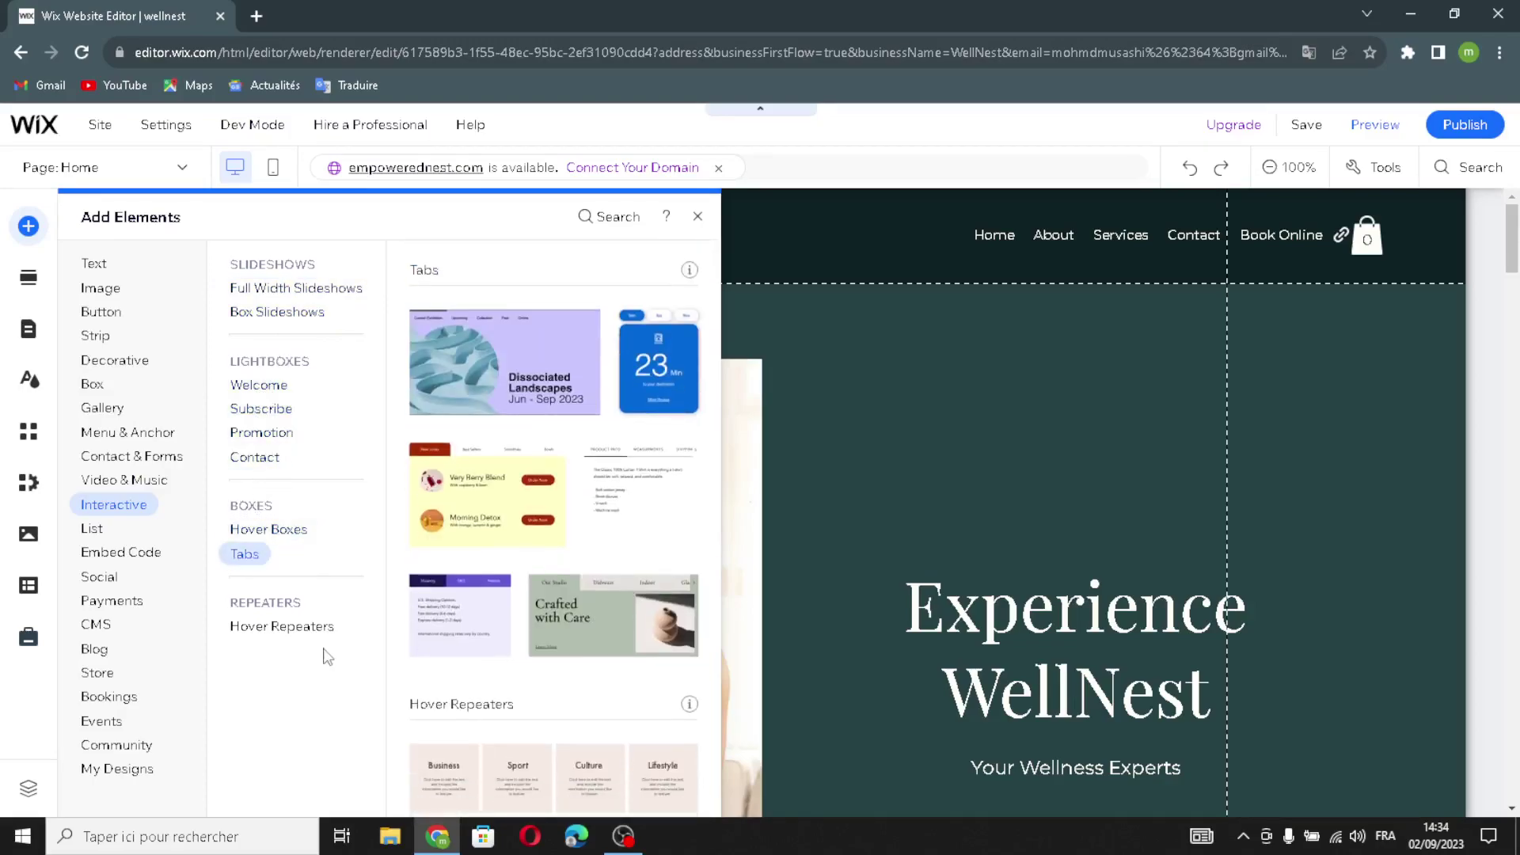
pyautogui.click(303, 626)
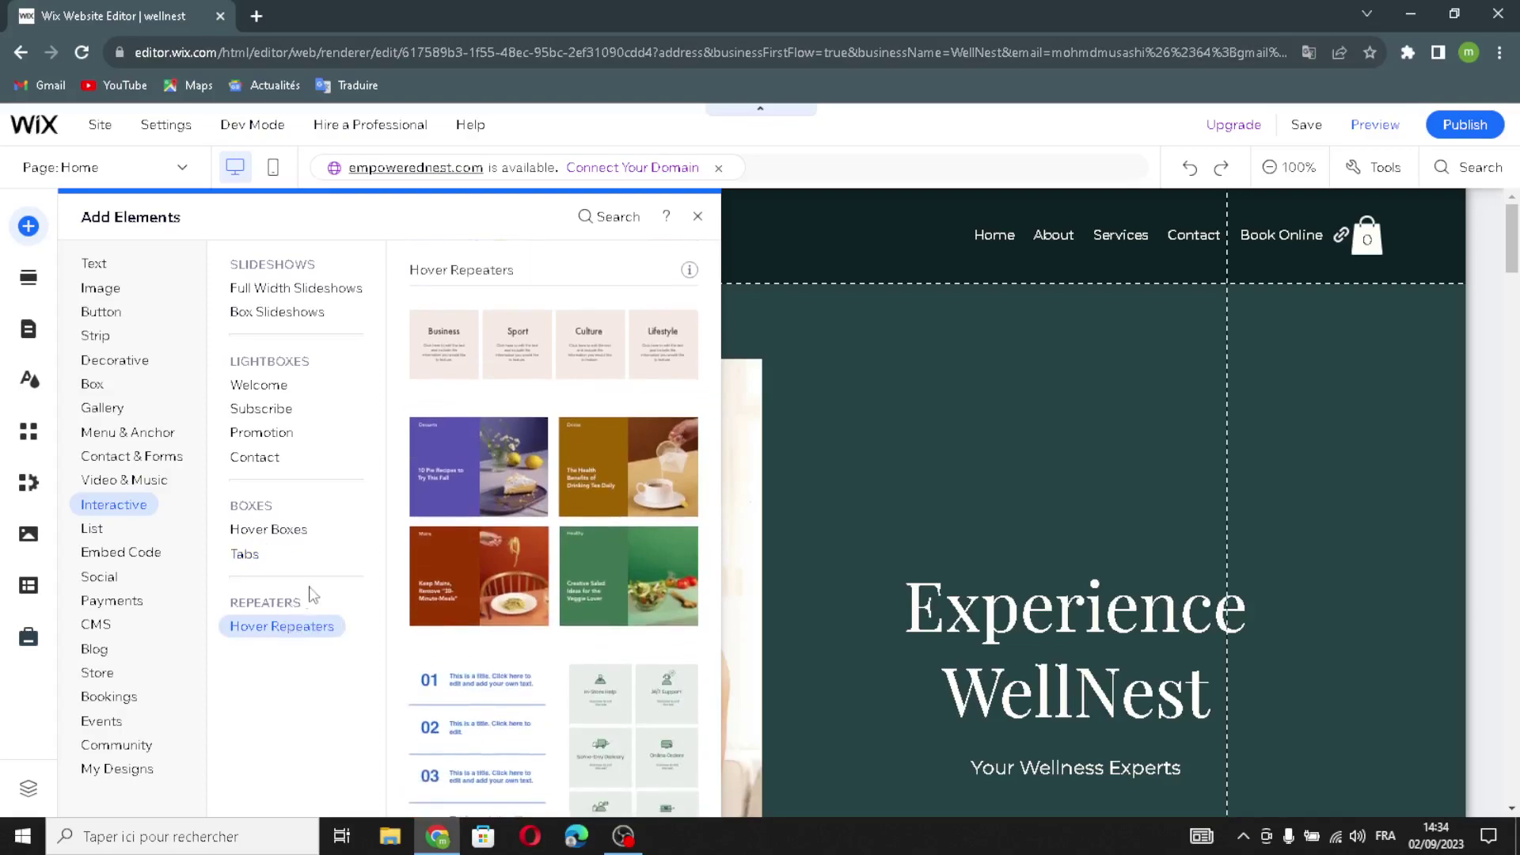
# Look at the List section's Hover and Blank Repeaters, ending on the Embed Code elements
pyautogui.click(143, 552)
pyautogui.click(93, 529)
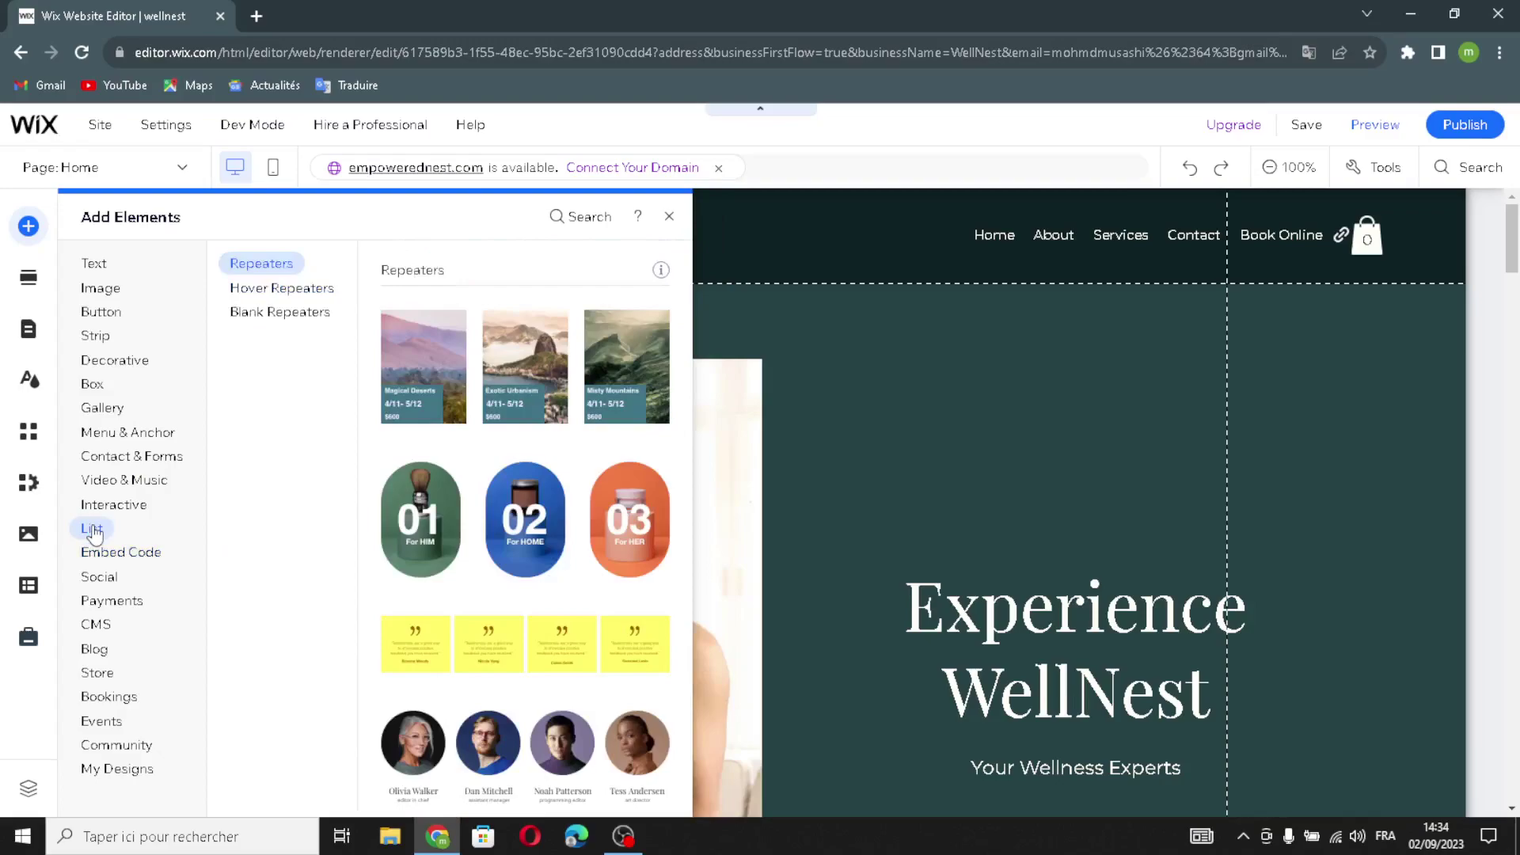
pyautogui.click(250, 289)
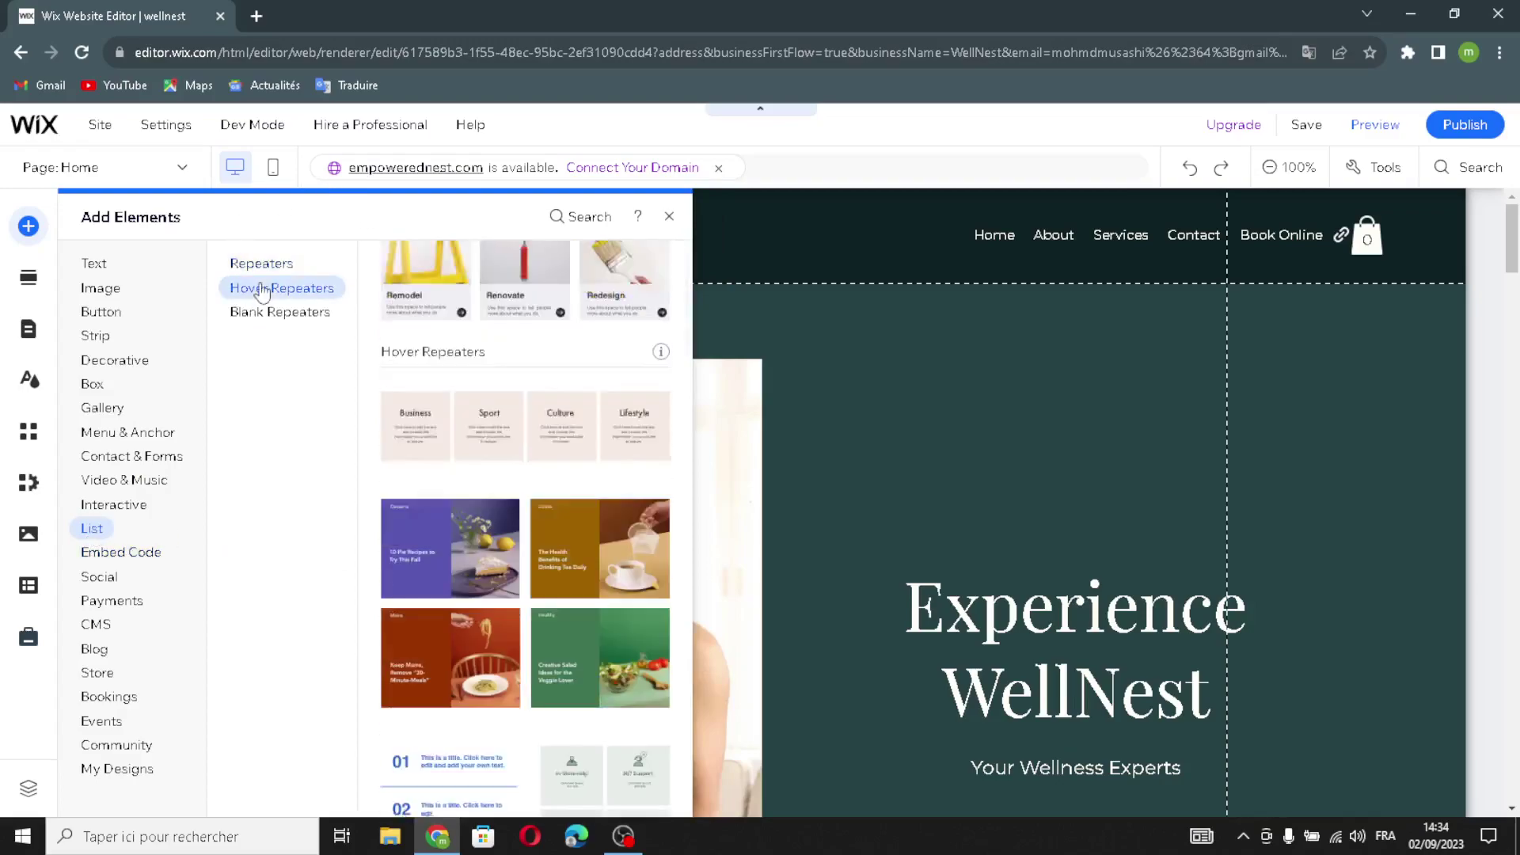
pyautogui.click(287, 309)
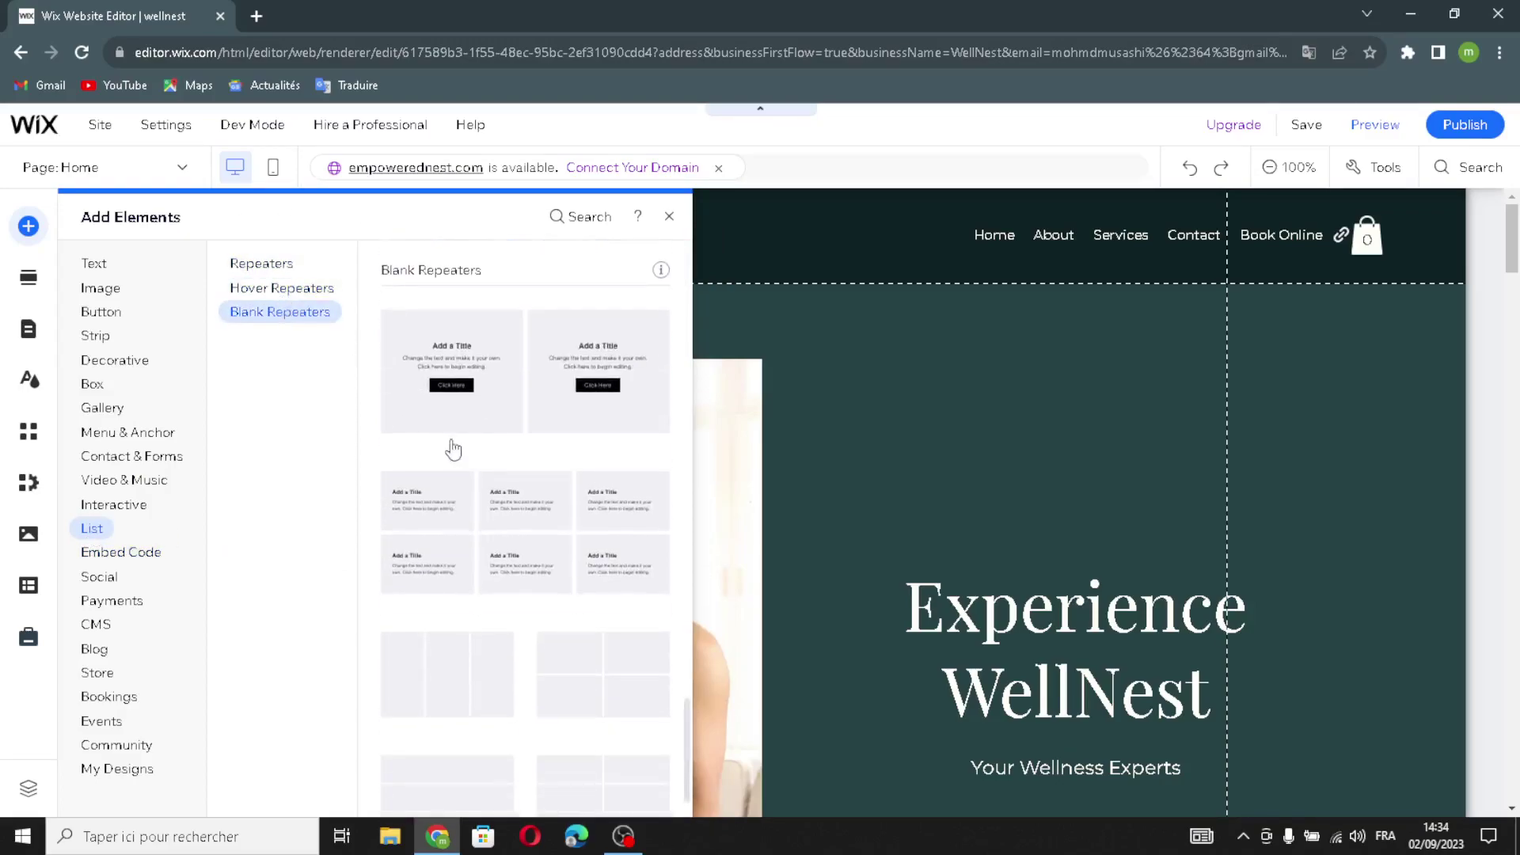
pyautogui.click(149, 562)
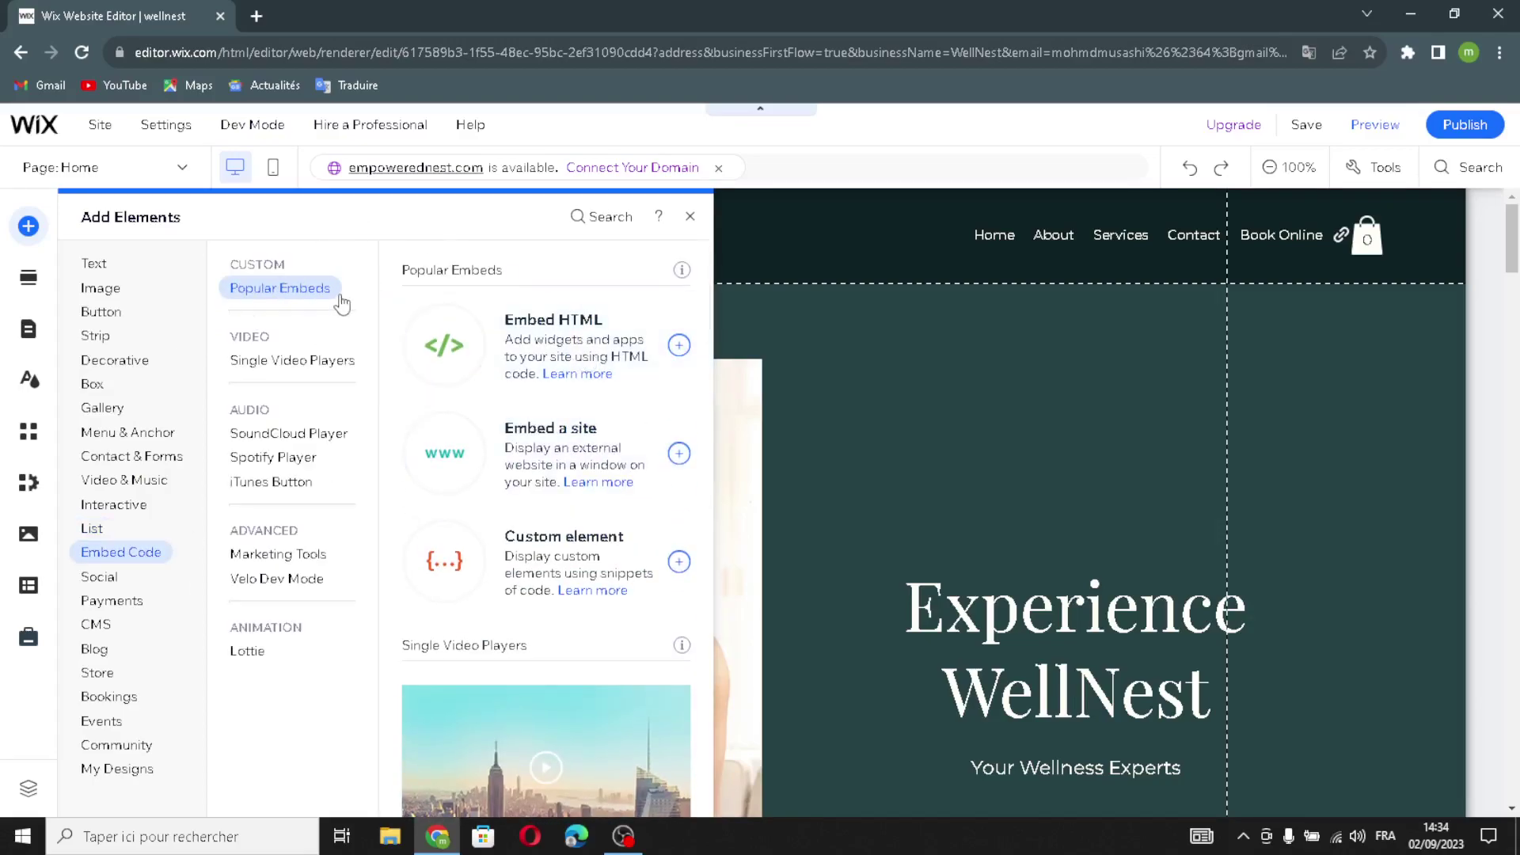
# Review the embed video, SoundCloud, Spotify, Marketing Tools, Velo Dev Mode and Lottie elements
pyautogui.click(289, 361)
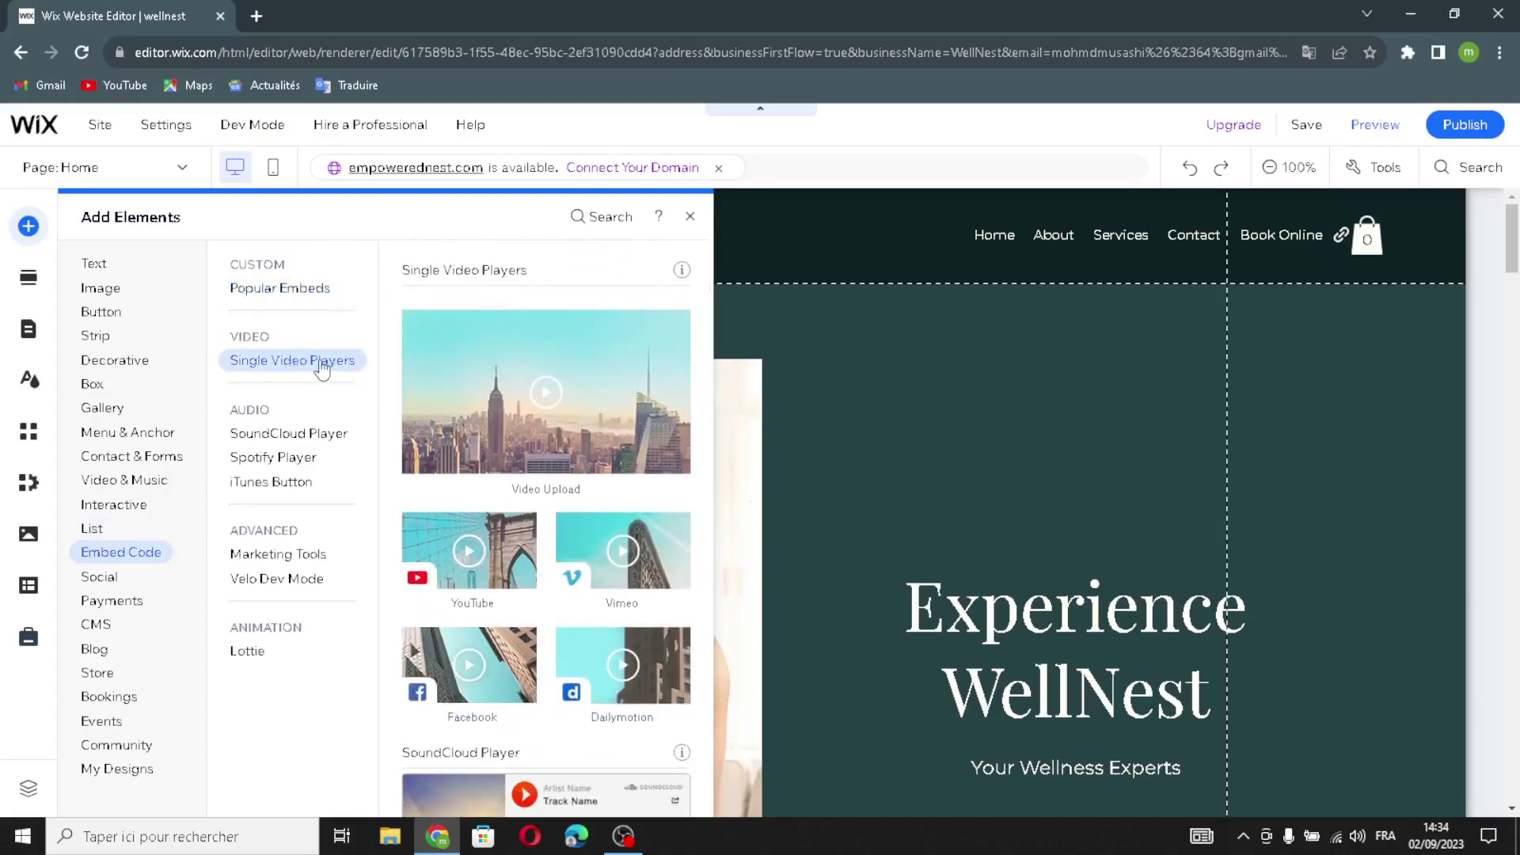
pyautogui.click(277, 432)
pyautogui.click(281, 457)
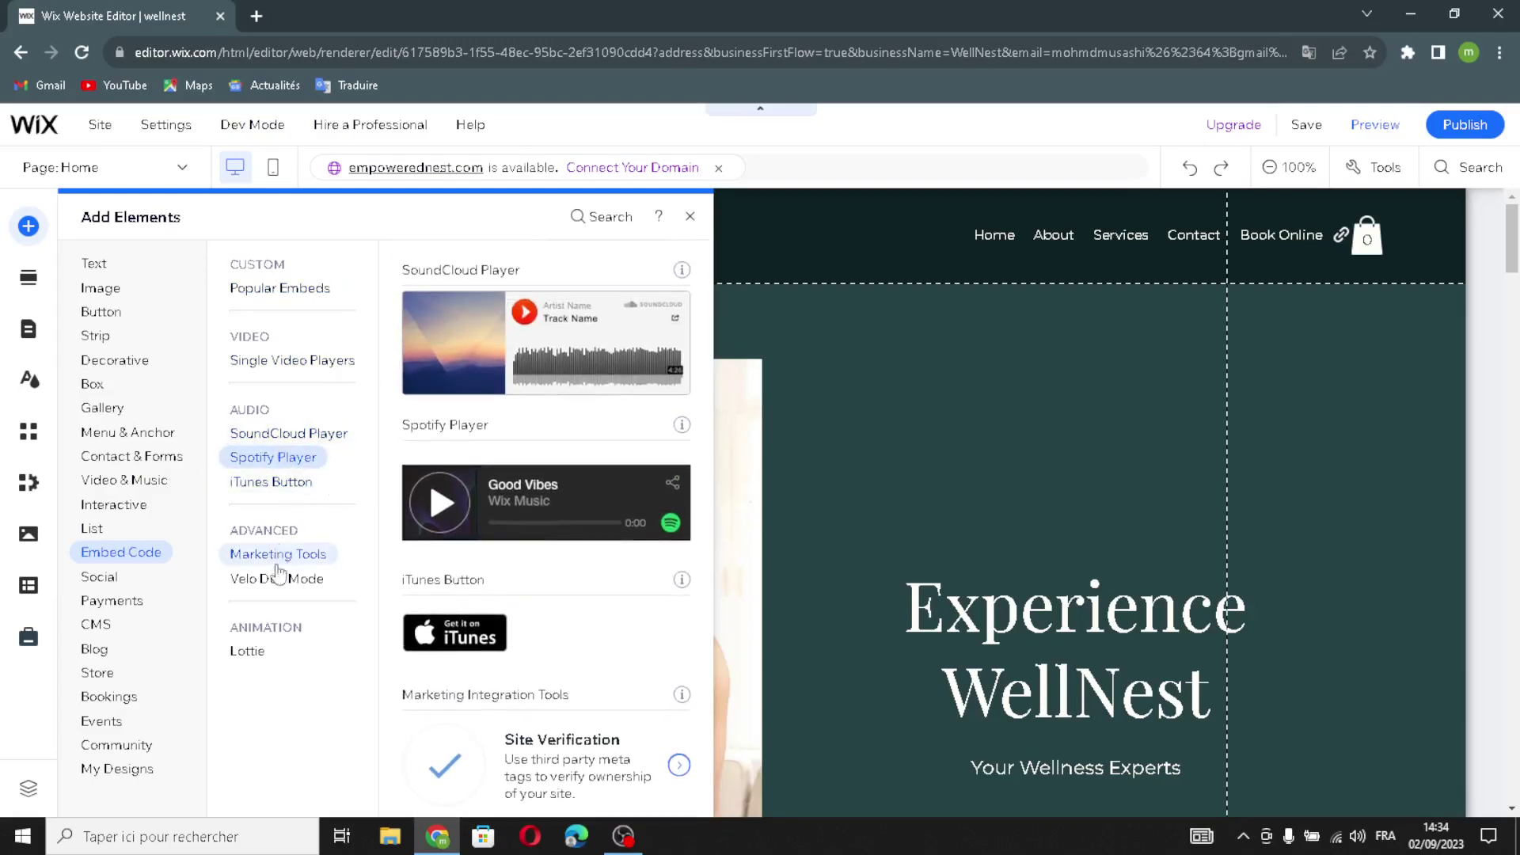
pyautogui.click(298, 572)
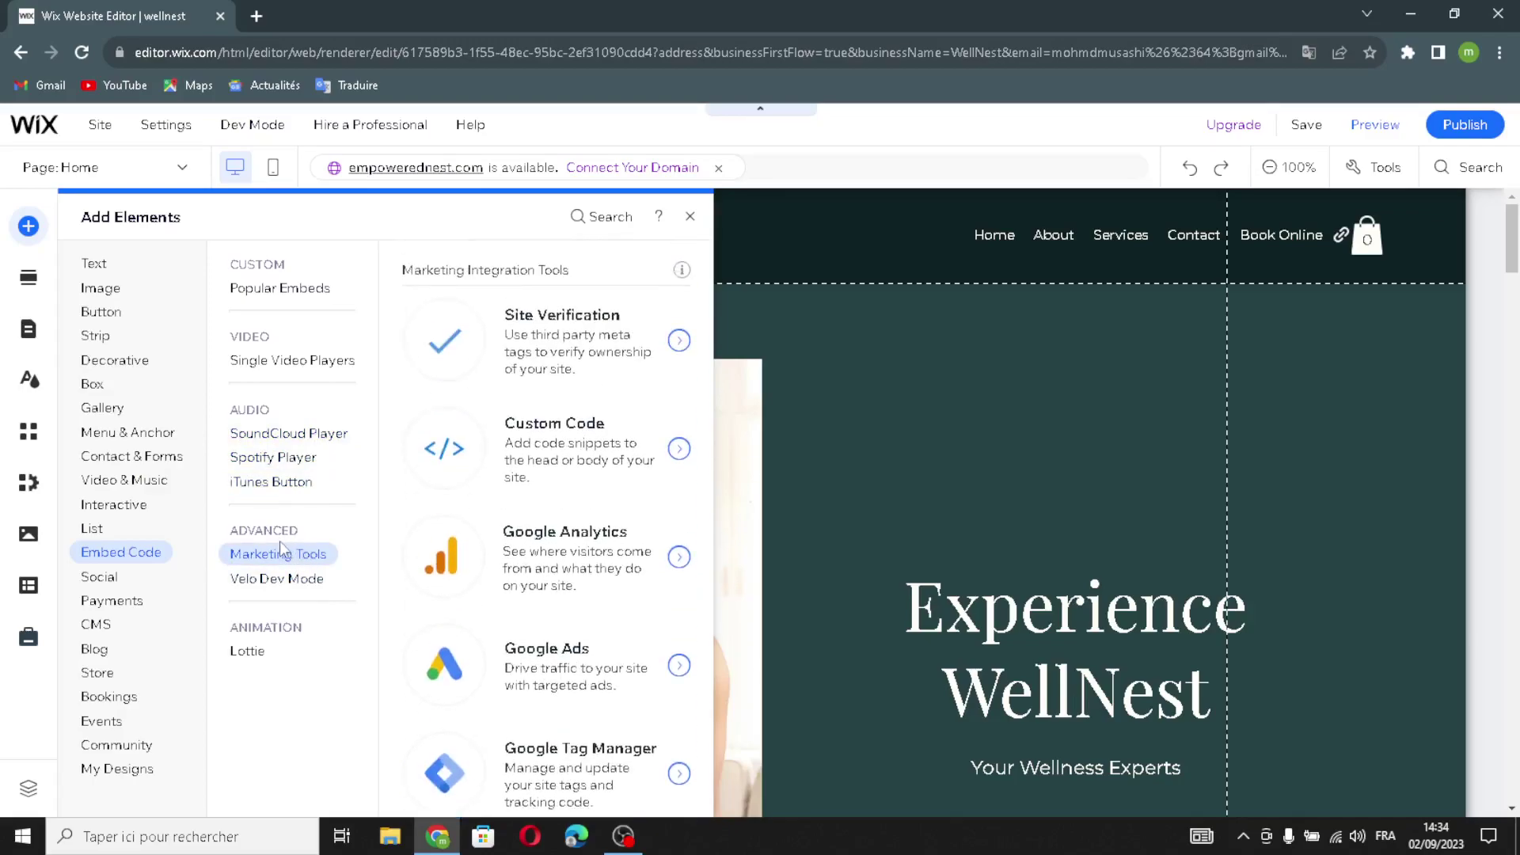
pyautogui.click(297, 578)
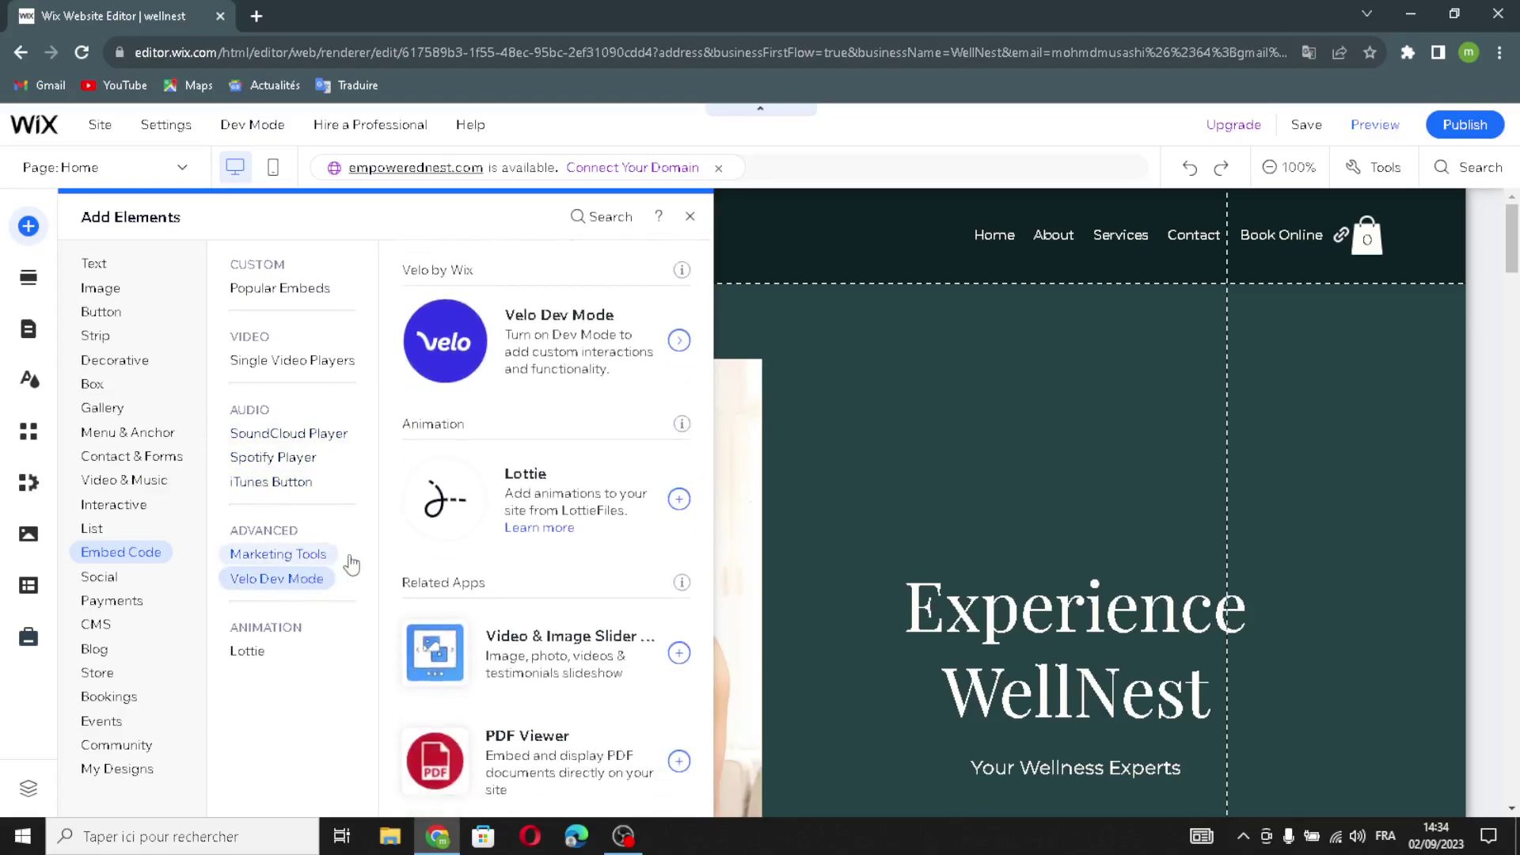
pyautogui.click(266, 650)
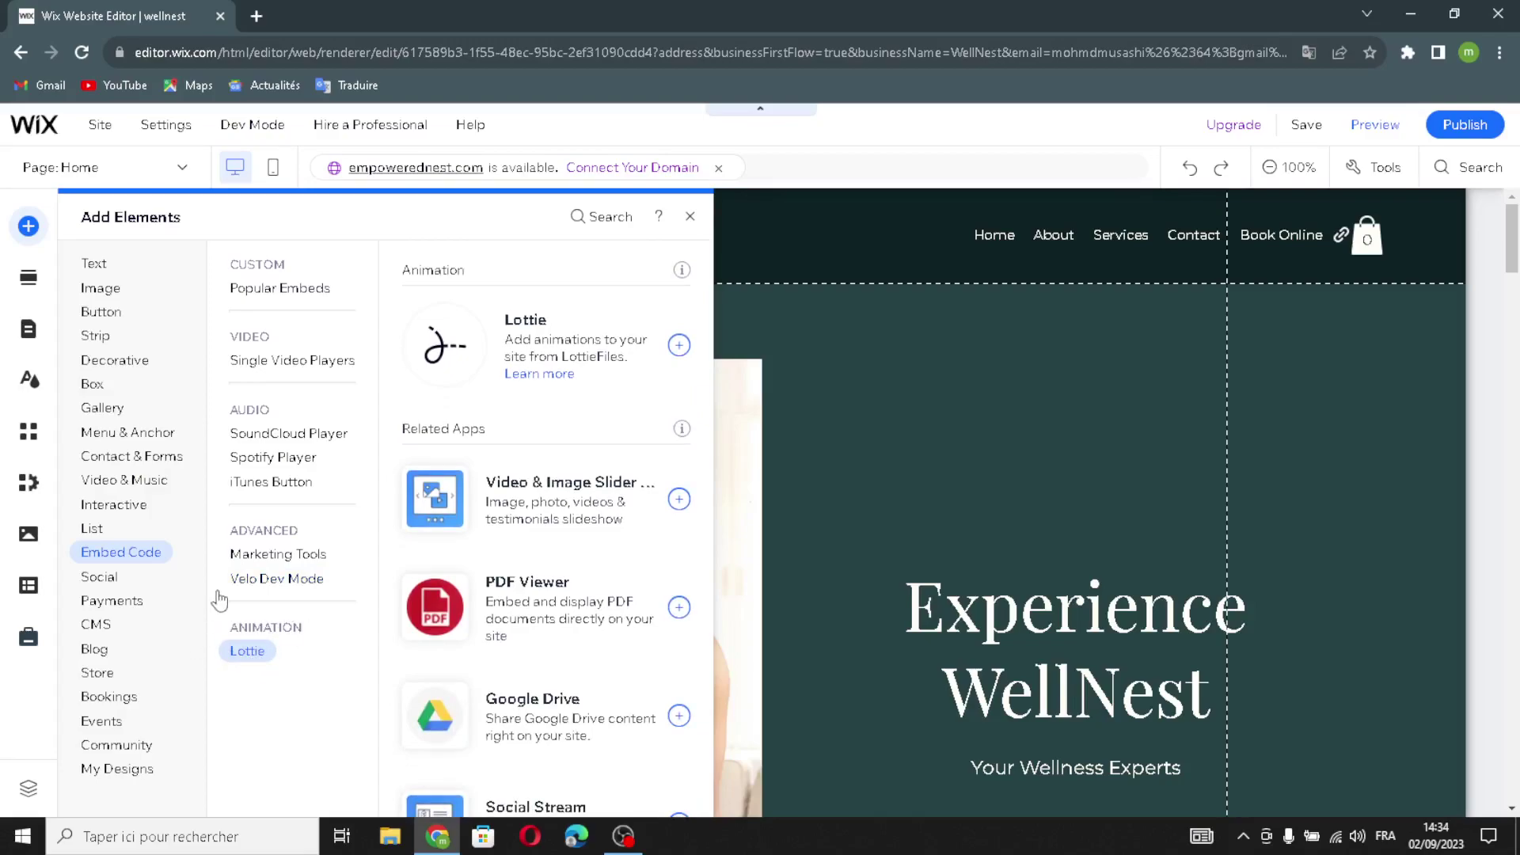
pyautogui.click(95, 577)
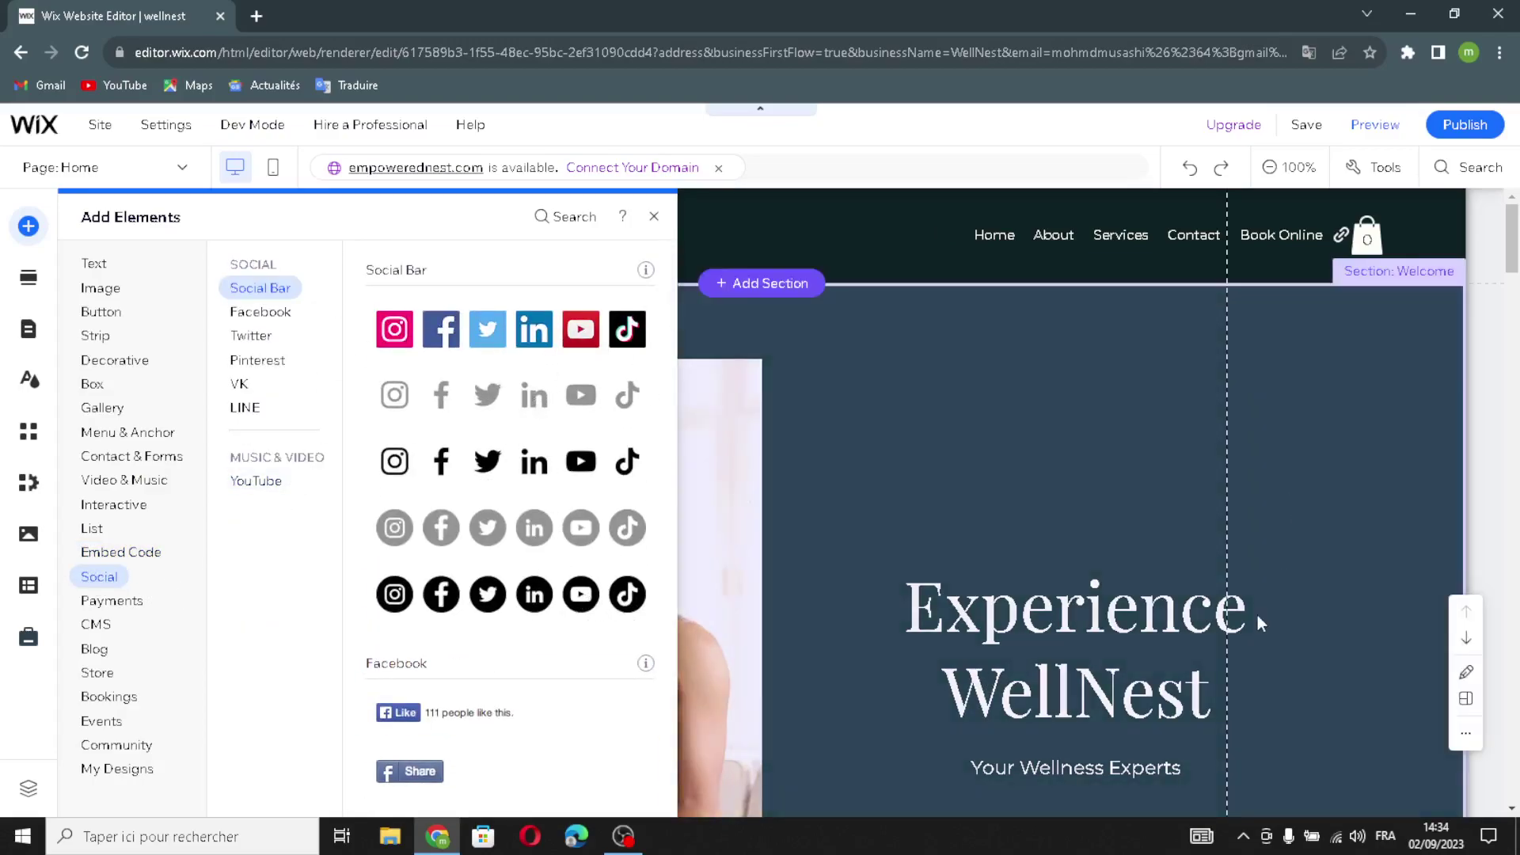
# View the Facebook widgets, then the Payments order forms, Pricing Plans and online store offers
pyautogui.scroll(-10, 1263, 618)
pyautogui.scroll(-3, 834, 532)
pyautogui.click(277, 313)
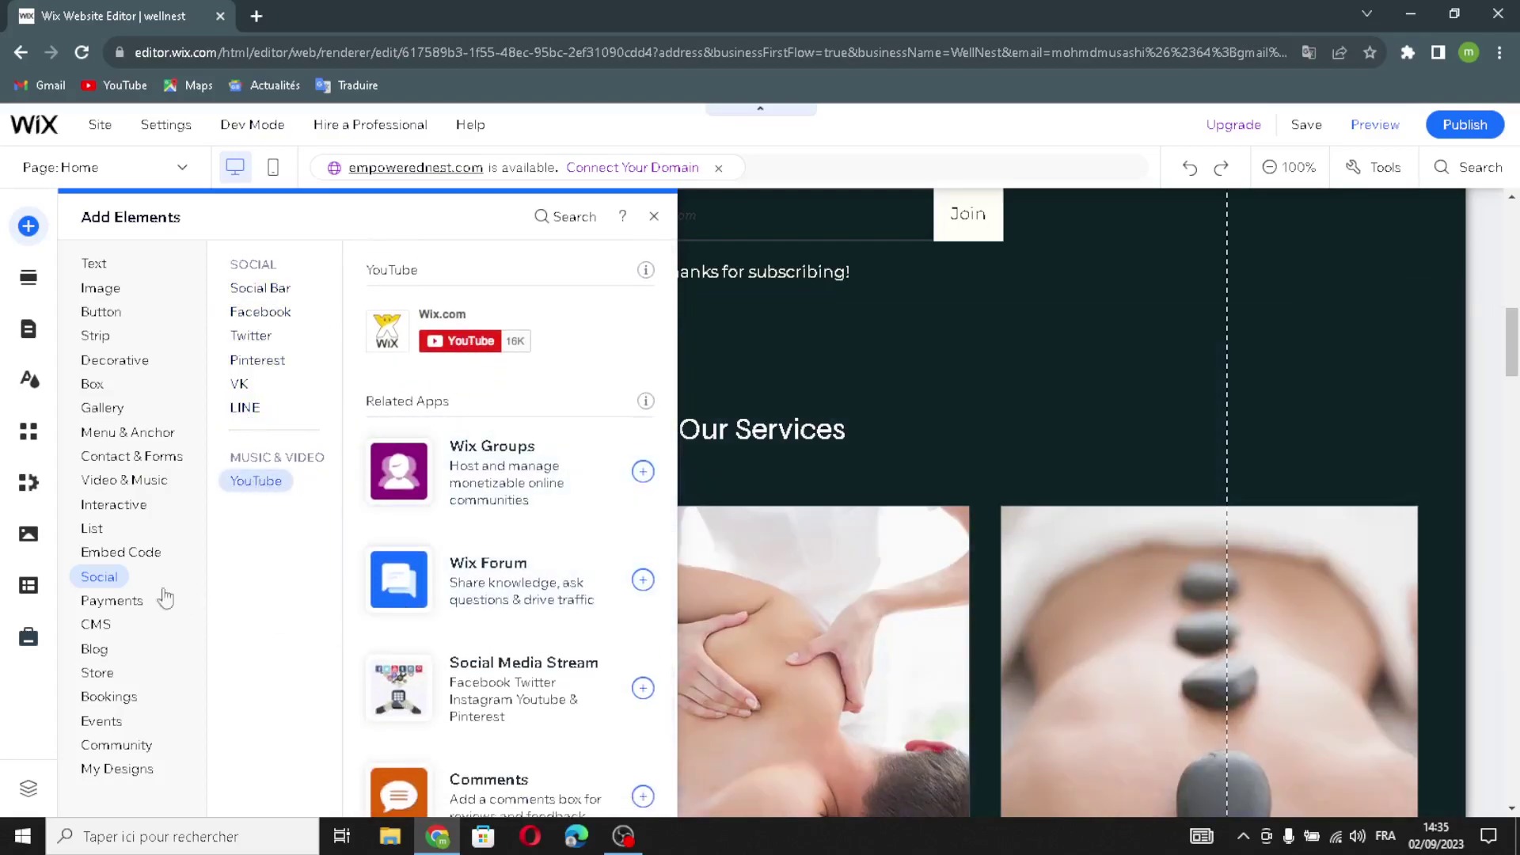
pyautogui.moveTo(127, 609)
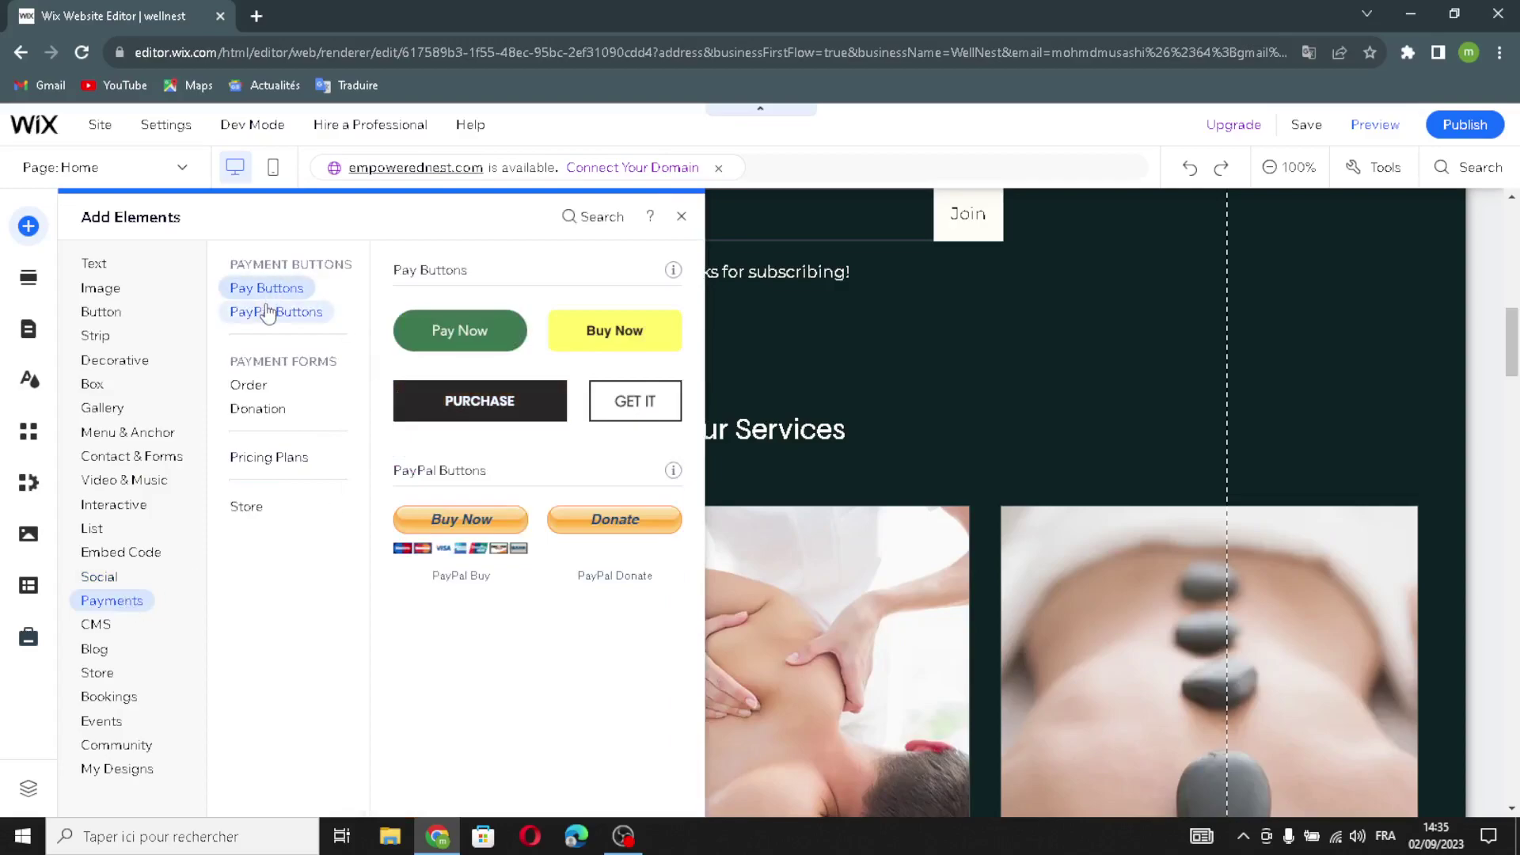
pyautogui.click(244, 384)
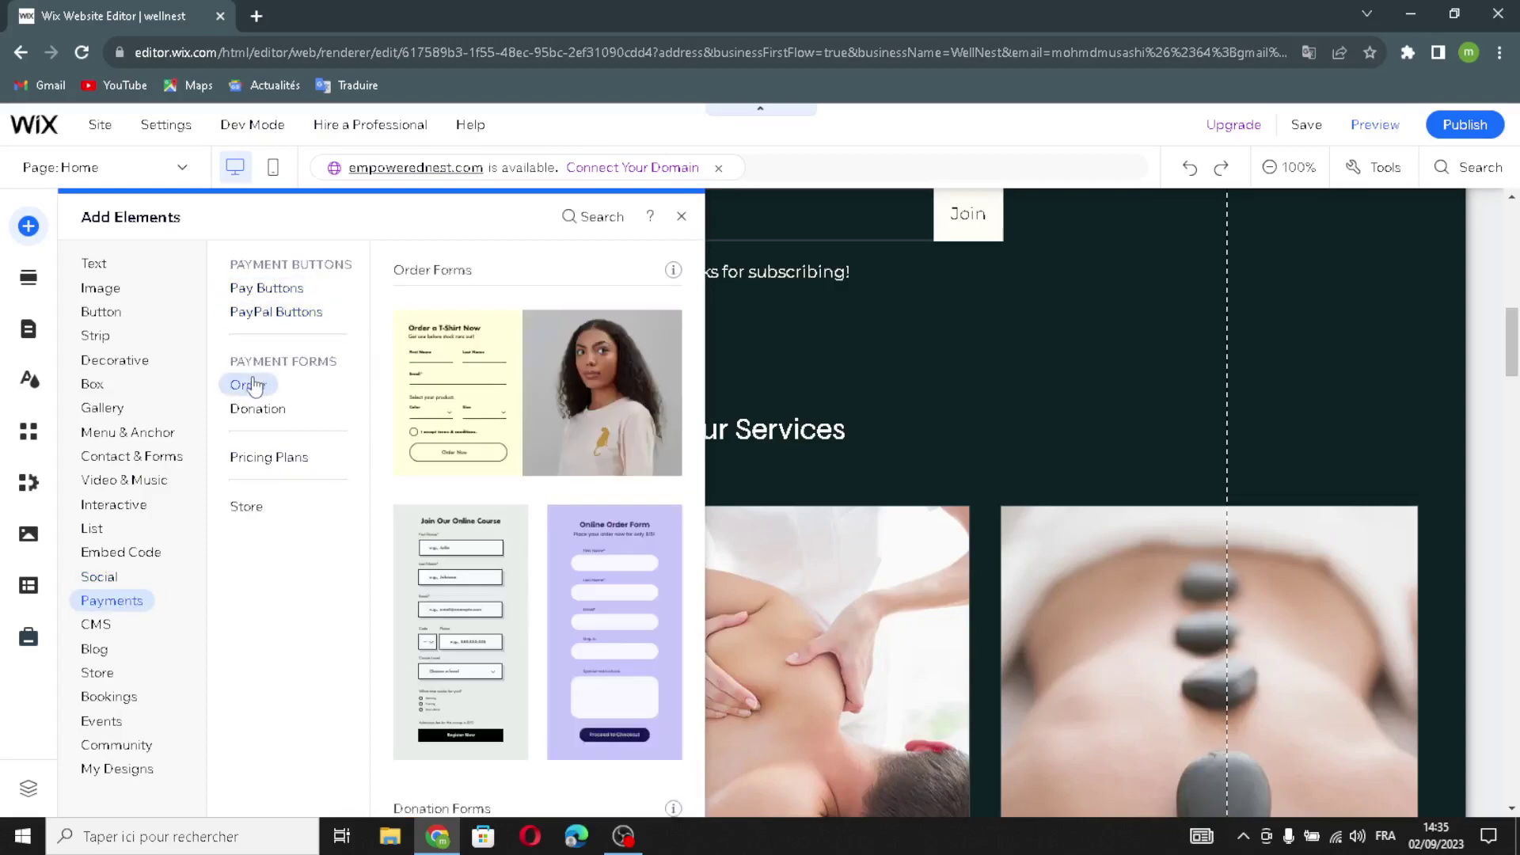
pyautogui.click(251, 463)
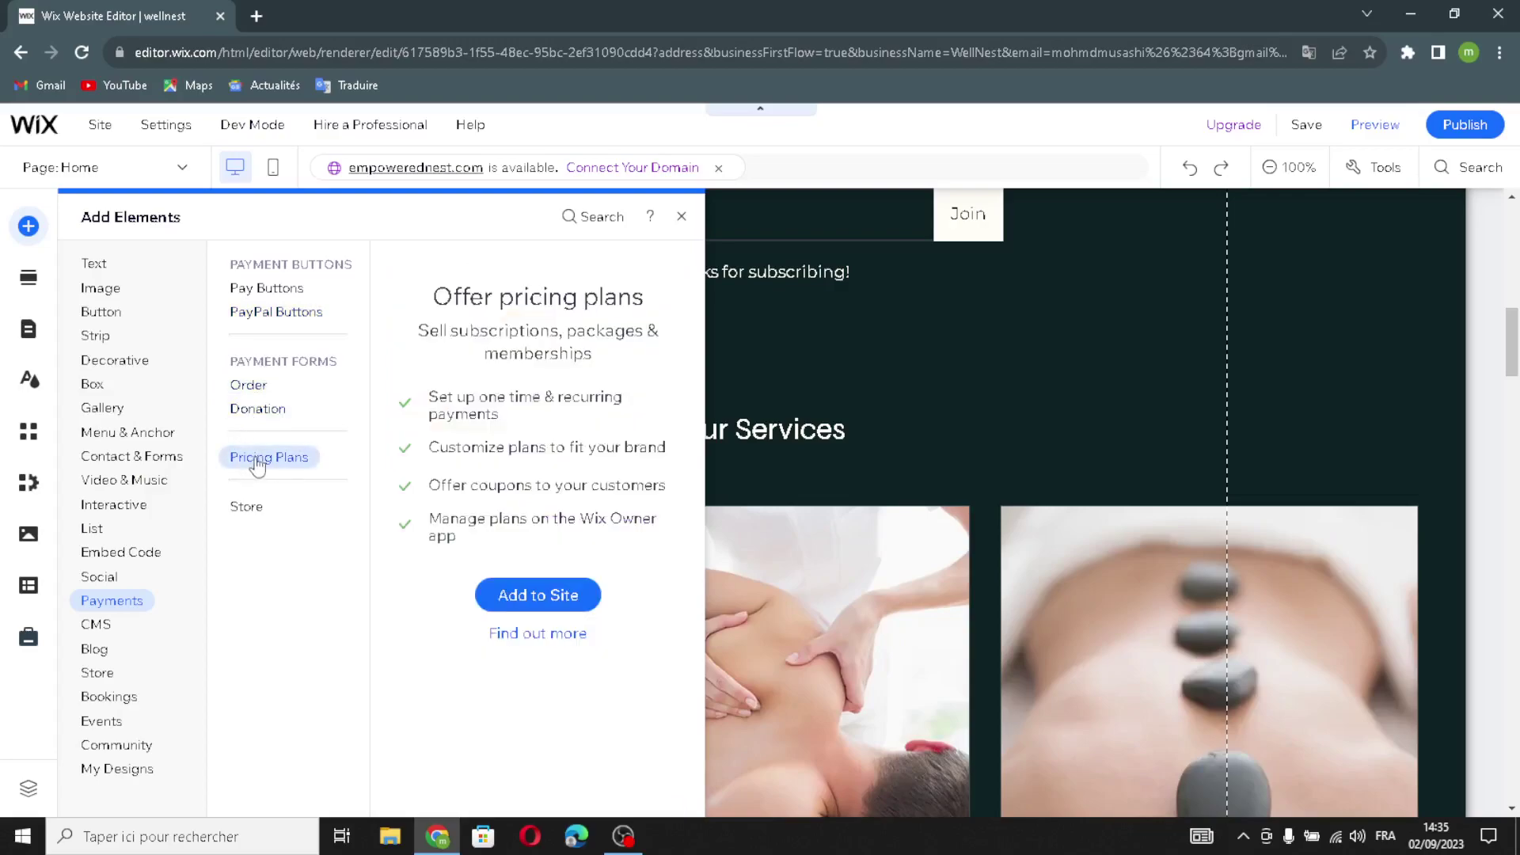
pyautogui.click(244, 510)
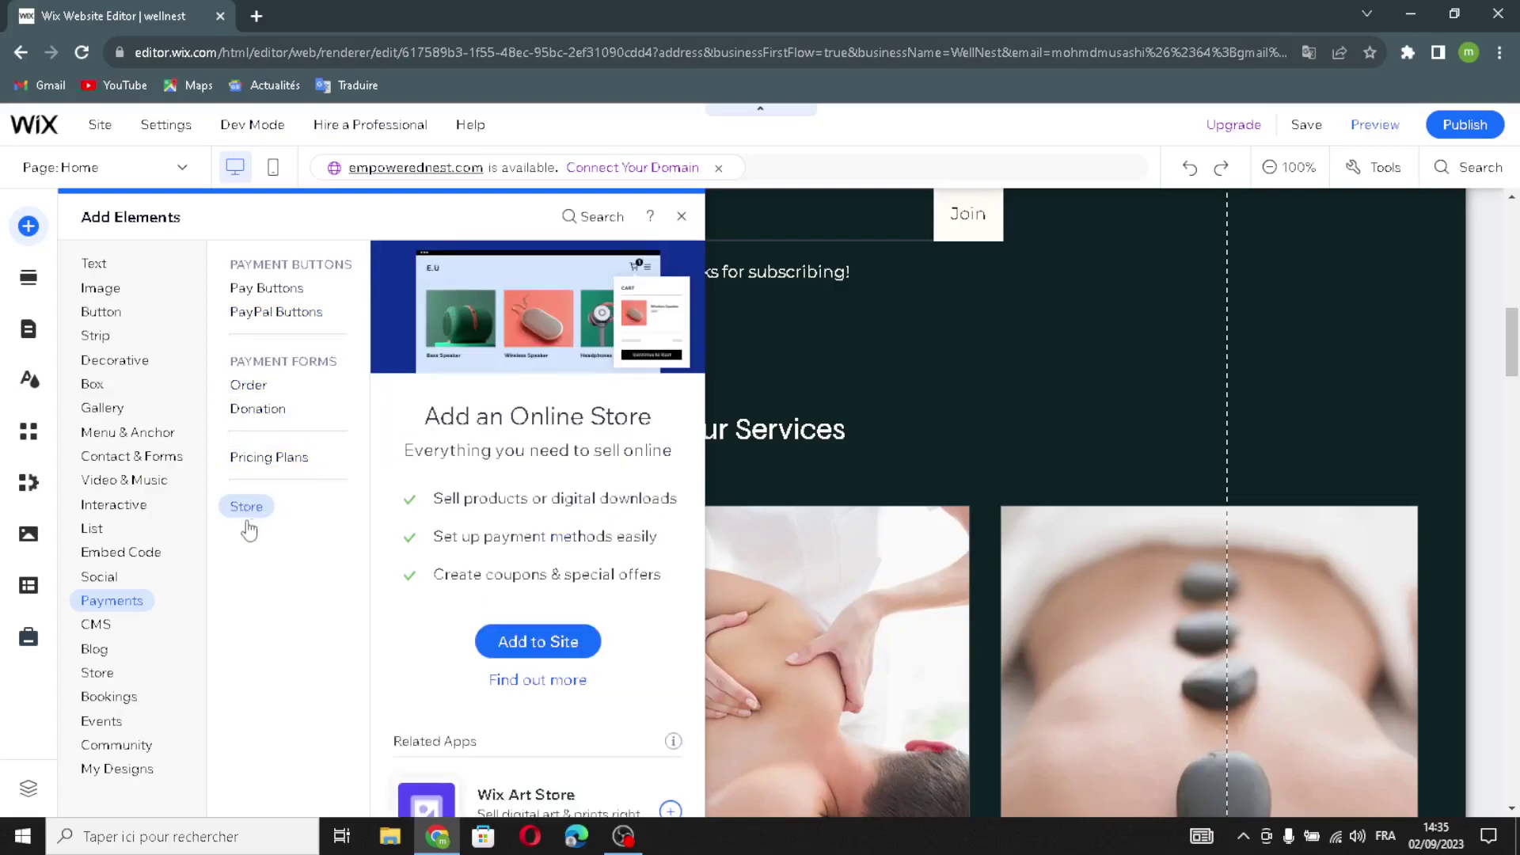
pyautogui.click(99, 625)
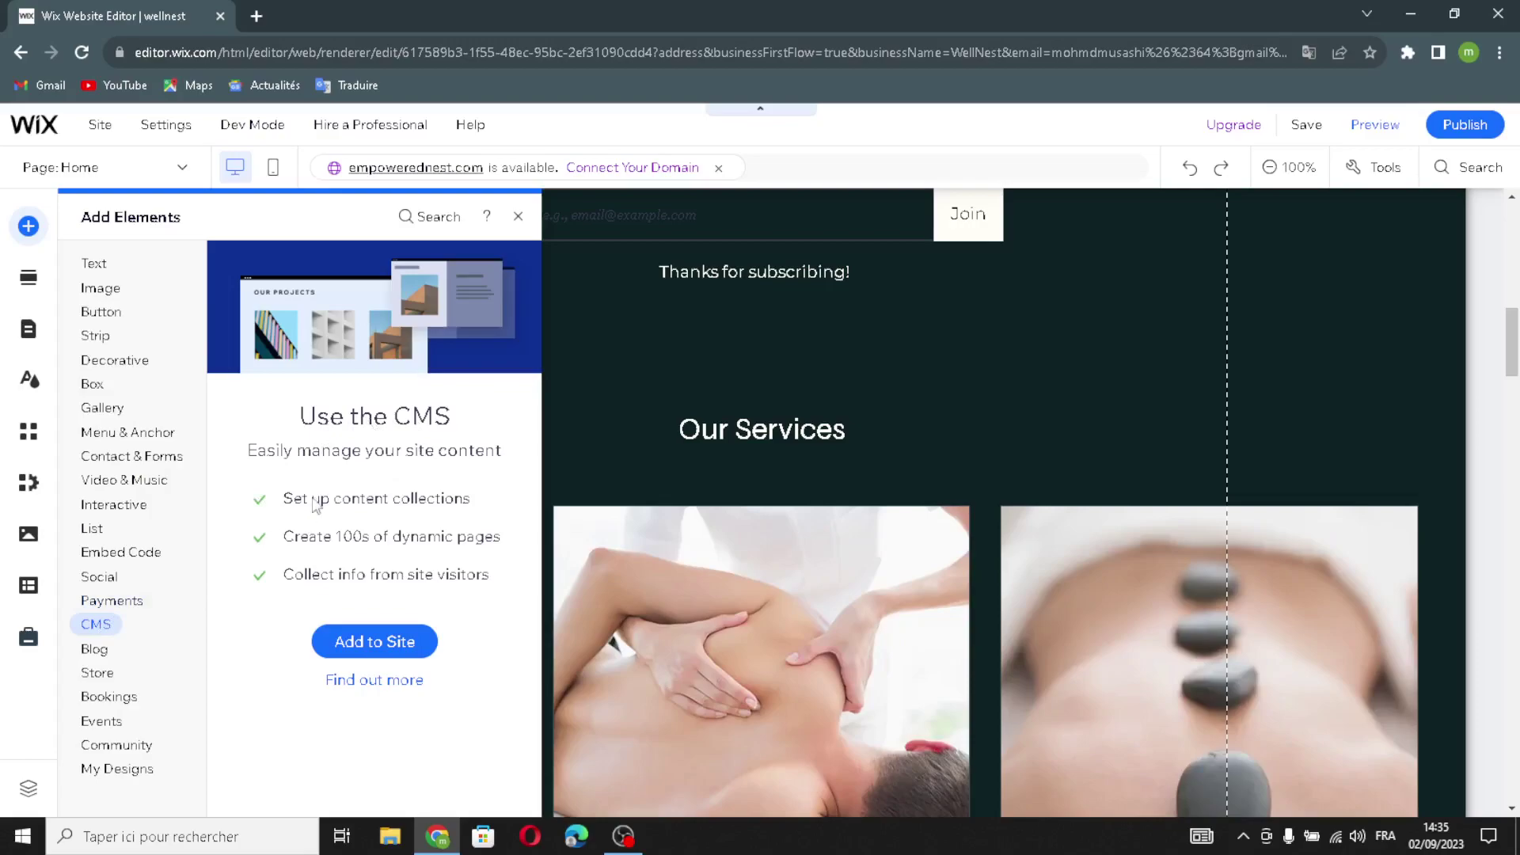
# Browse the Blog, Store, Bookings, Events, My Designs and Community categories up to the Member's Area offer
pyautogui.click(117, 655)
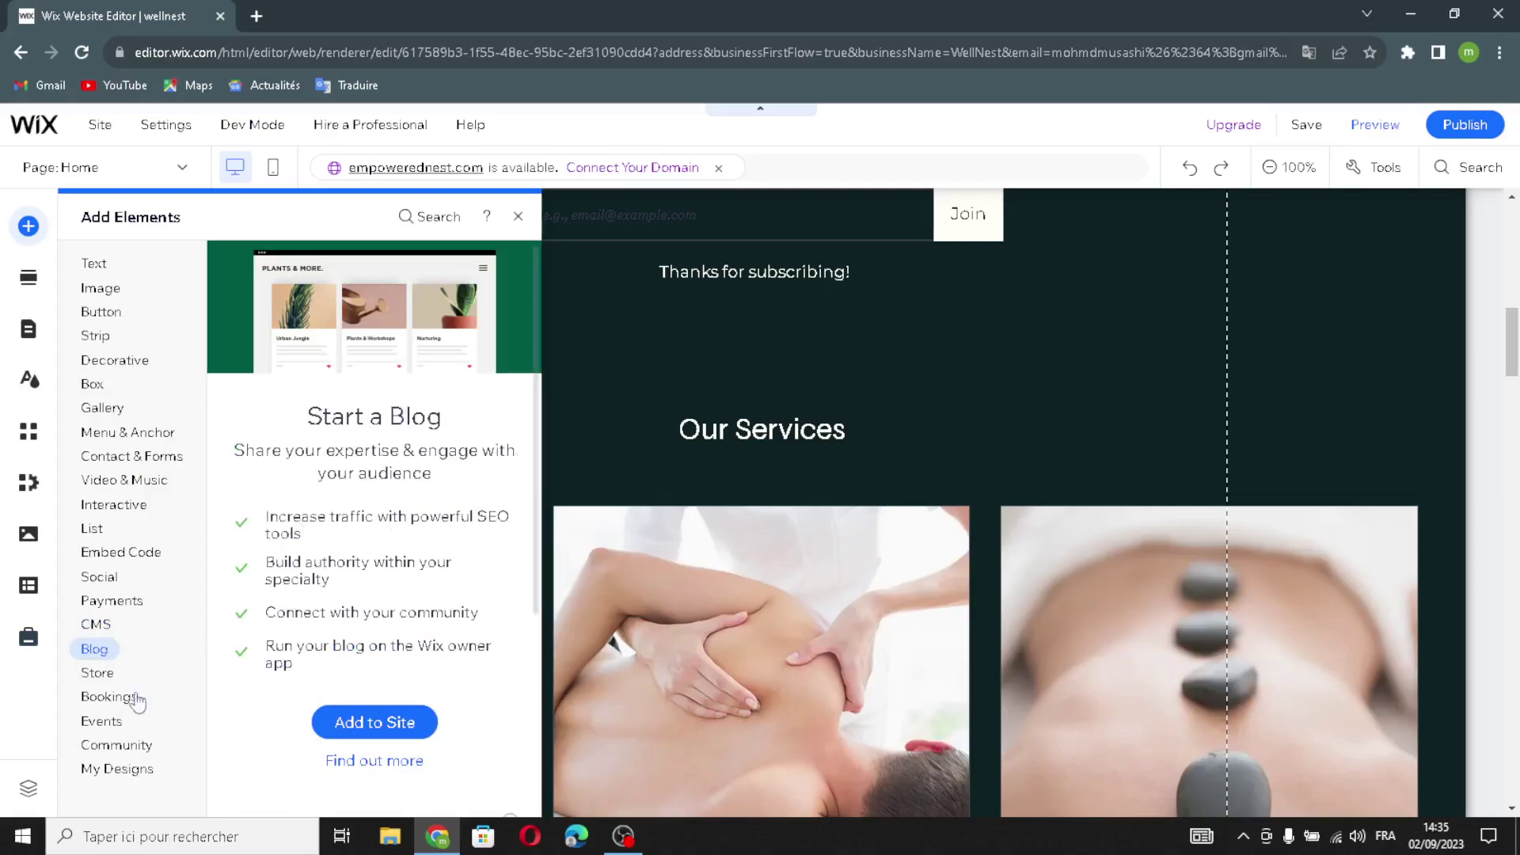
pyautogui.moveTo(97, 679)
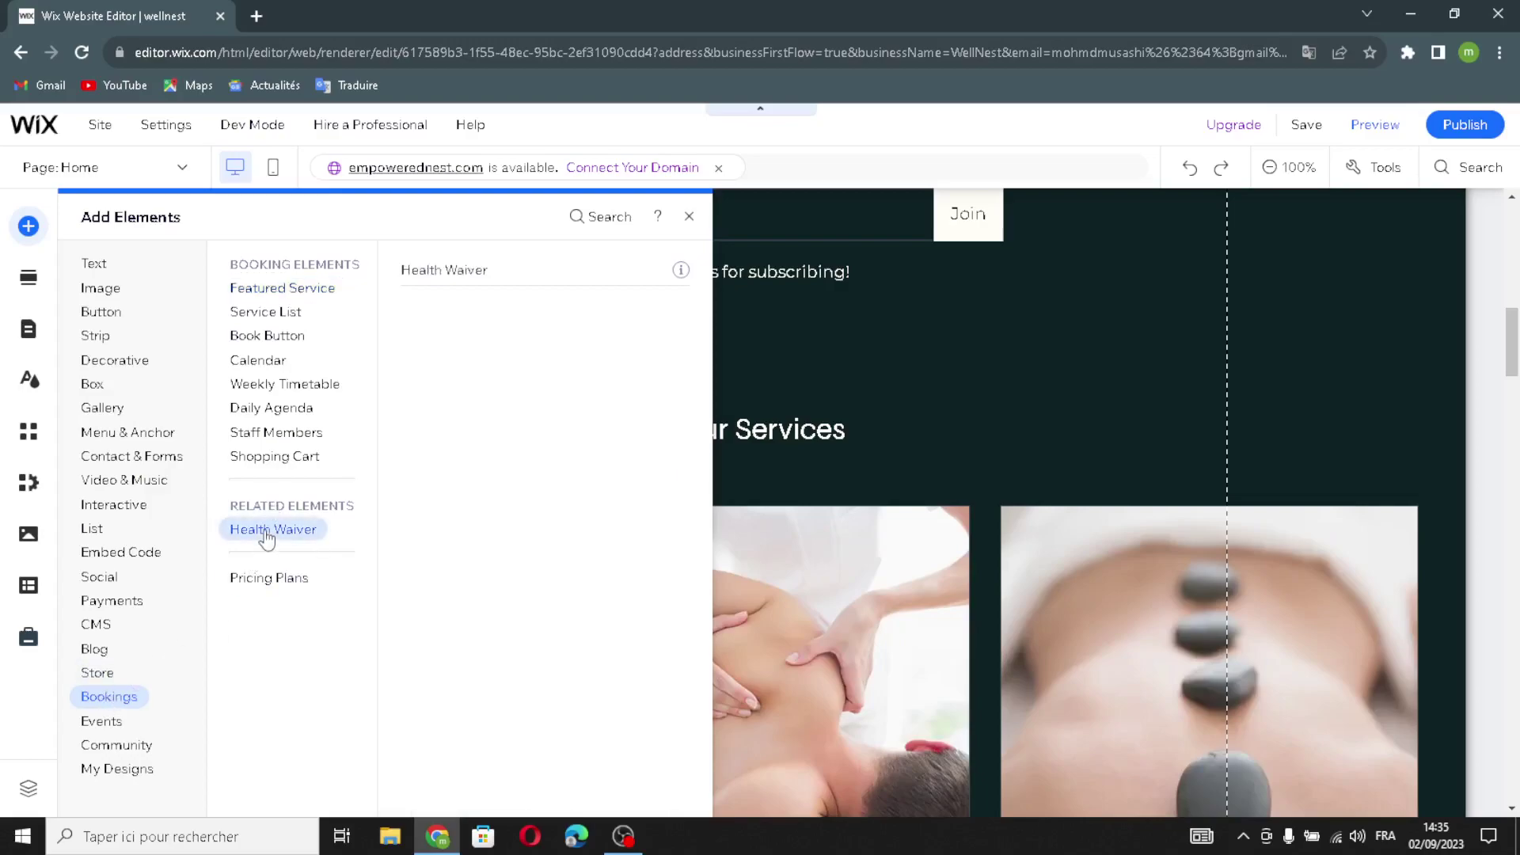
pyautogui.moveTo(257, 594)
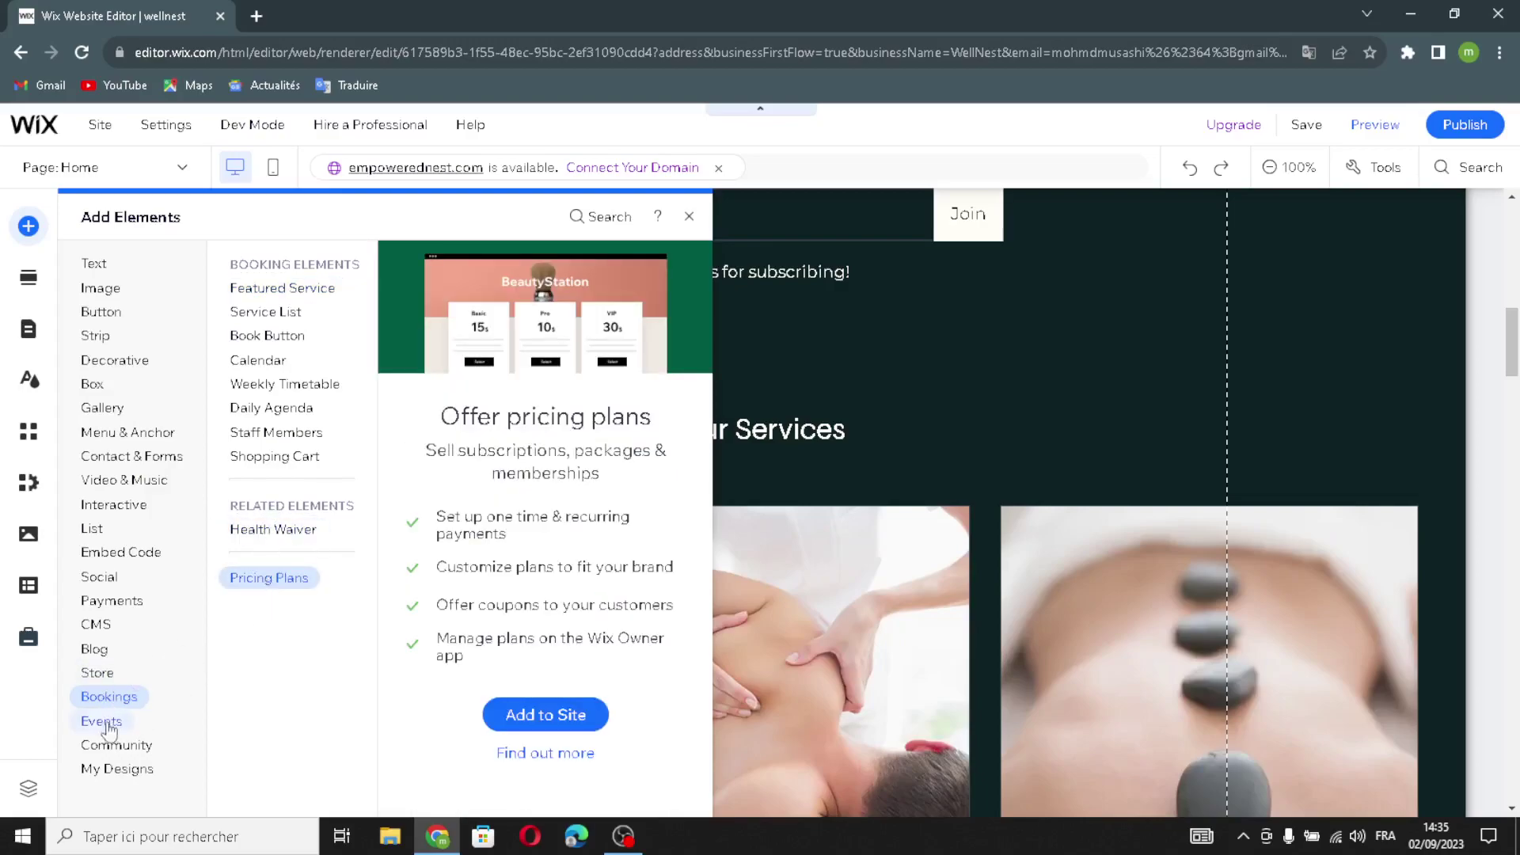
pyautogui.moveTo(104, 731)
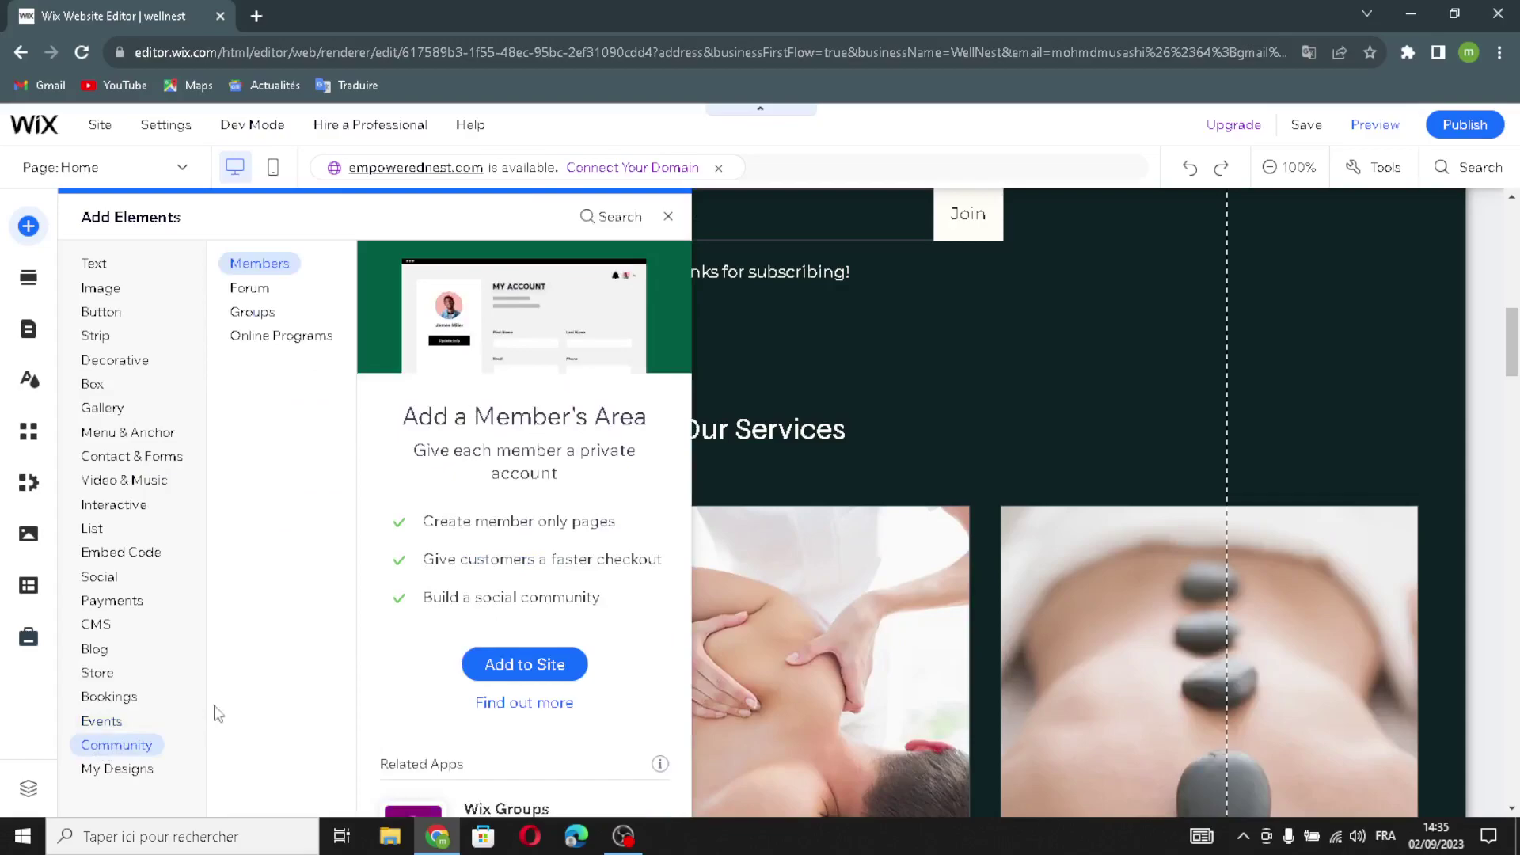
pyautogui.moveTo(129, 776)
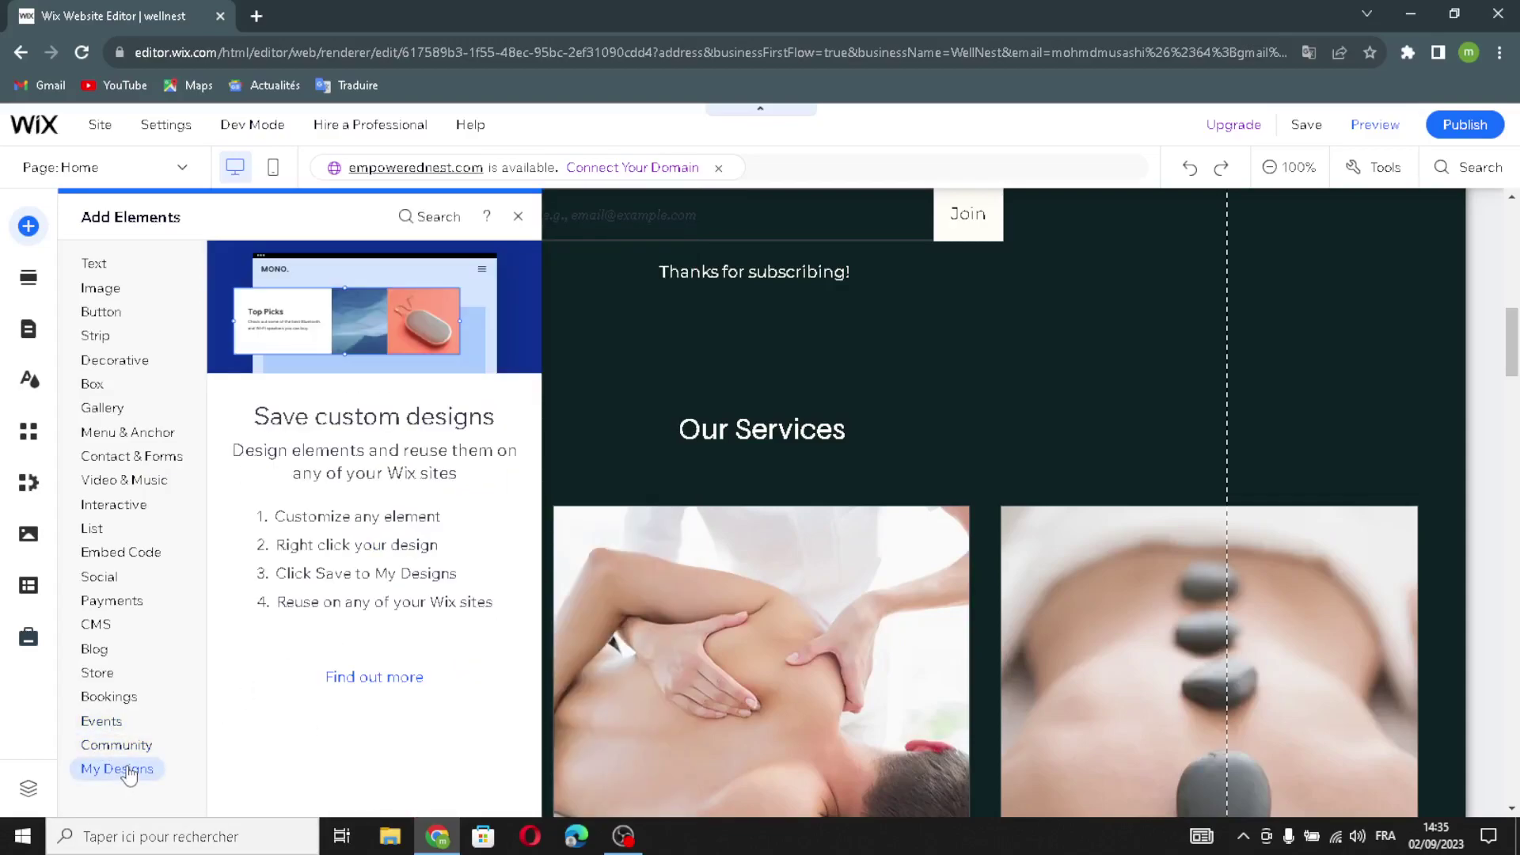
pyautogui.moveTo(150, 745)
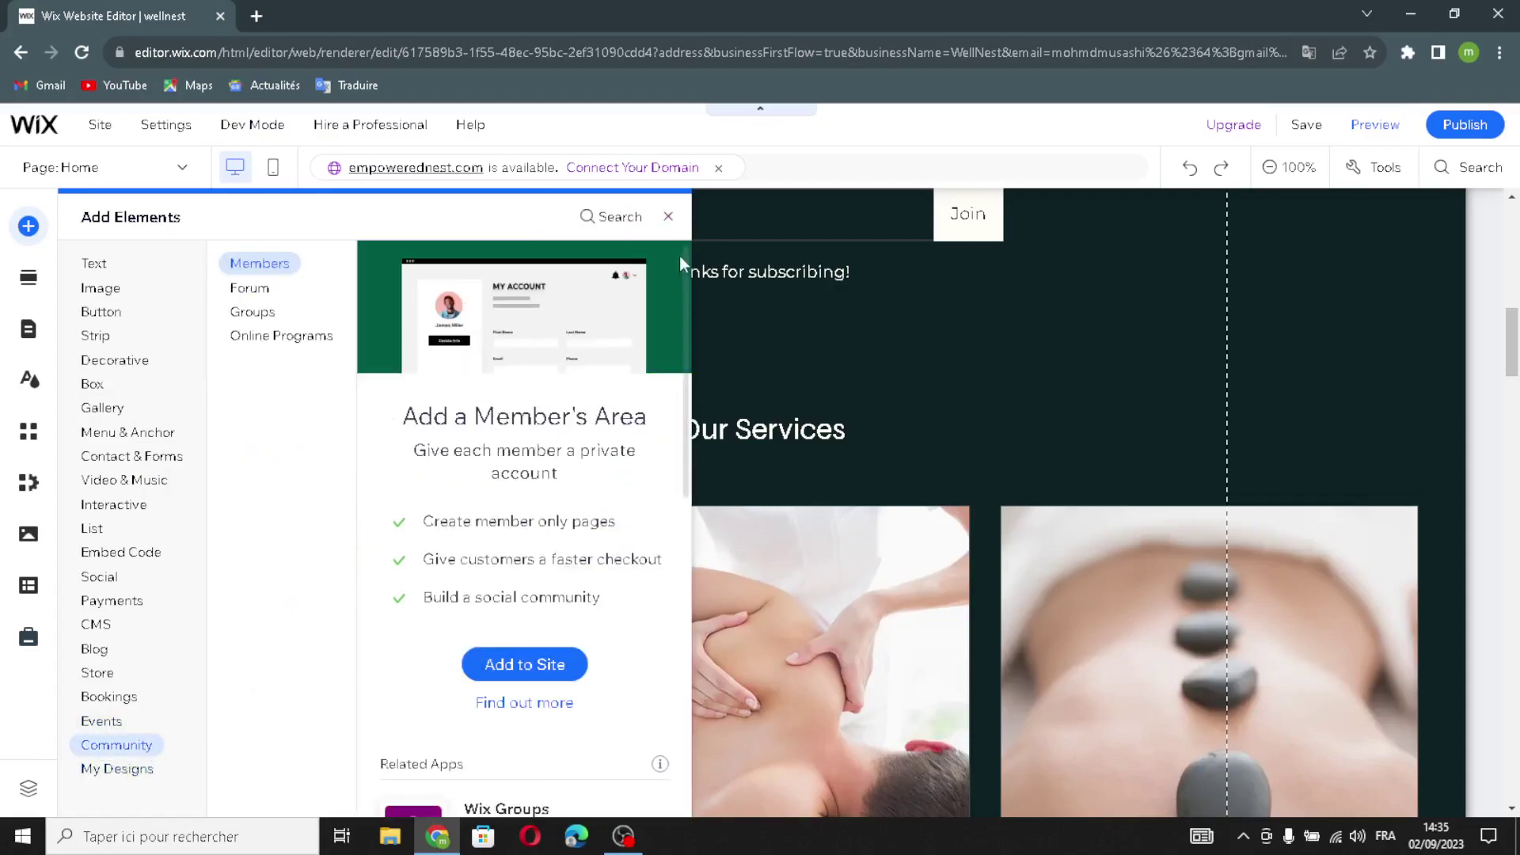
# Scroll through the Add Section templates, then show the site menu with Home, About, Services, Contact and Book Online
pyautogui.click(32, 281)
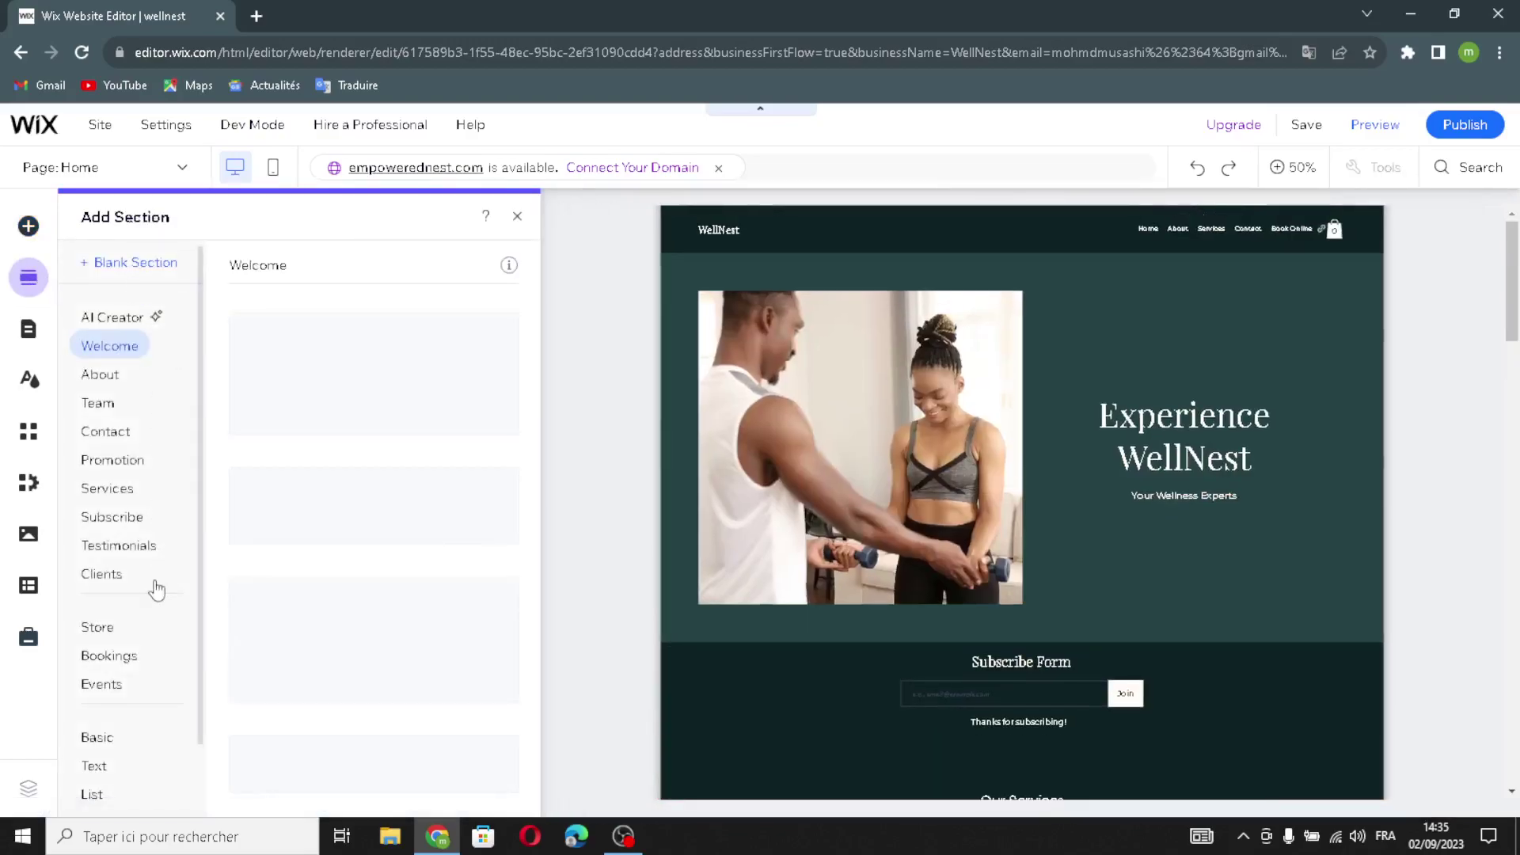
pyautogui.scroll(-1, 150, 601)
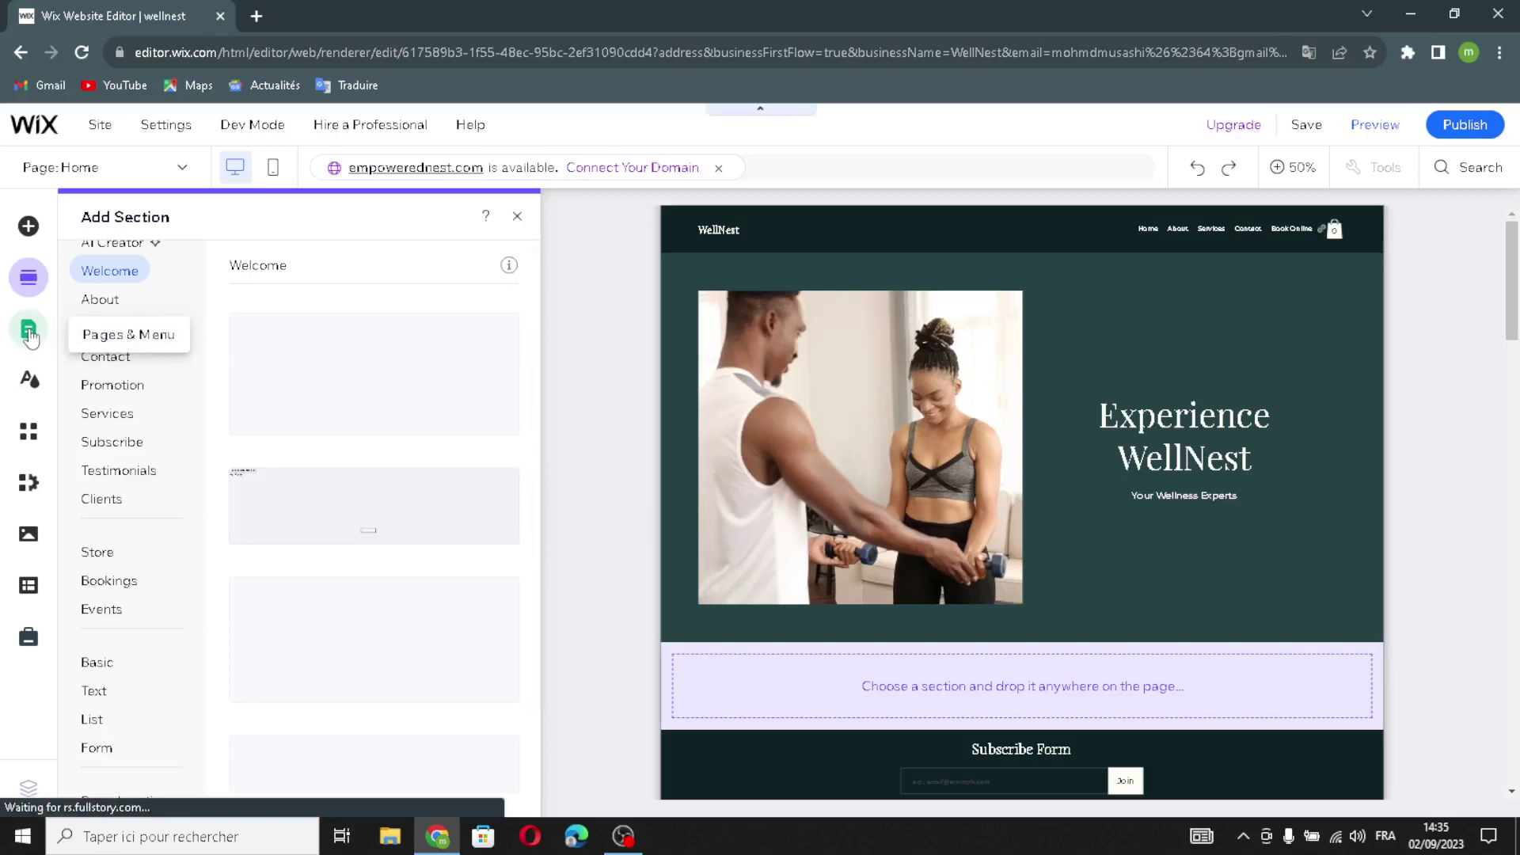
pyautogui.click(29, 335)
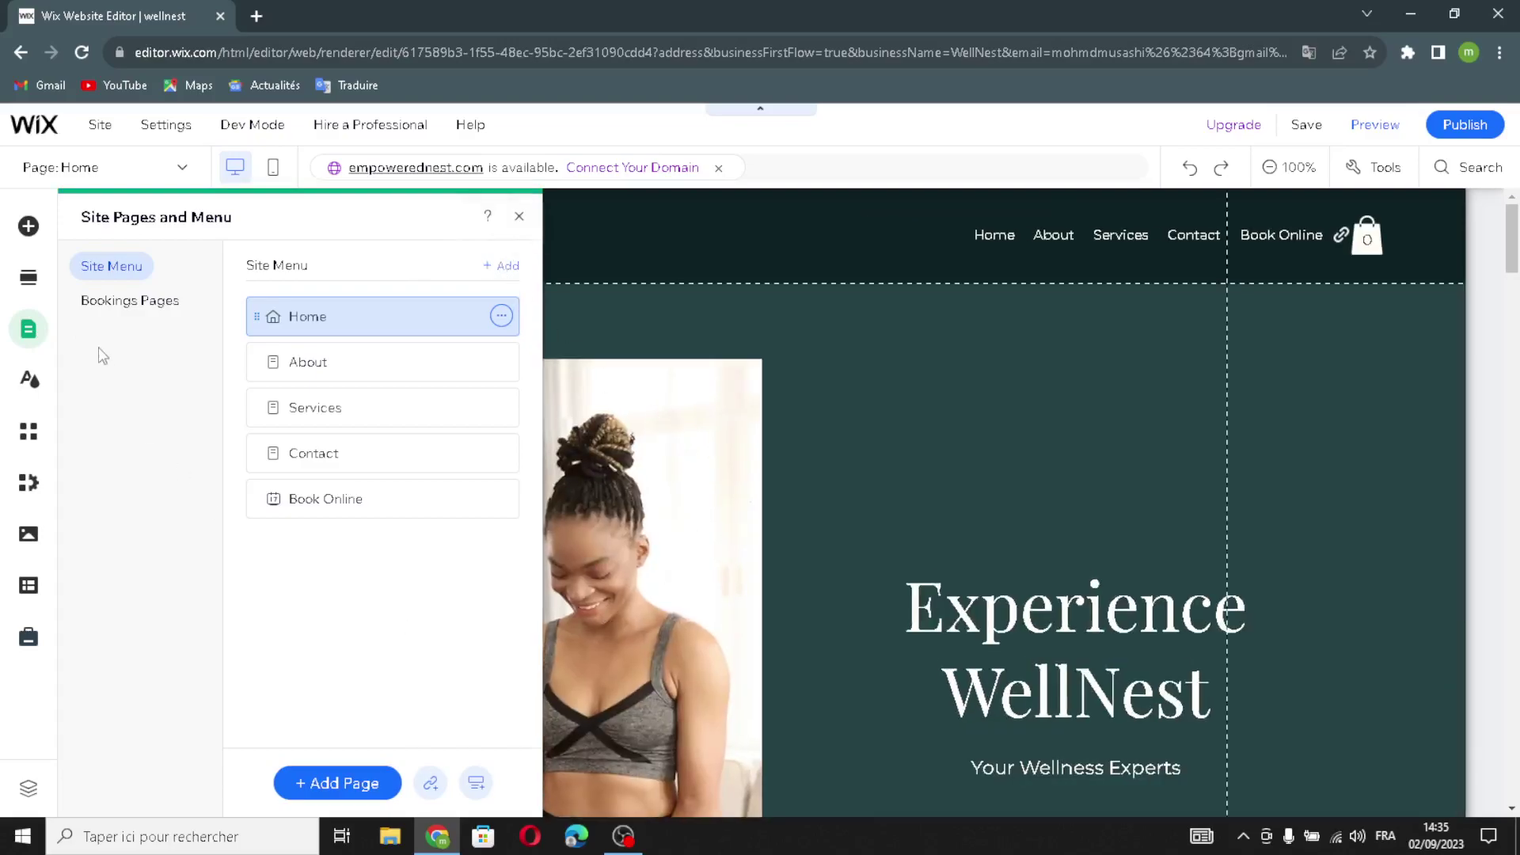
# Bring up the Site Design panel for theme, colours, text, page background and transitions
pyautogui.click(46, 382)
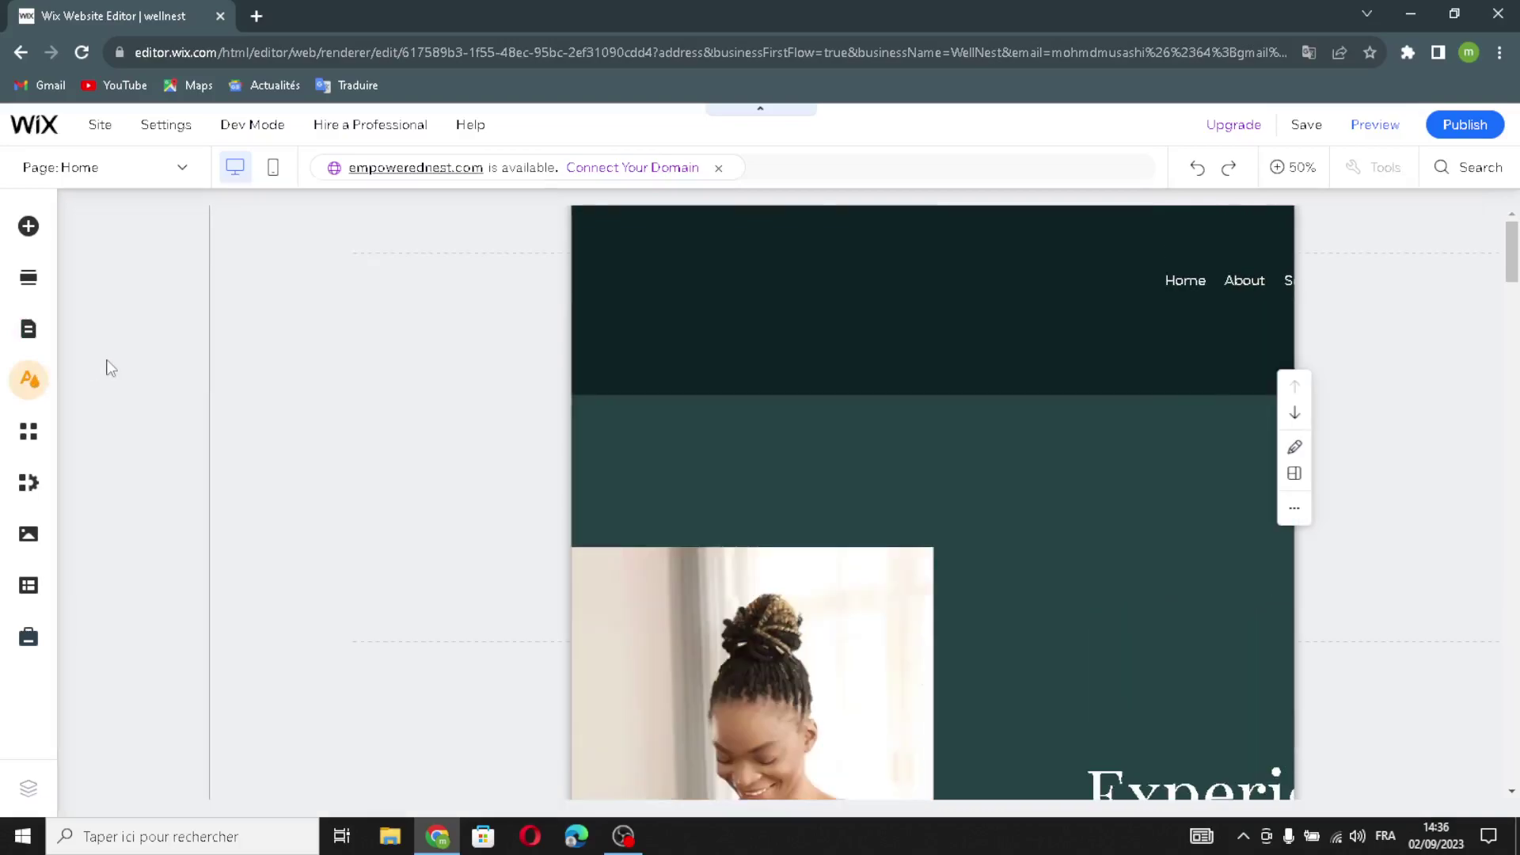